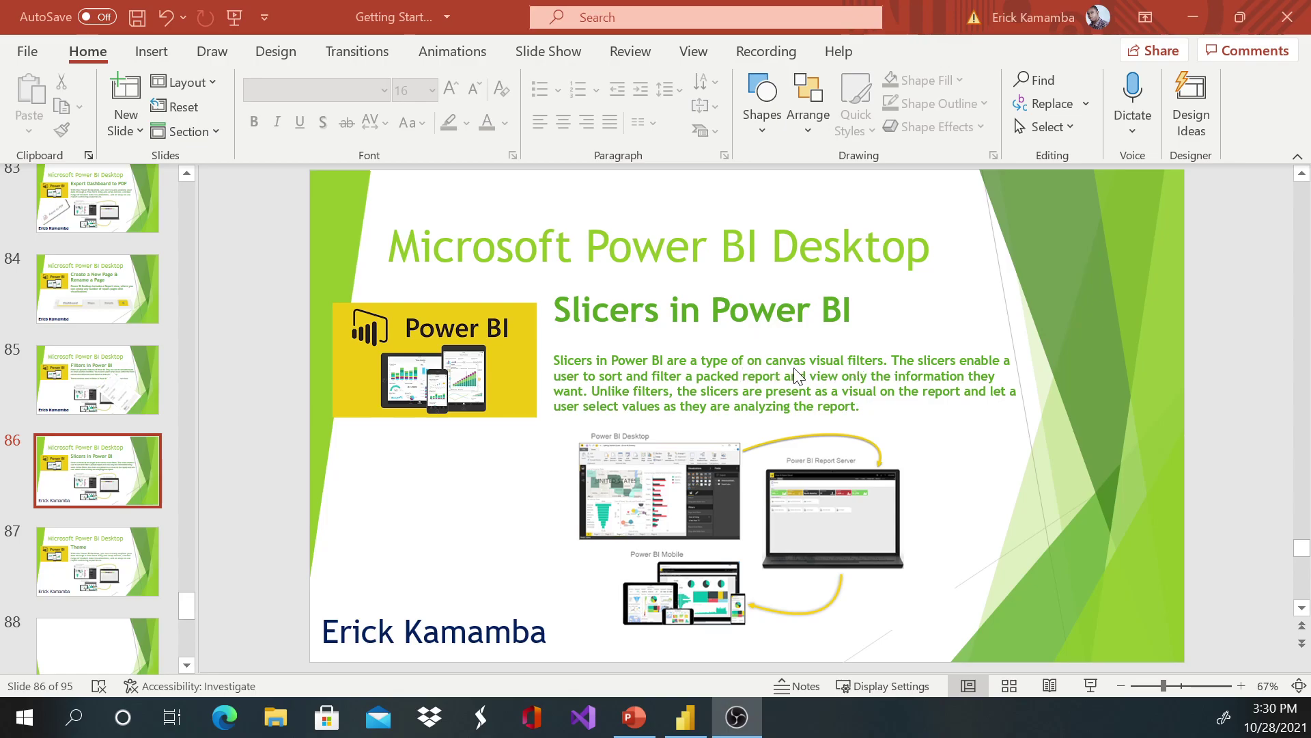
In PowerPoint, select the phrase 'present as a visual on the', then clear the selection
left_click(856, 360)
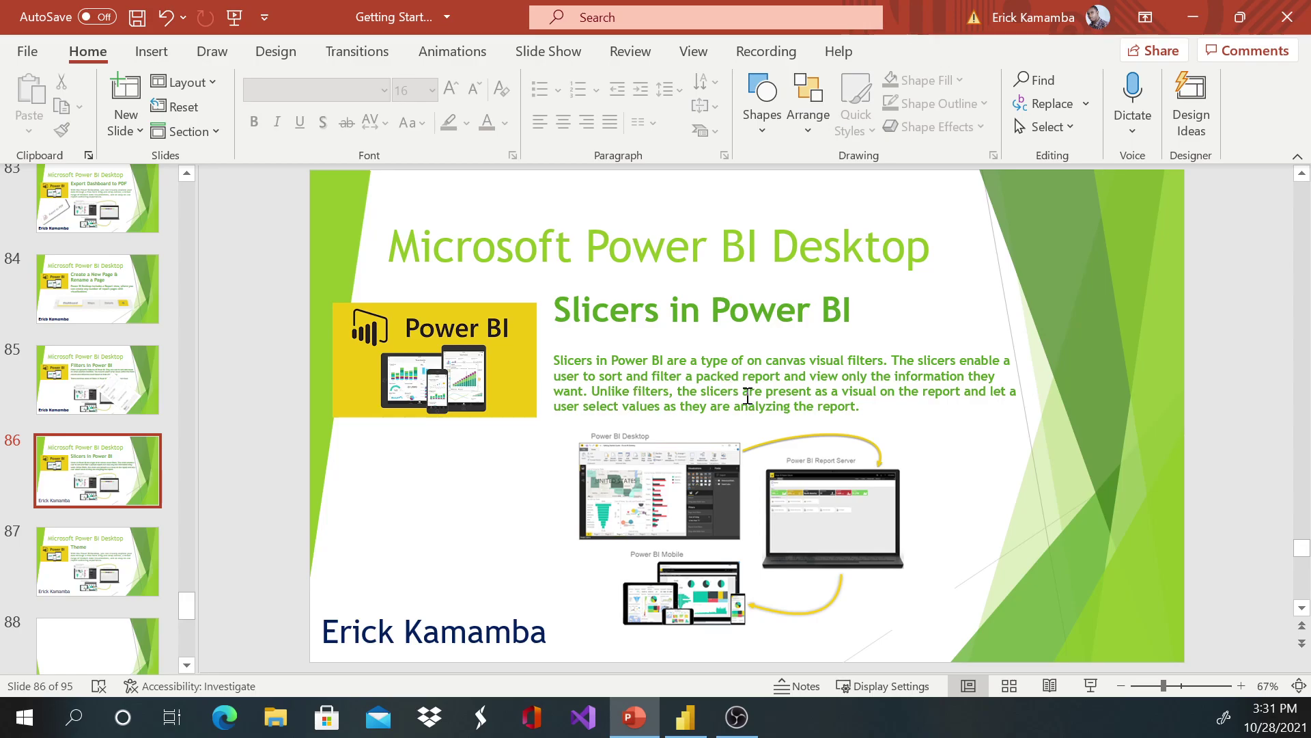
left_click_drag(766, 391, 921, 389)
left_click(884, 410)
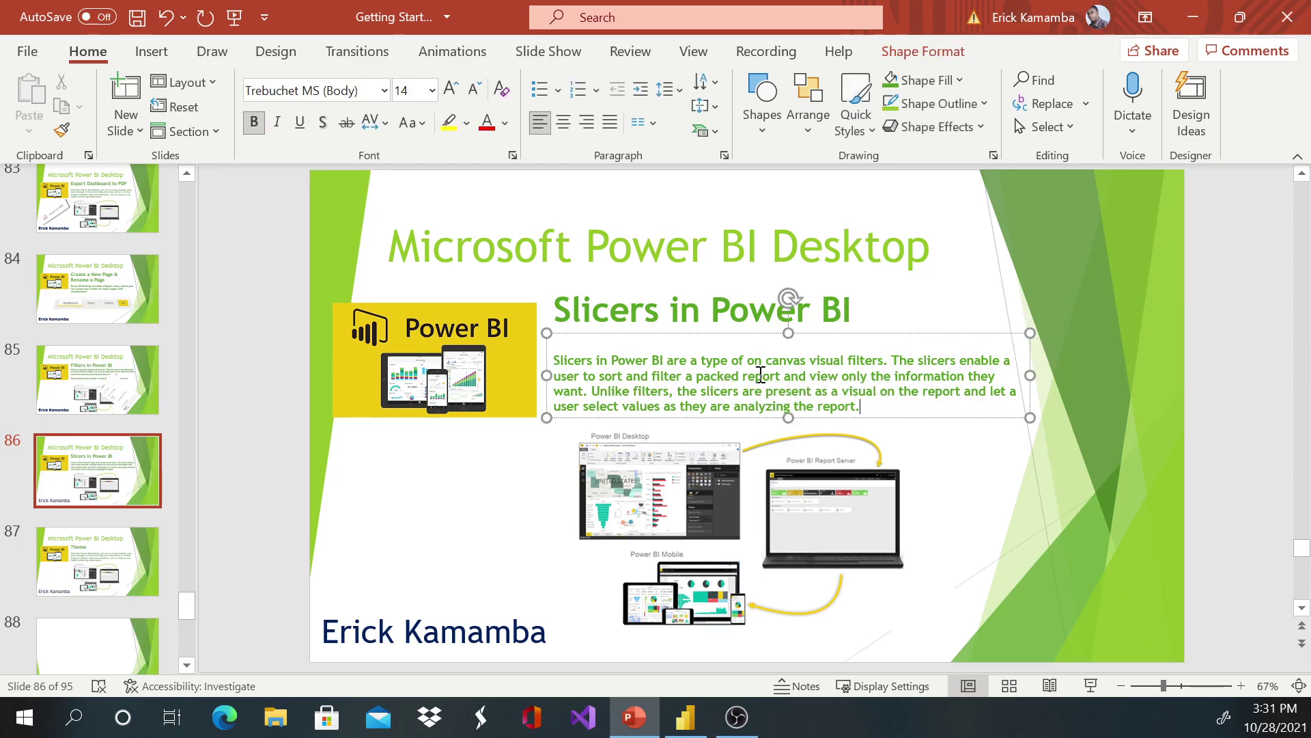
left_click(1061, 278)
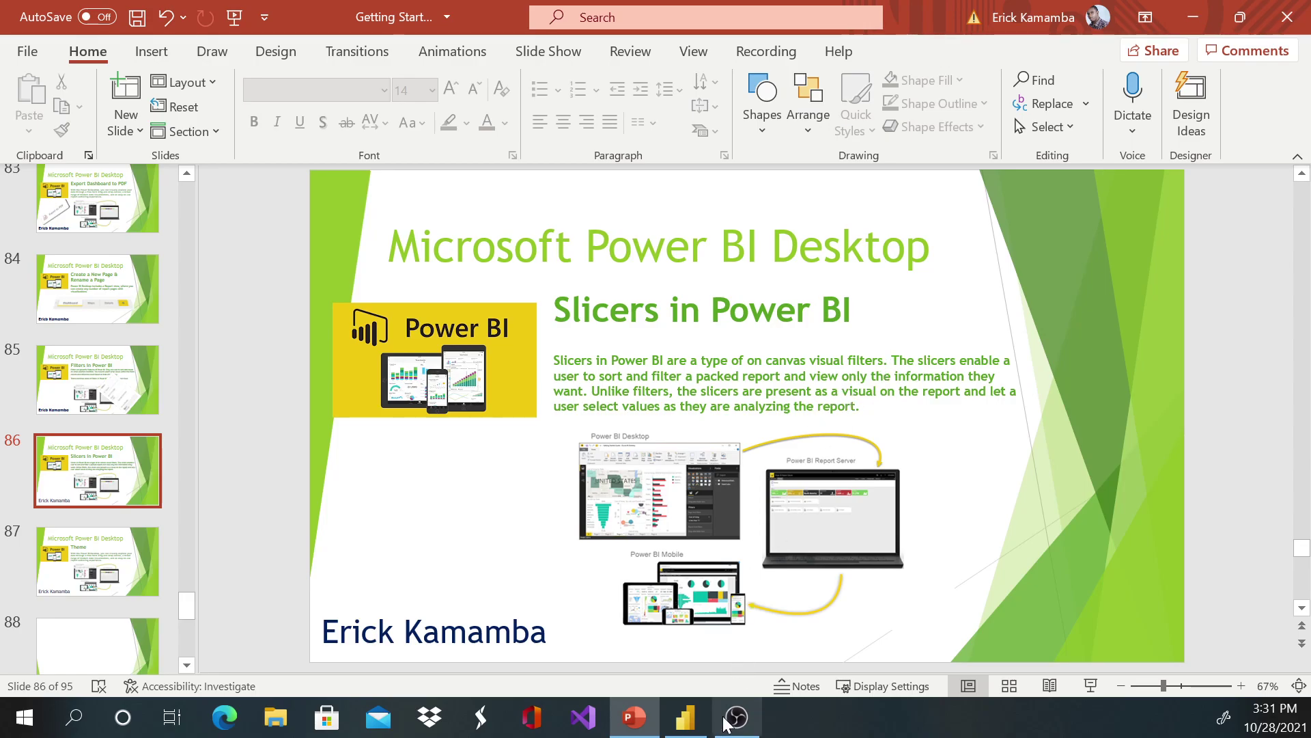
Back in Power BI, collapse the Filters pane and duplicate the Dashboard page
left_click(685, 716)
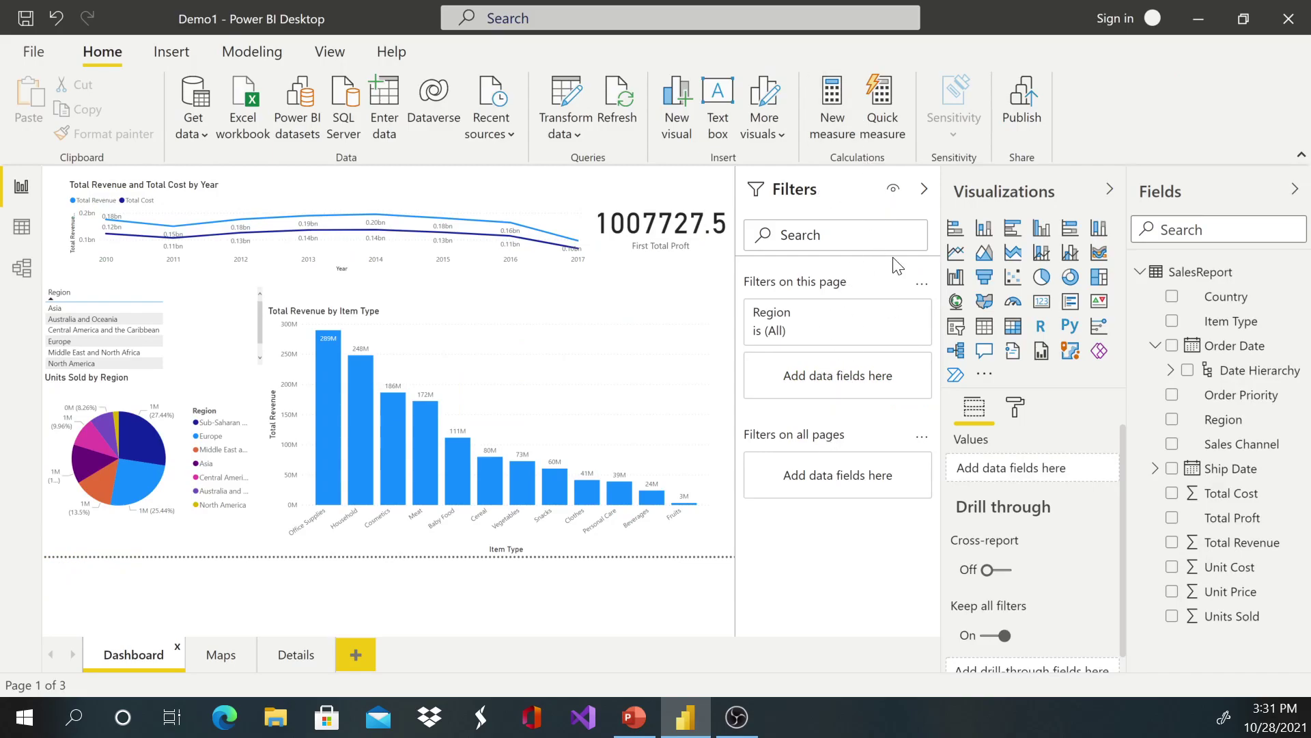
left_click(924, 188)
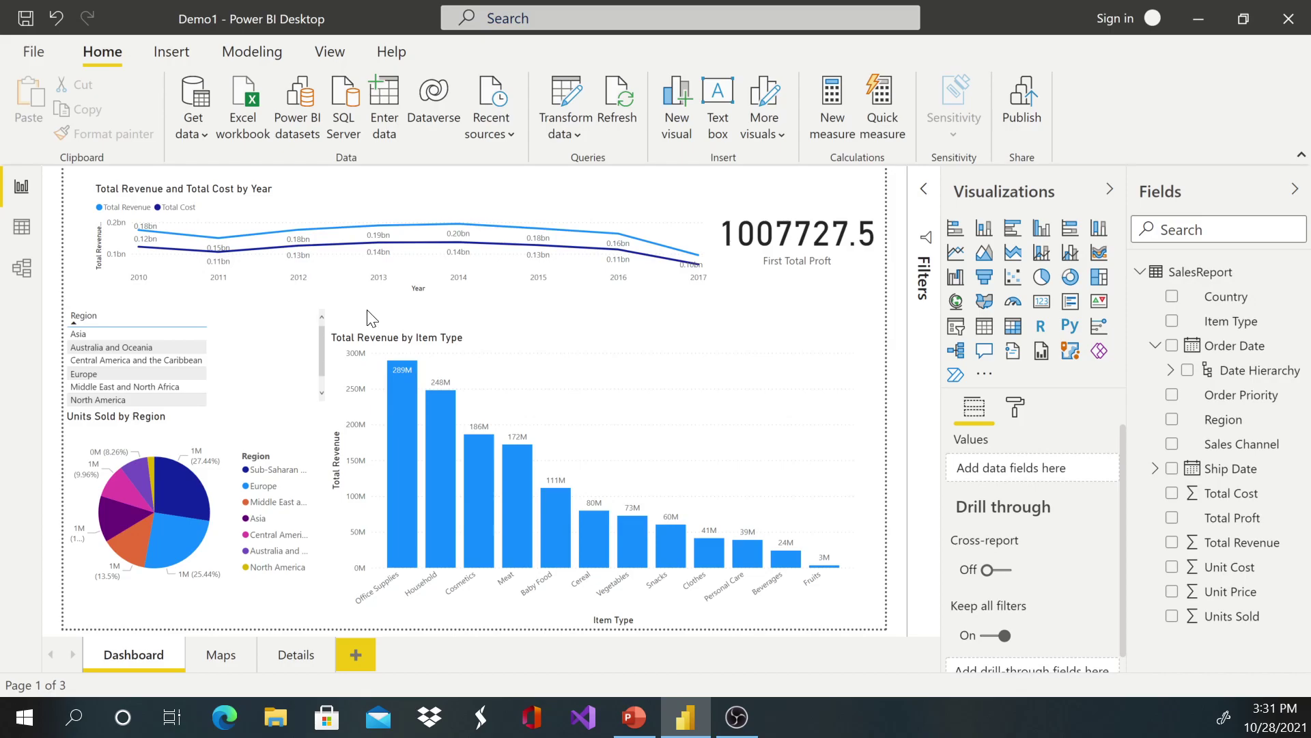
right_click(140, 657)
left_click(186, 570)
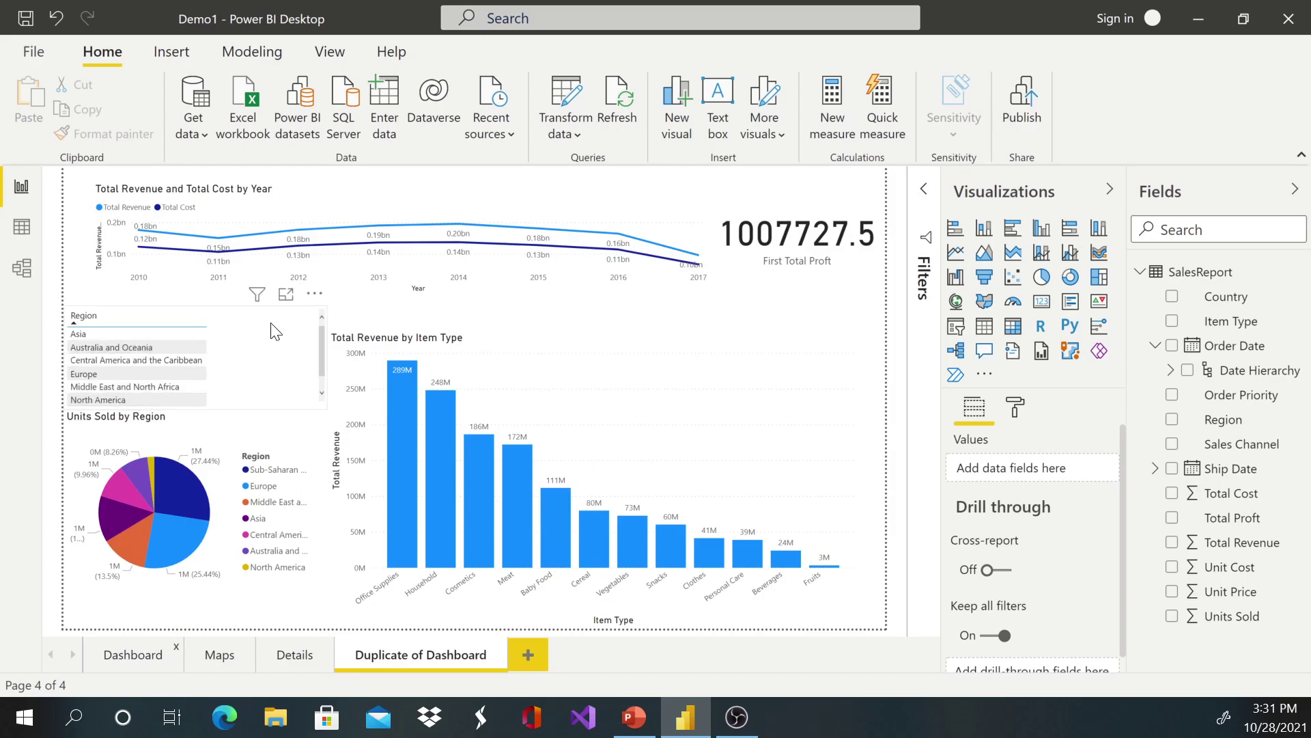
Delete the Region slicer, shorten the bar chart and move the revenue/cost line chart lower
left_click(149, 320)
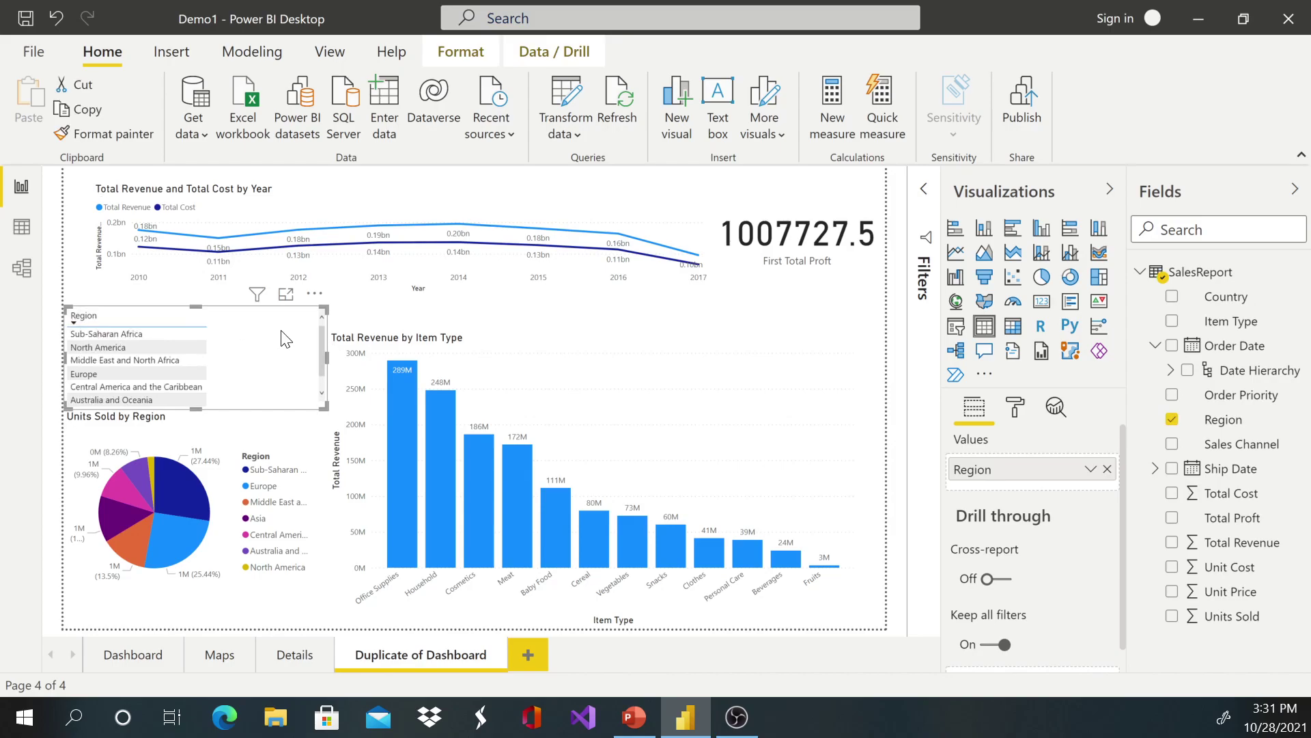
key("Delete")
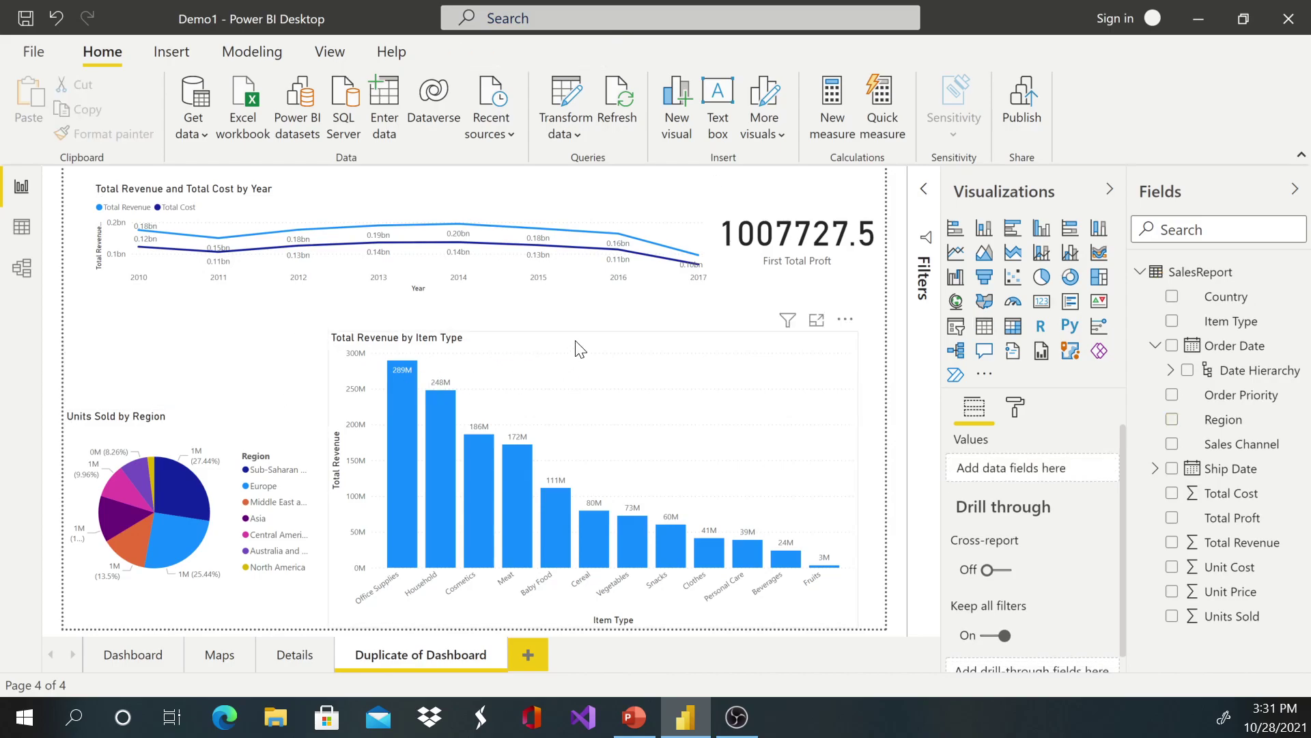
left_click(591, 337)
left_click_drag(591, 333, 593, 400)
left_click_drag(489, 202, 469, 292)
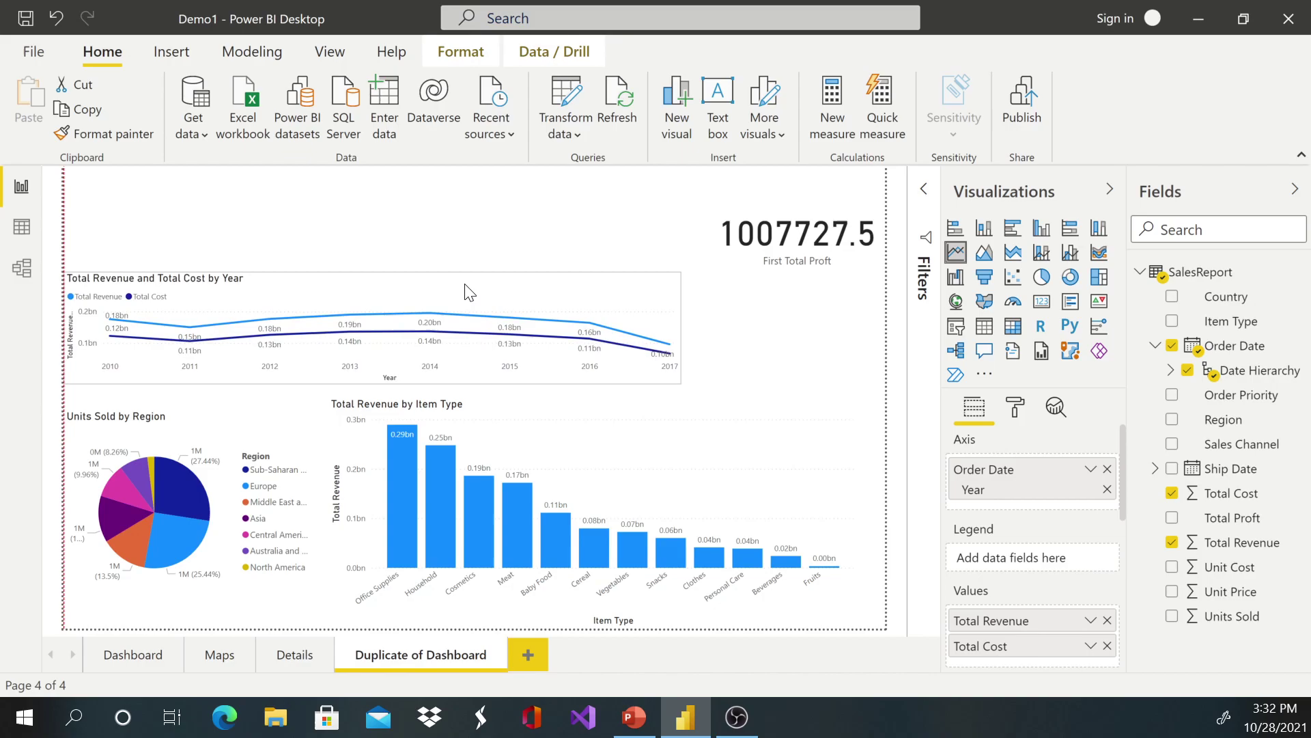
left_click(444, 425)
Make the Units Sold by Region pie chart taller and widen the line chart across the page
left_click(226, 430)
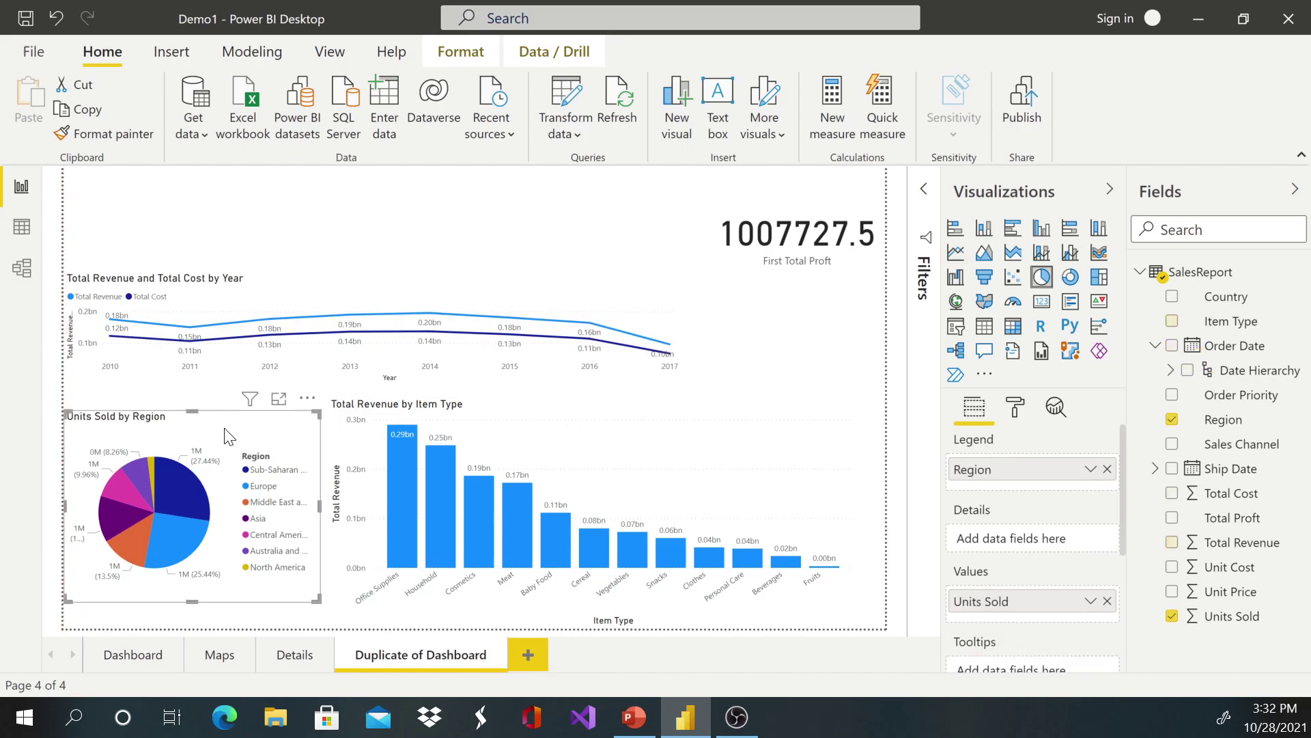
left_click_drag(191, 412, 191, 399)
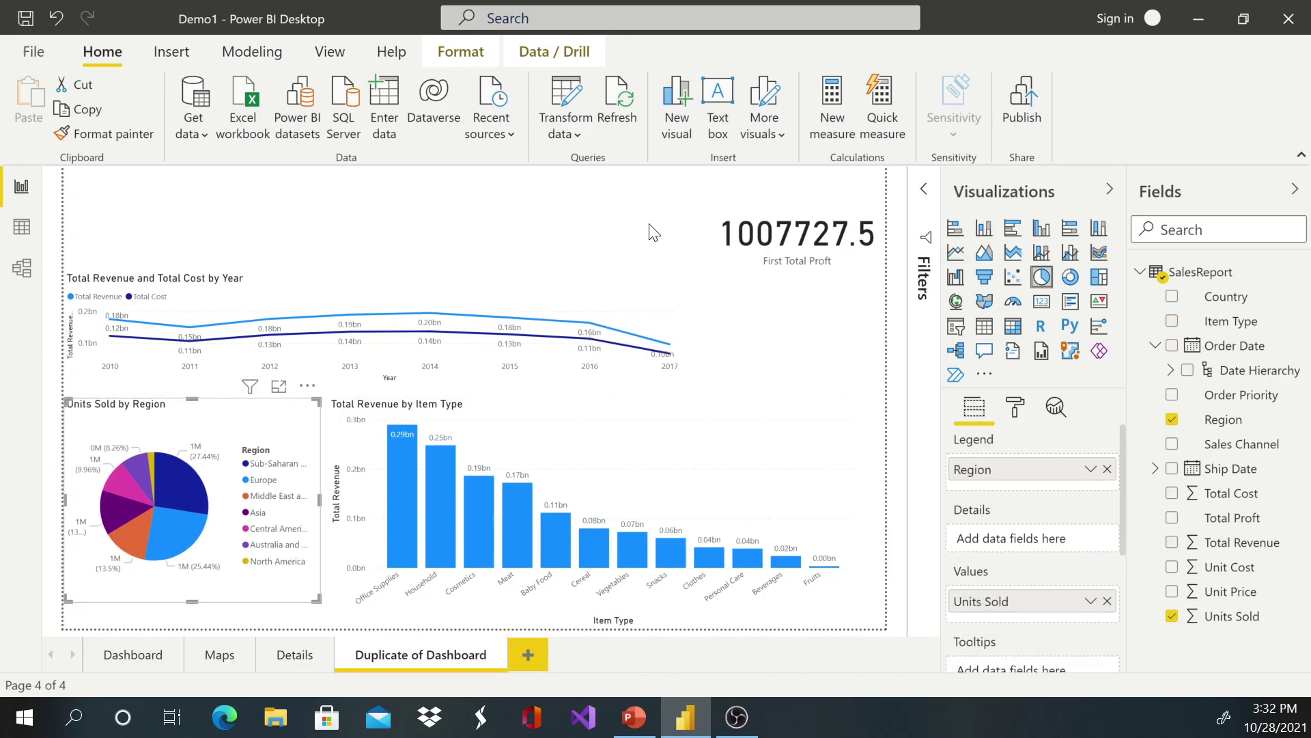
left_click(714, 235)
left_click(589, 322)
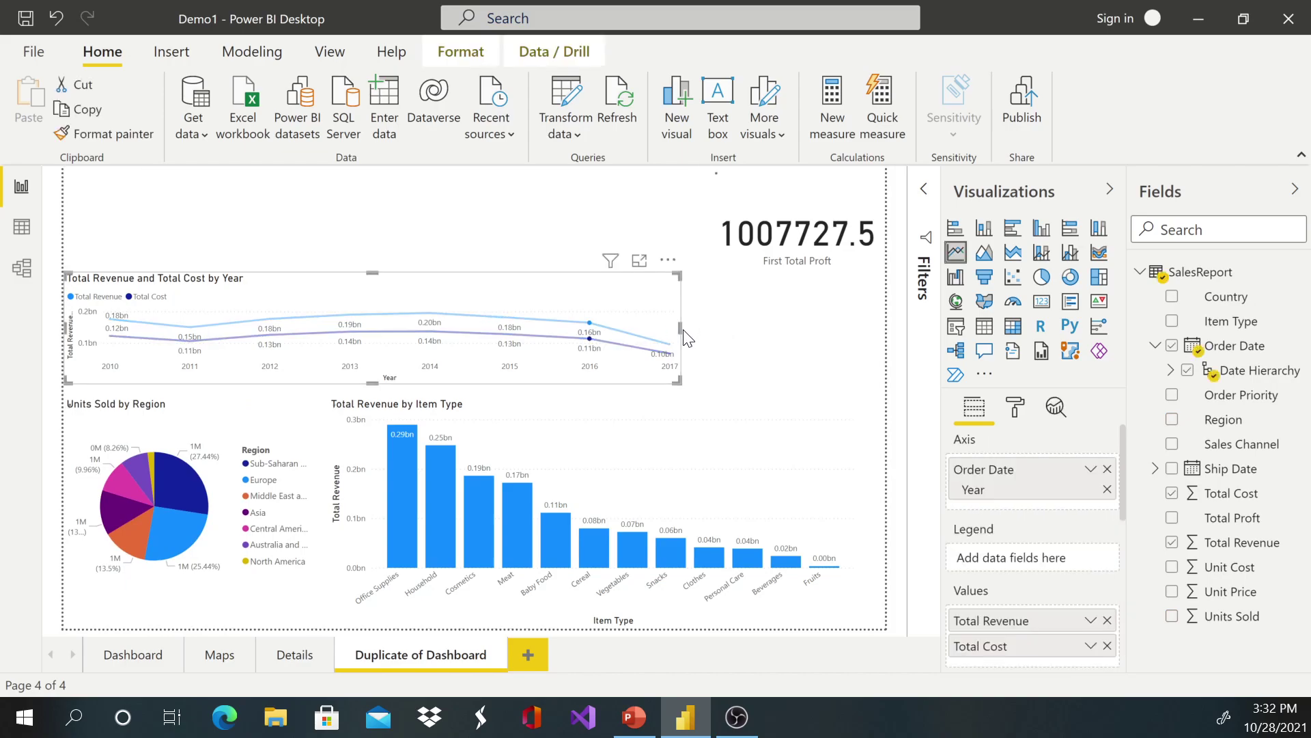
left_click_drag(679, 329, 883, 329)
left_click(589, 240)
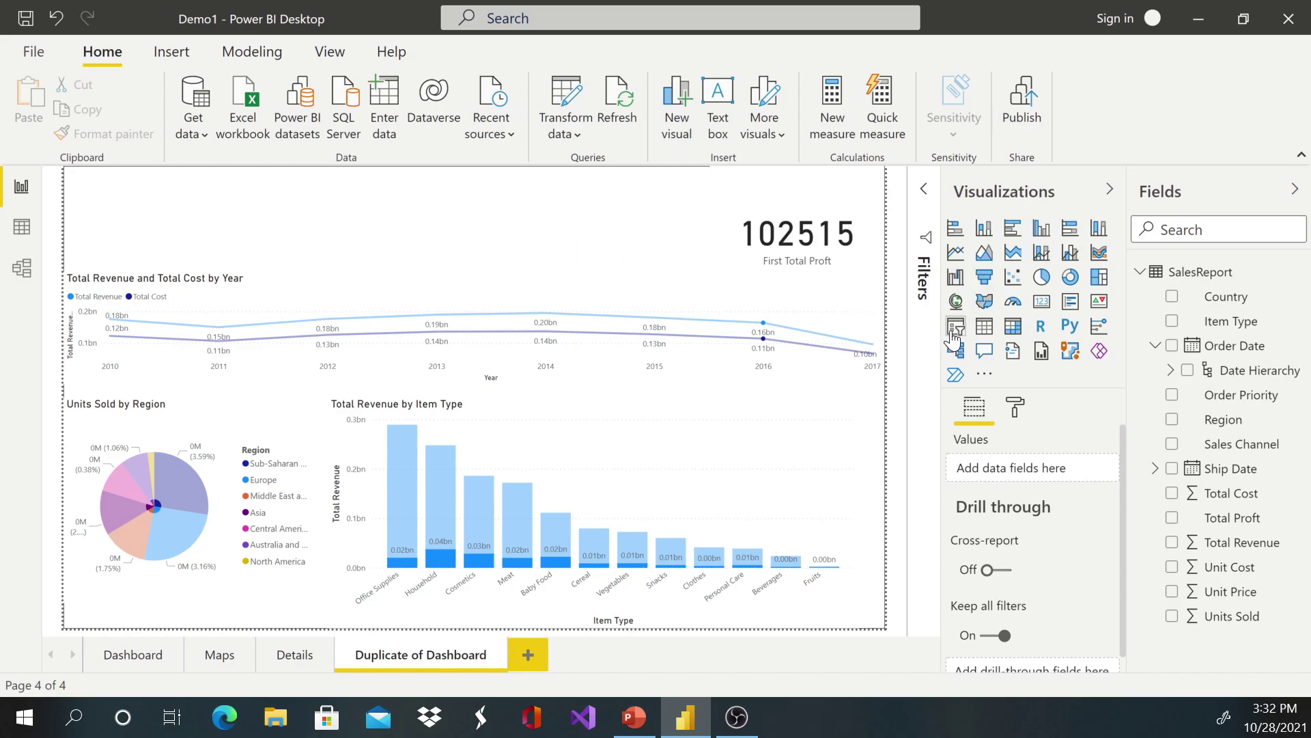
Add an Item Type slicer and test it with Baby Food, Beverages, Clothes, Cosmetics, then Fruits
left_click(955, 328)
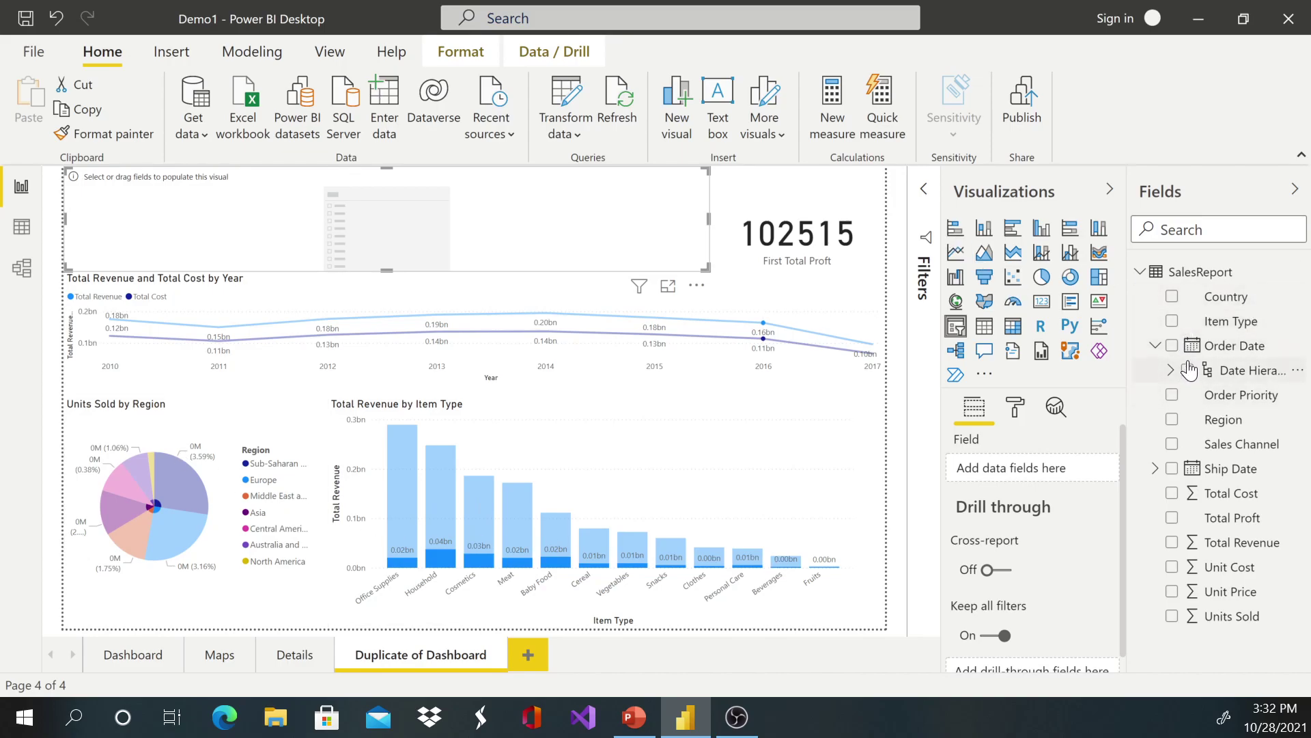
left_click(1172, 320)
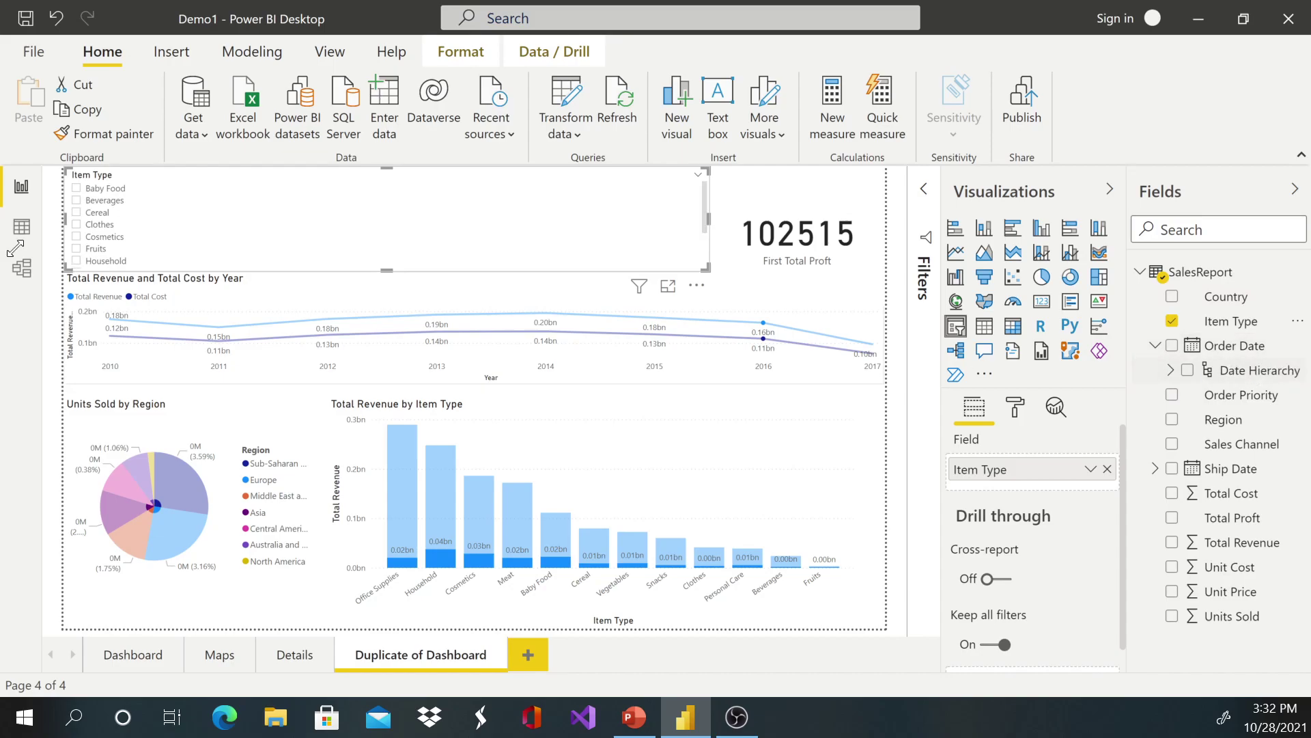
left_click(77, 189)
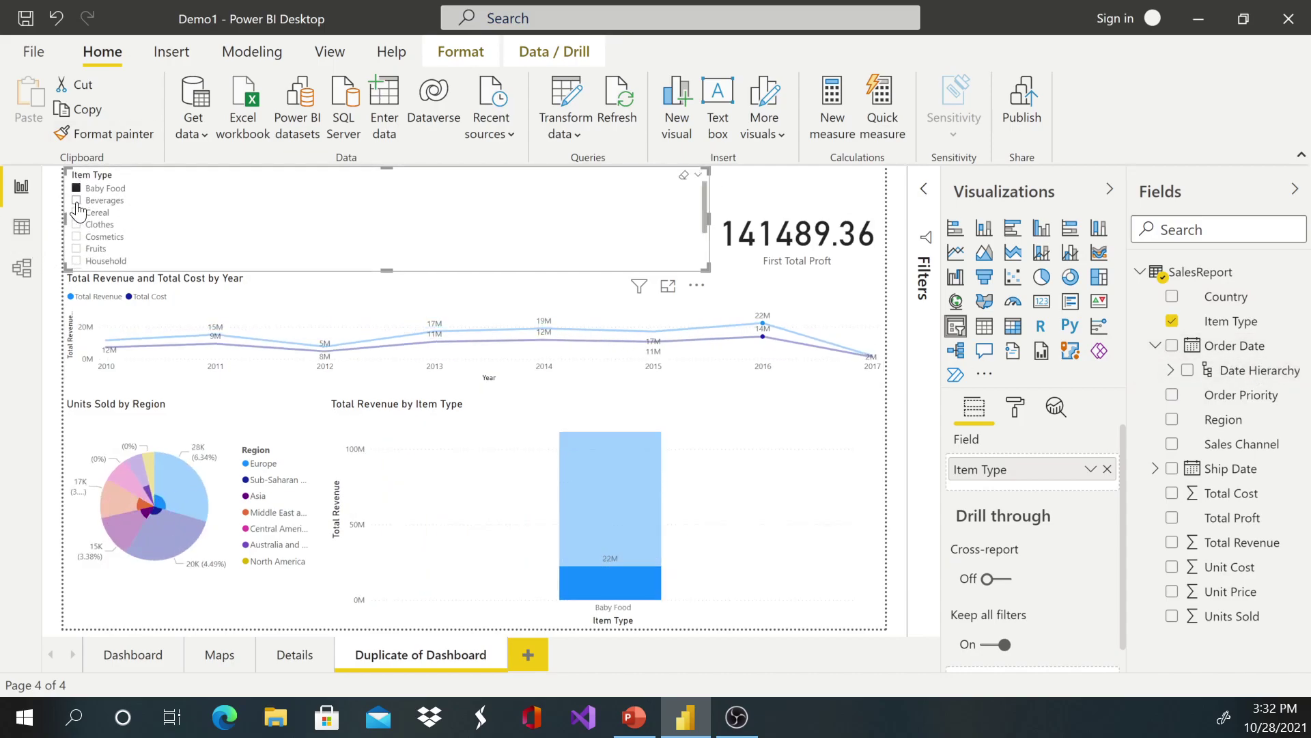
left_click(76, 201)
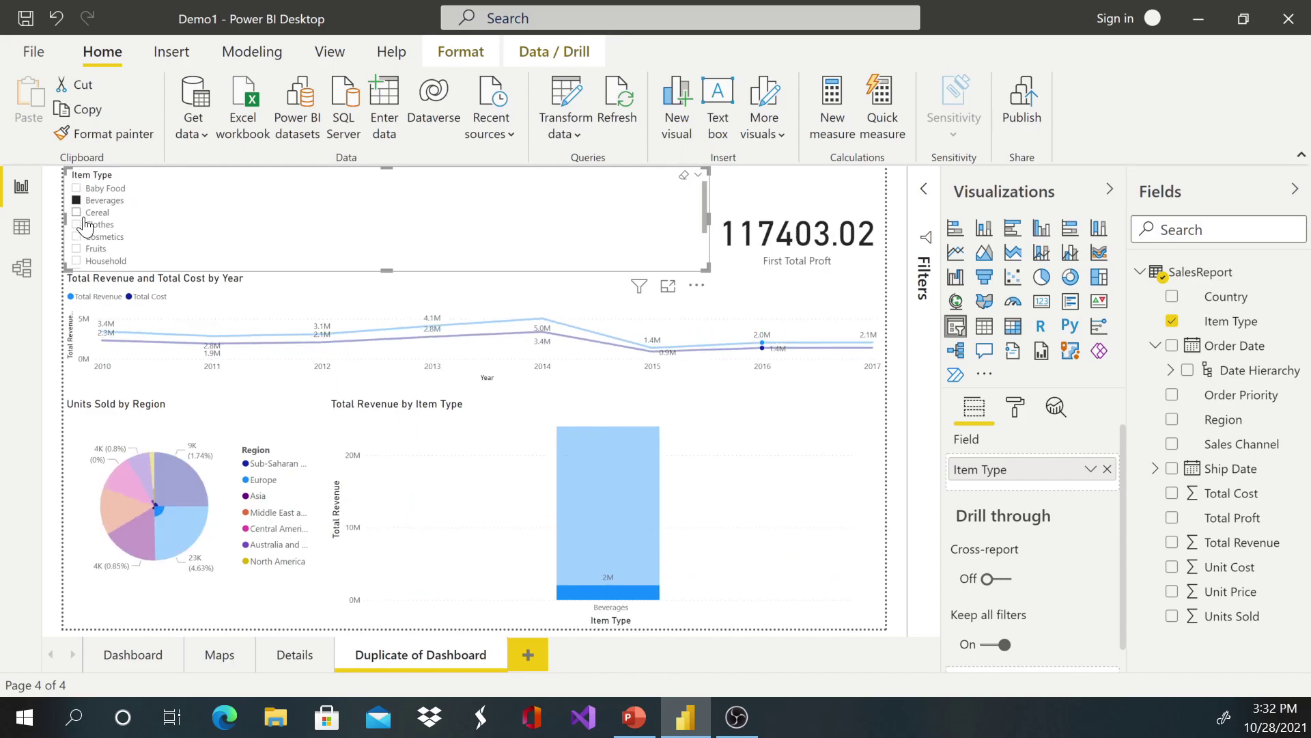
left_click(77, 224)
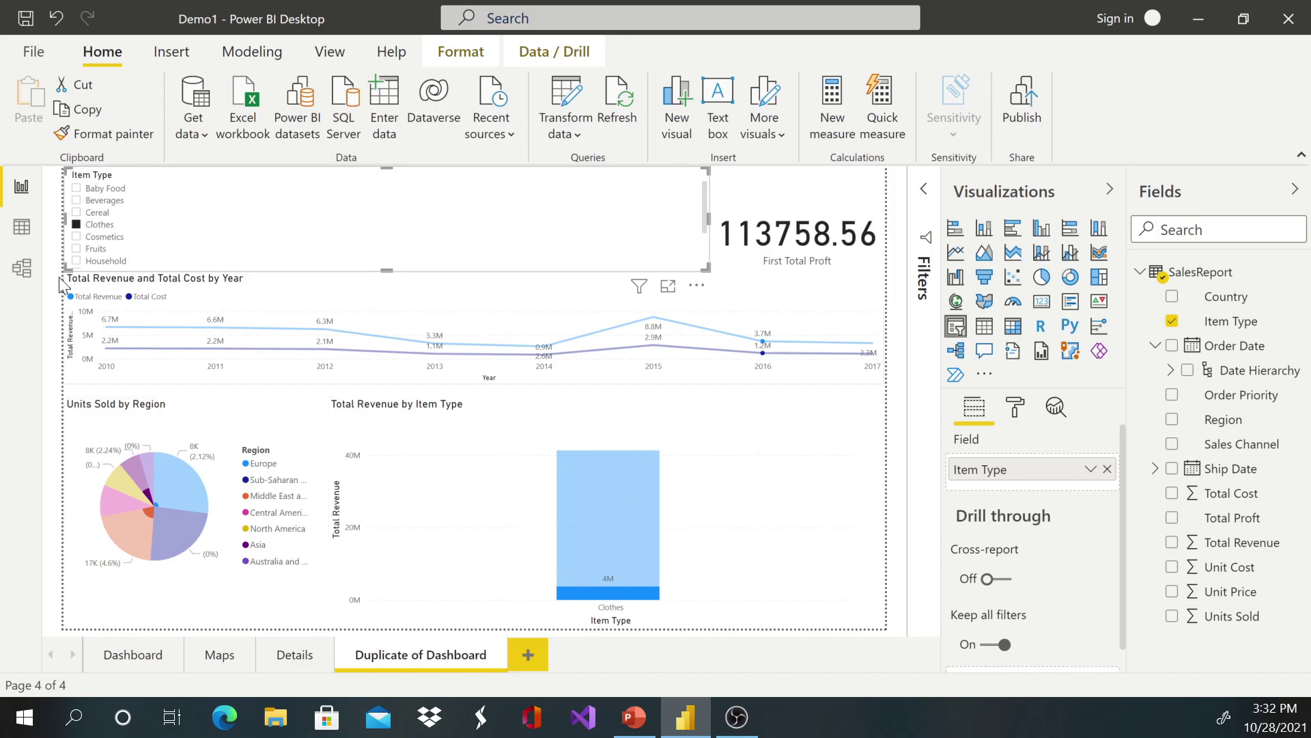
left_click(77, 237)
left_click(77, 249)
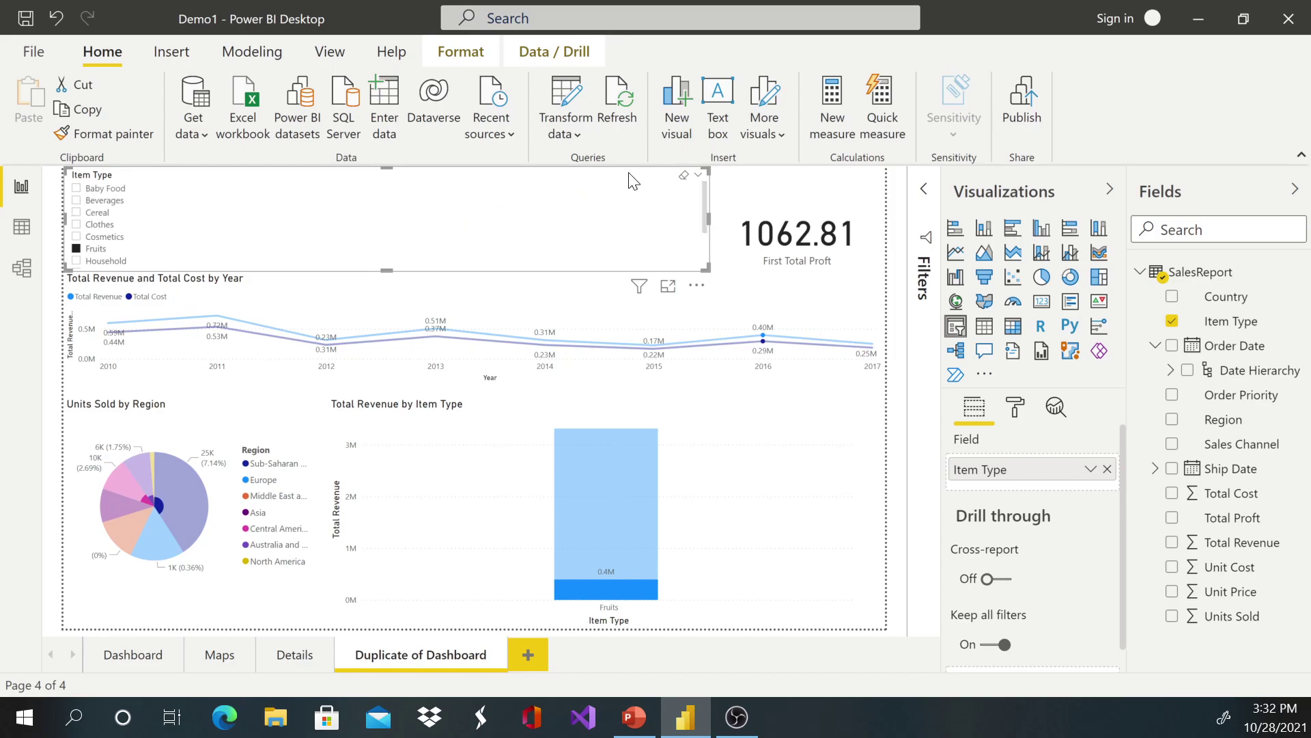
Switch the Item Type slicer to Dropdown, pick Baby Food, then return it to List style
left_click(699, 180)
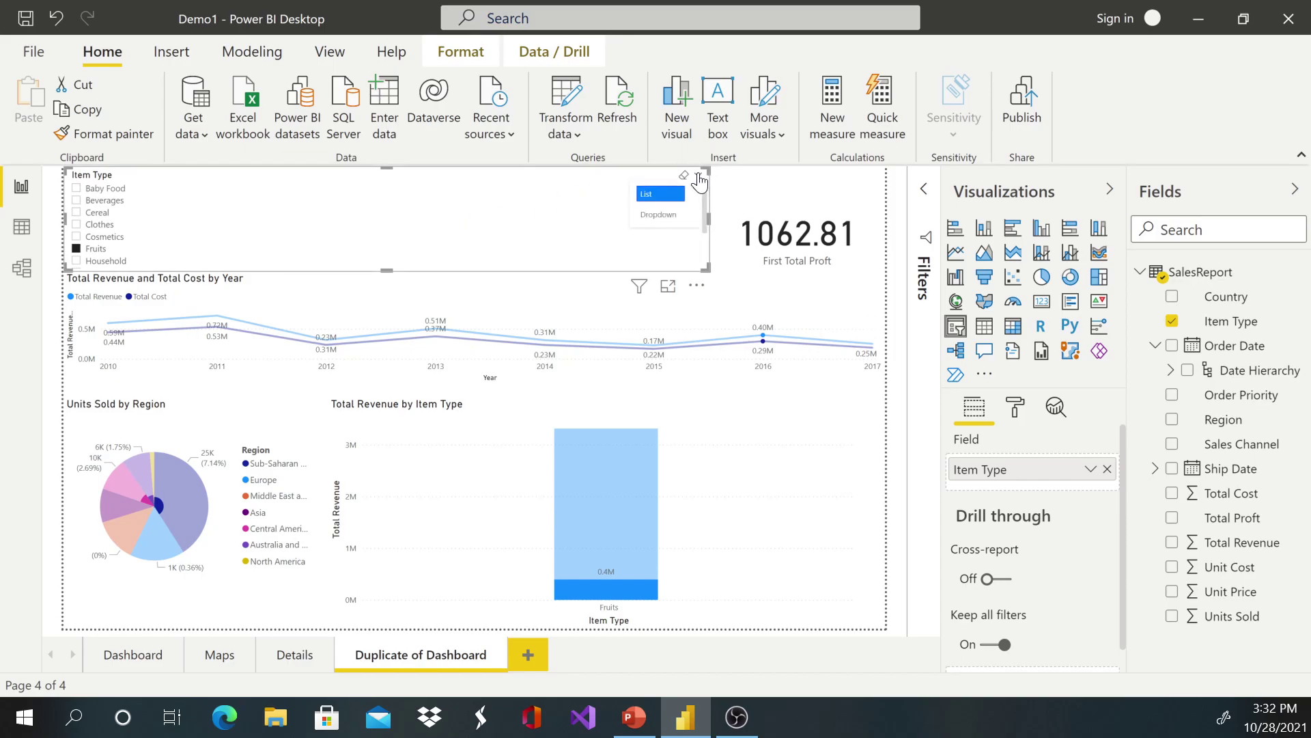
left_click(669, 215)
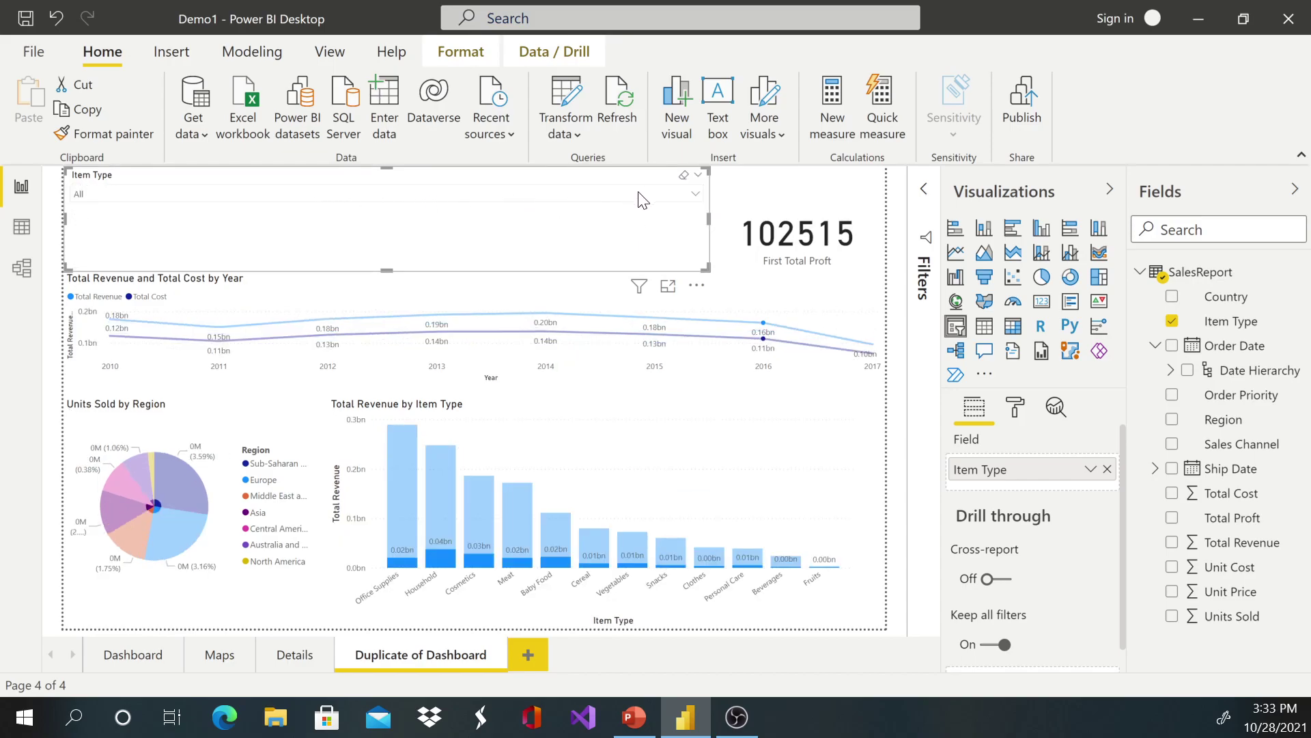
left_click(697, 197)
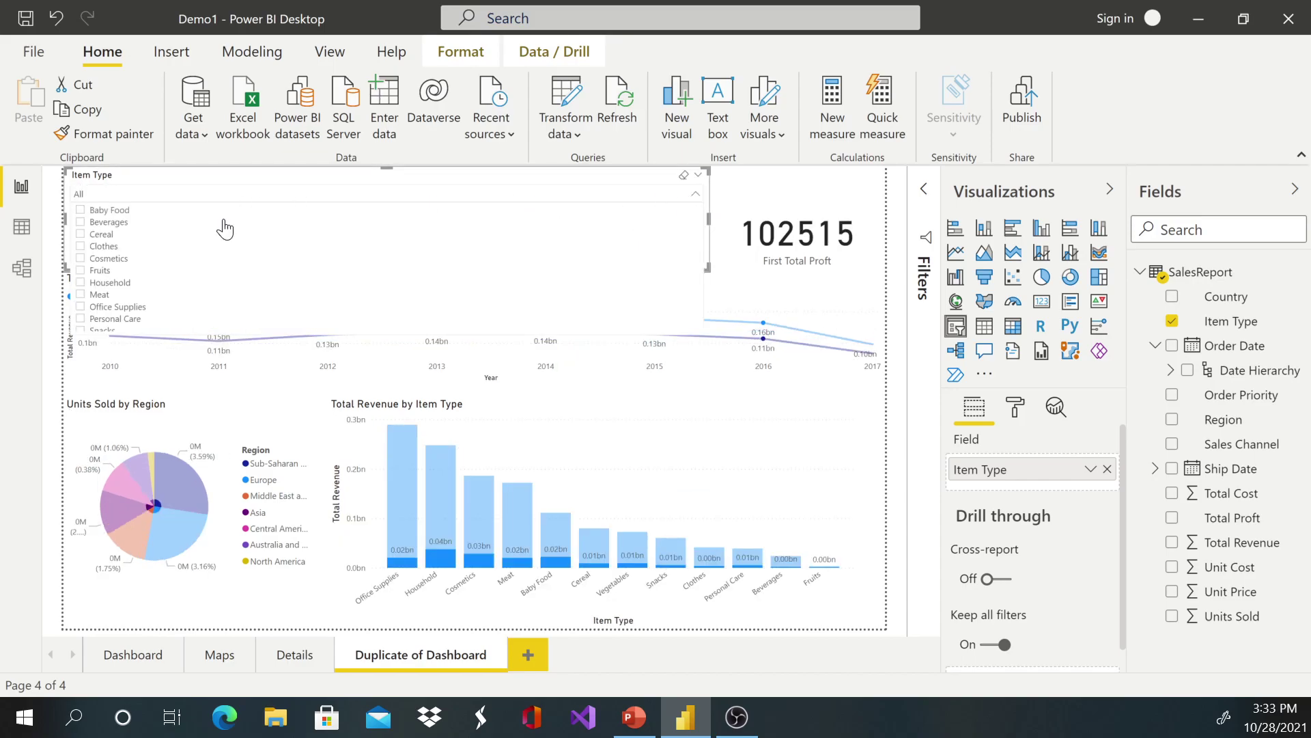
left_click(95, 210)
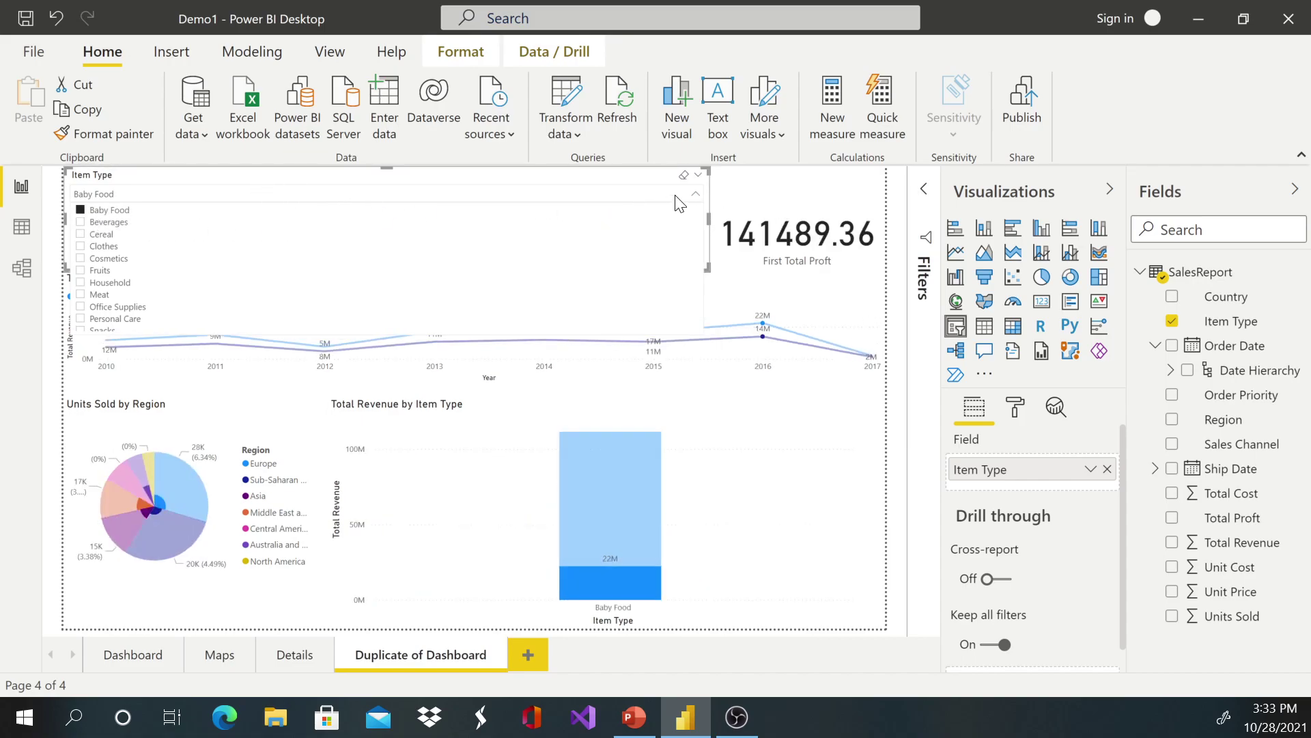
left_click(696, 194)
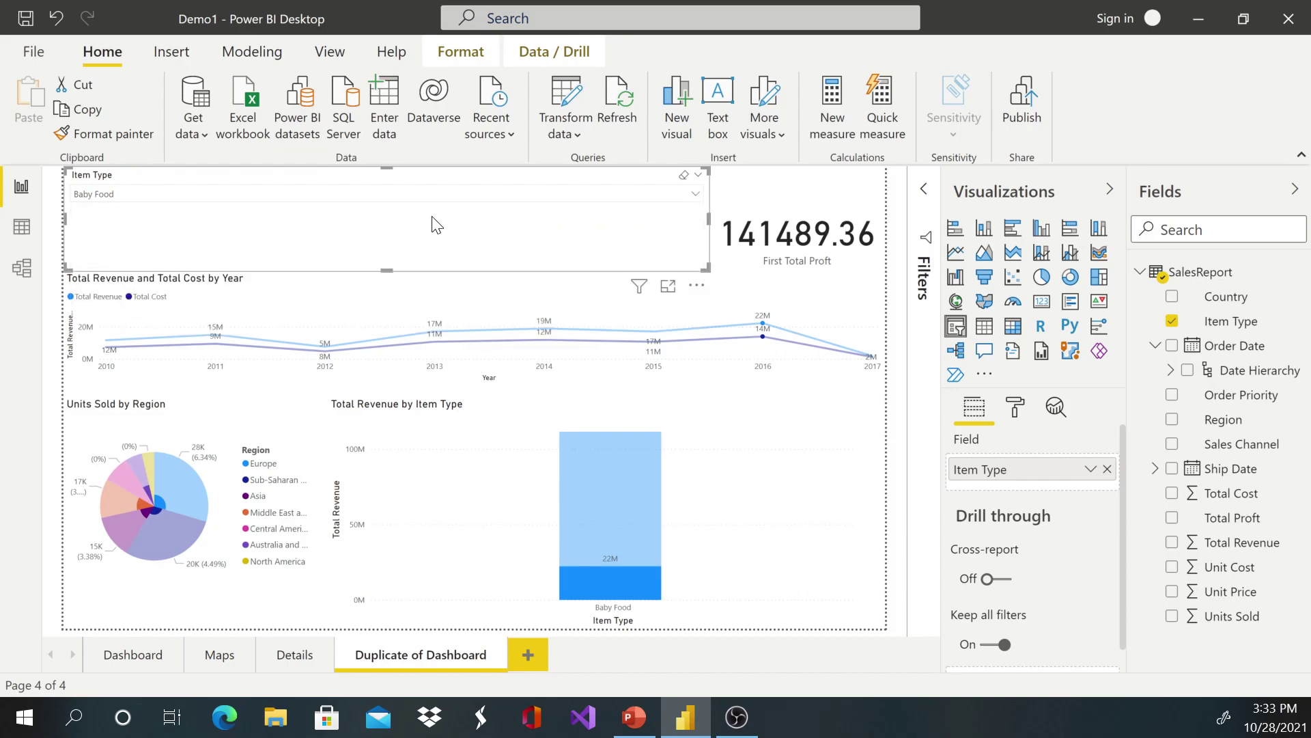
left_click(697, 195)
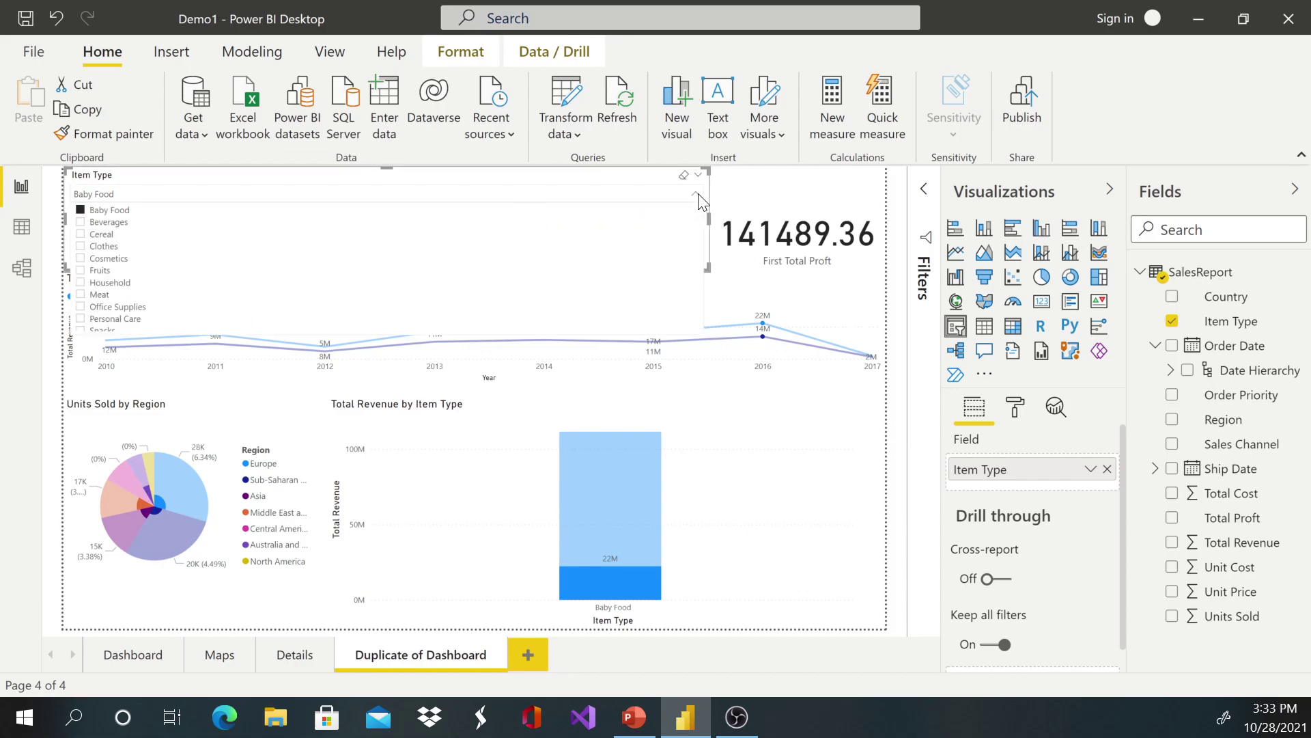
left_click(698, 176)
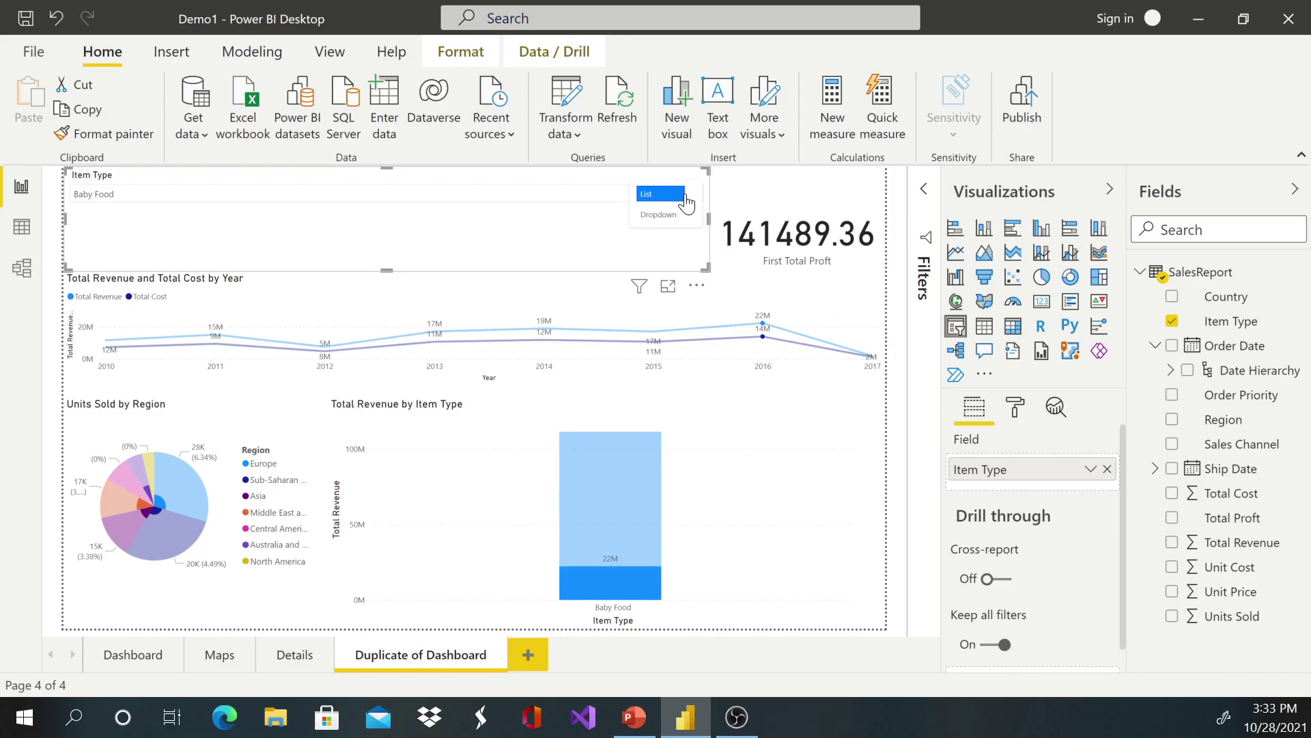
left_click(666, 205)
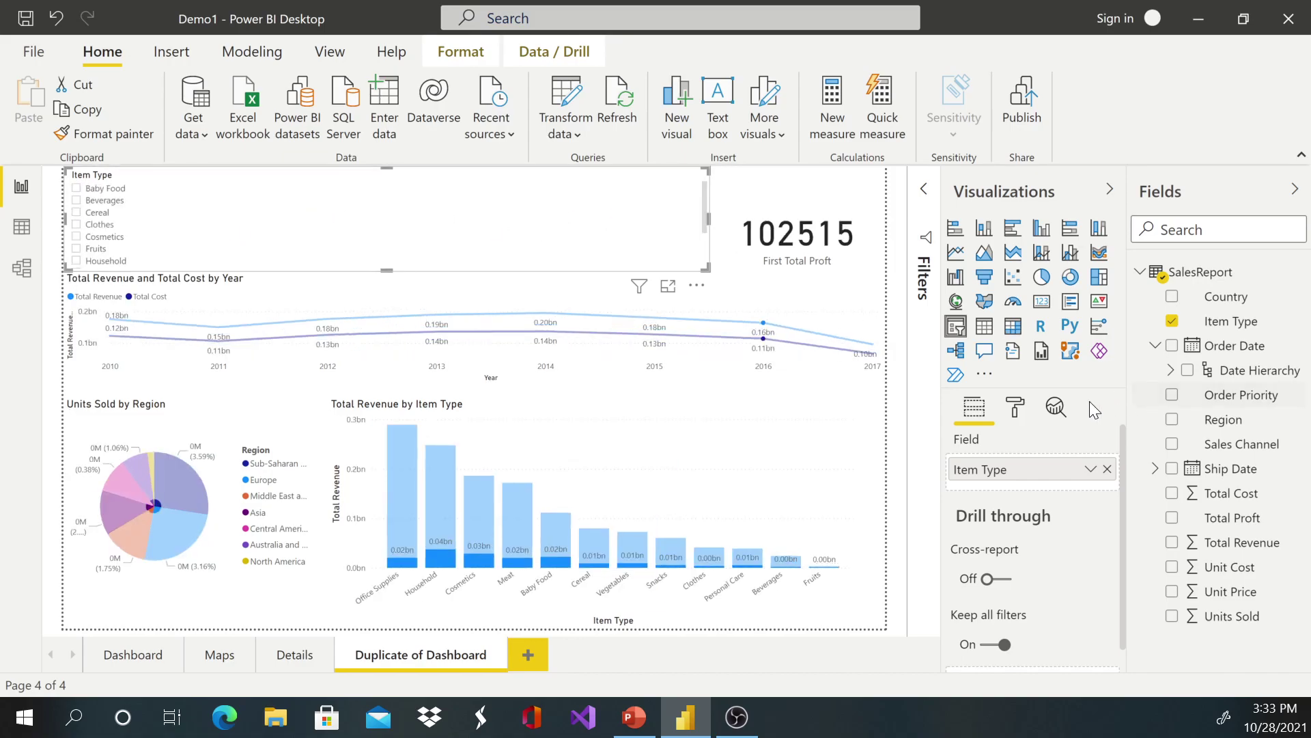
Set the Item Type slicer's General orientation to Horizontal
left_click(1015, 406)
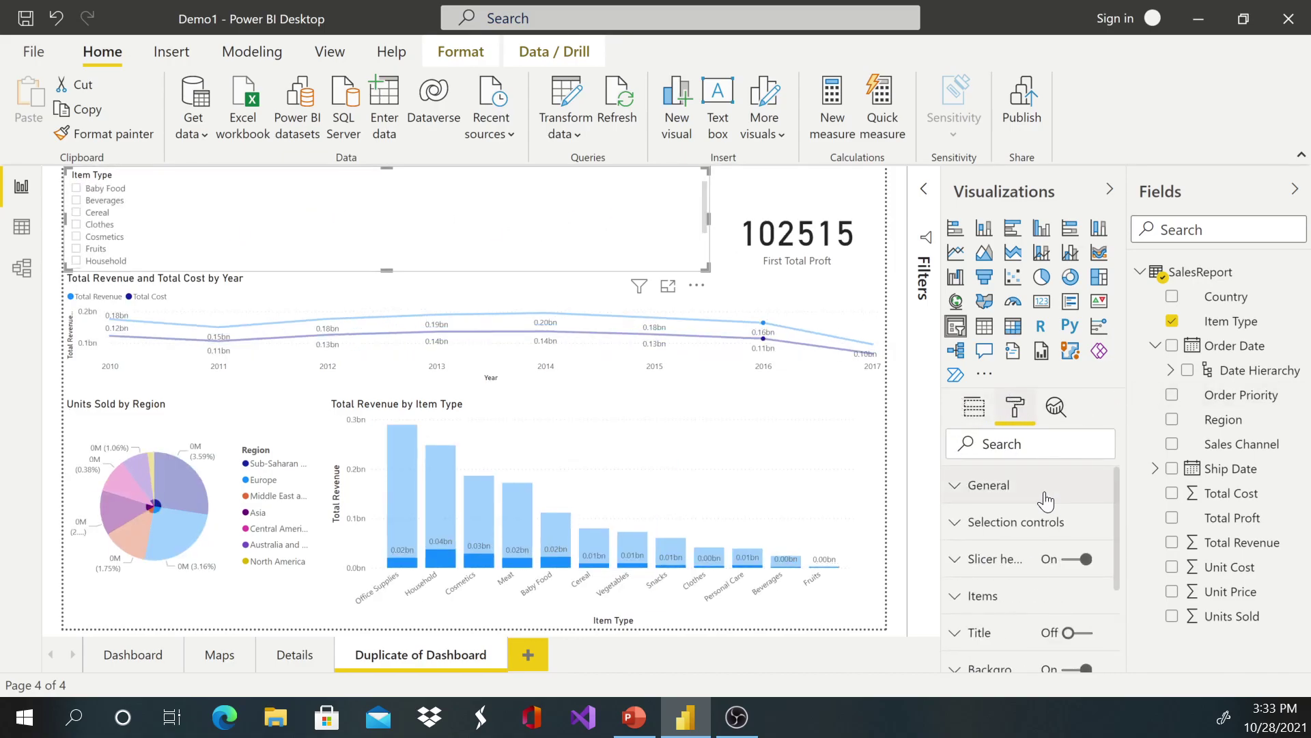
scroll(1093, 553, "down", 3)
scroll(1095, 557, "up", 3)
left_click(983, 478)
scroll(1025, 519, "down", 2)
scroll(1082, 530, "down", 2)
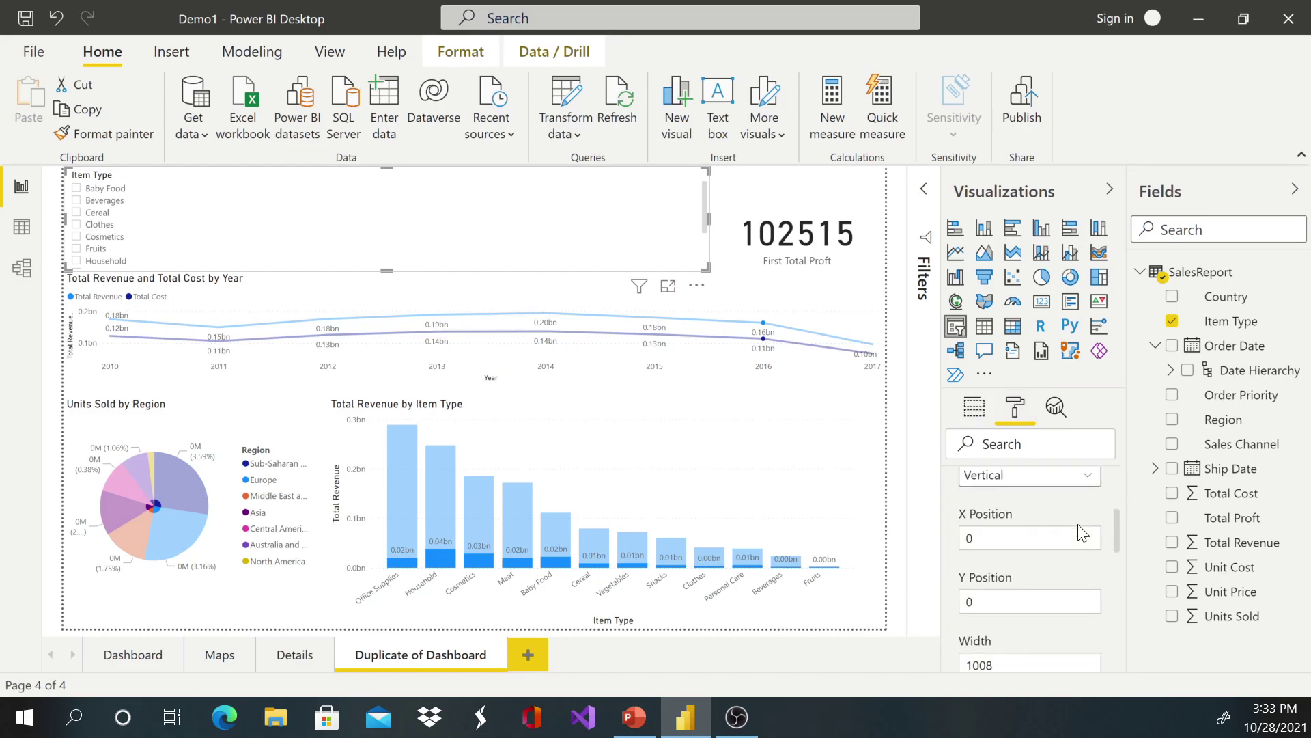
scroll(1084, 527, "up", 2)
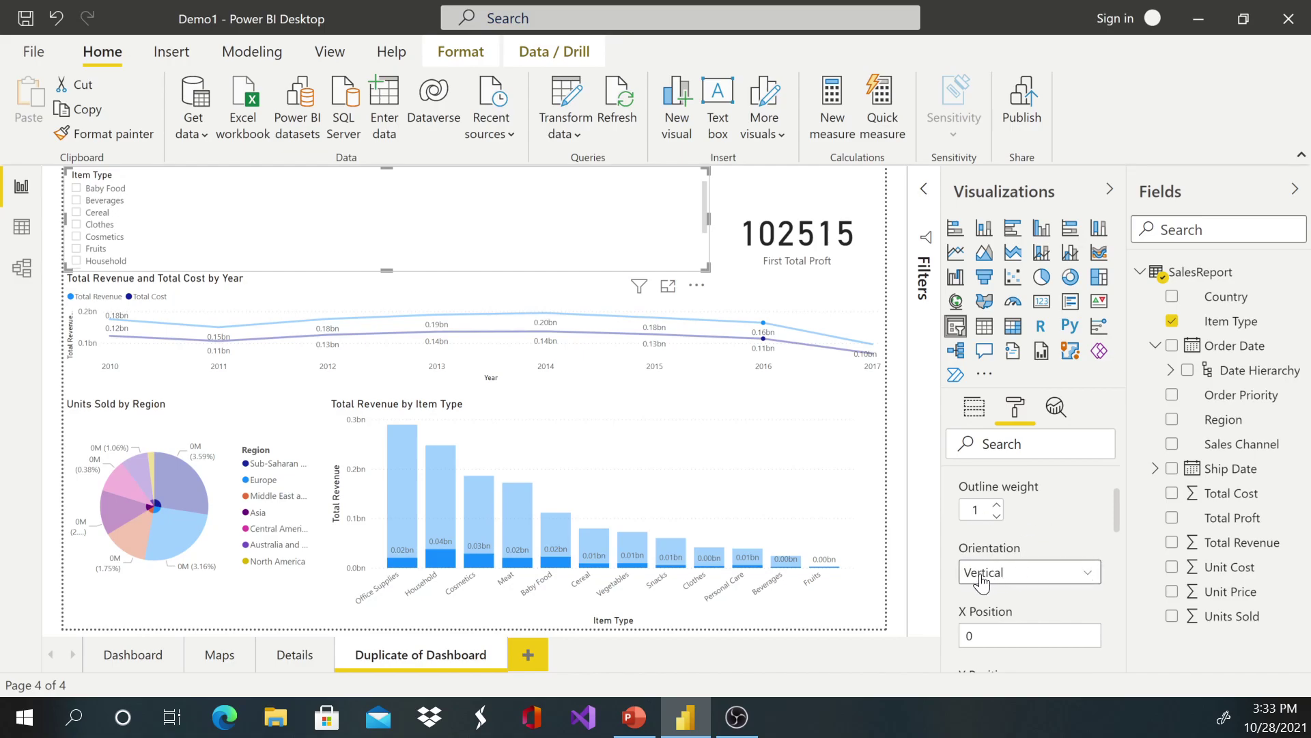
left_click(1090, 577)
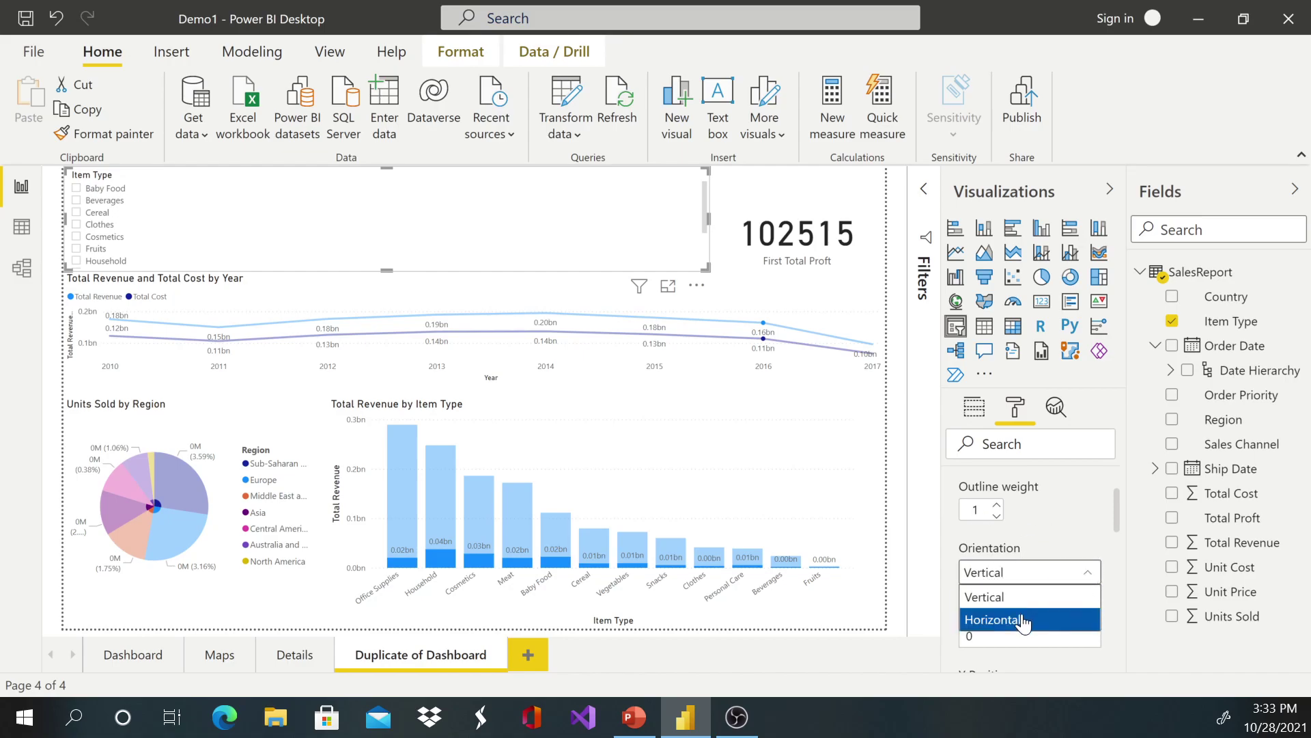
left_click(1000, 618)
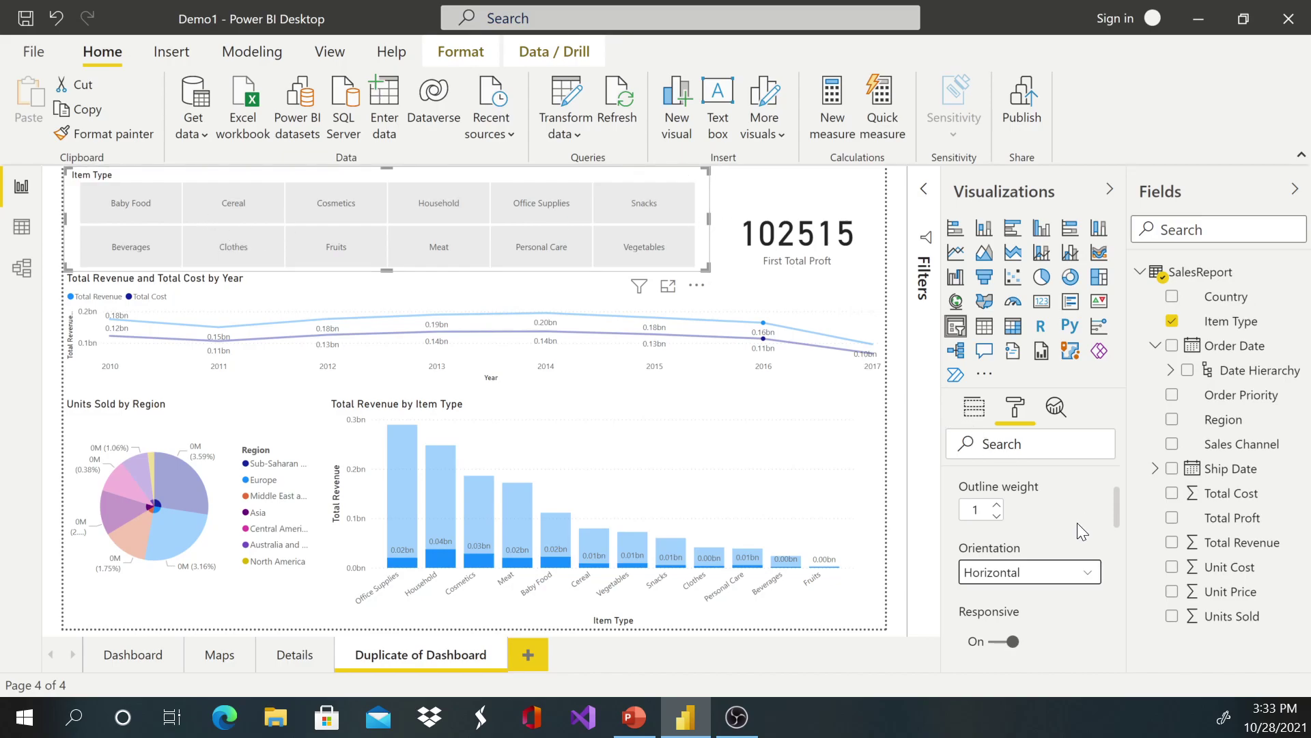
Set the slicer's outline color to gold
scroll(1076, 522, "up", 2)
left_click(1002, 548)
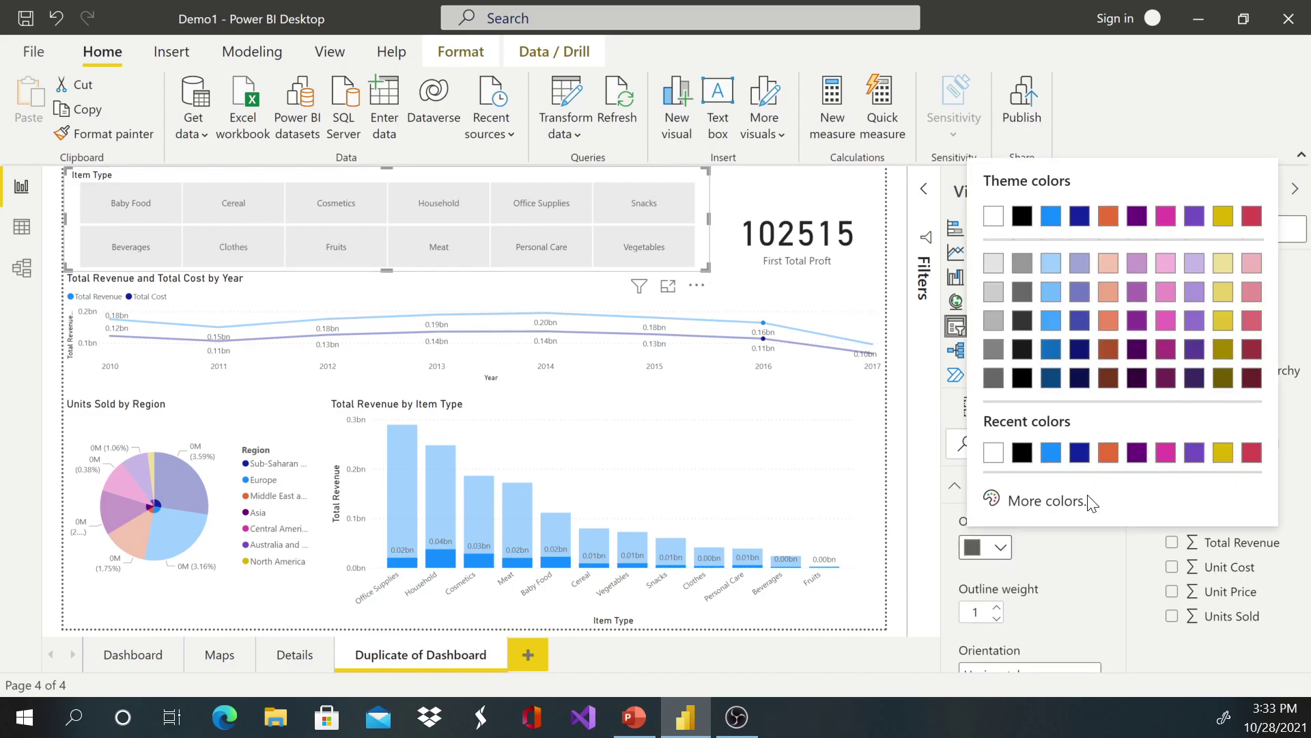
left_click(1224, 452)
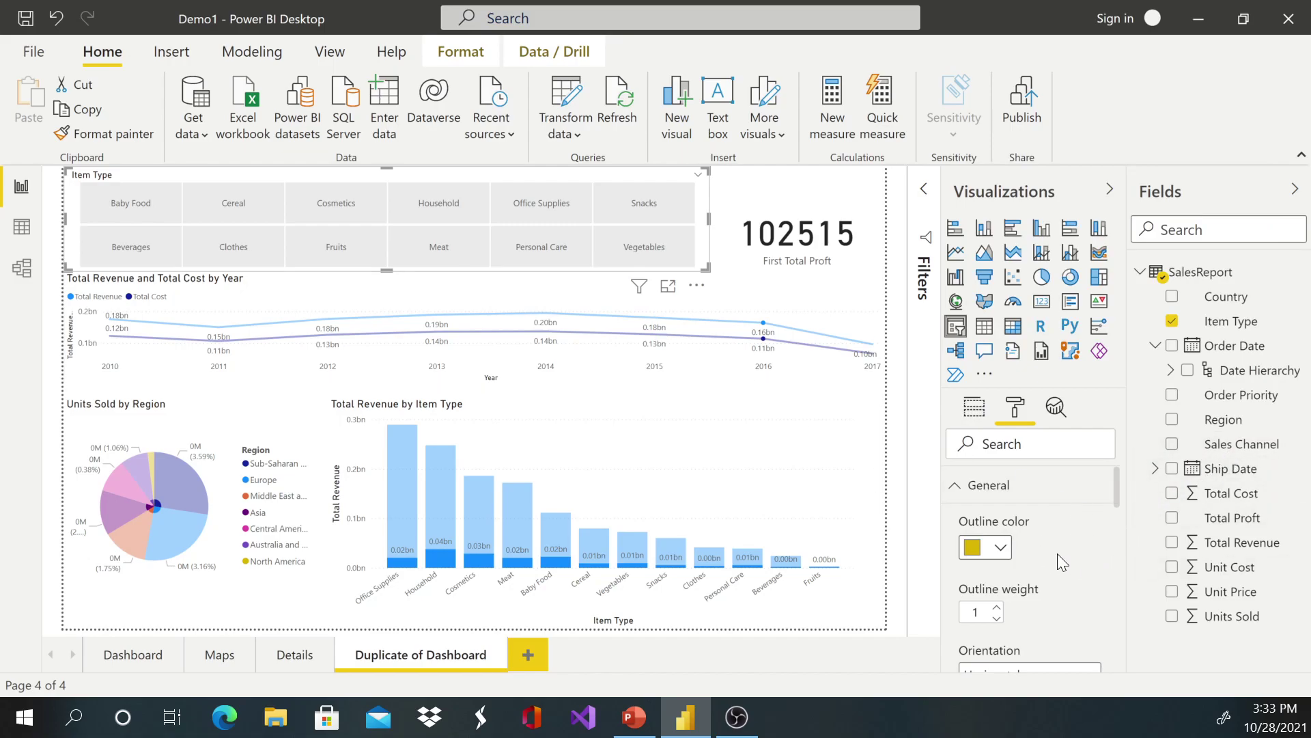
scroll(1045, 543, "down", 5)
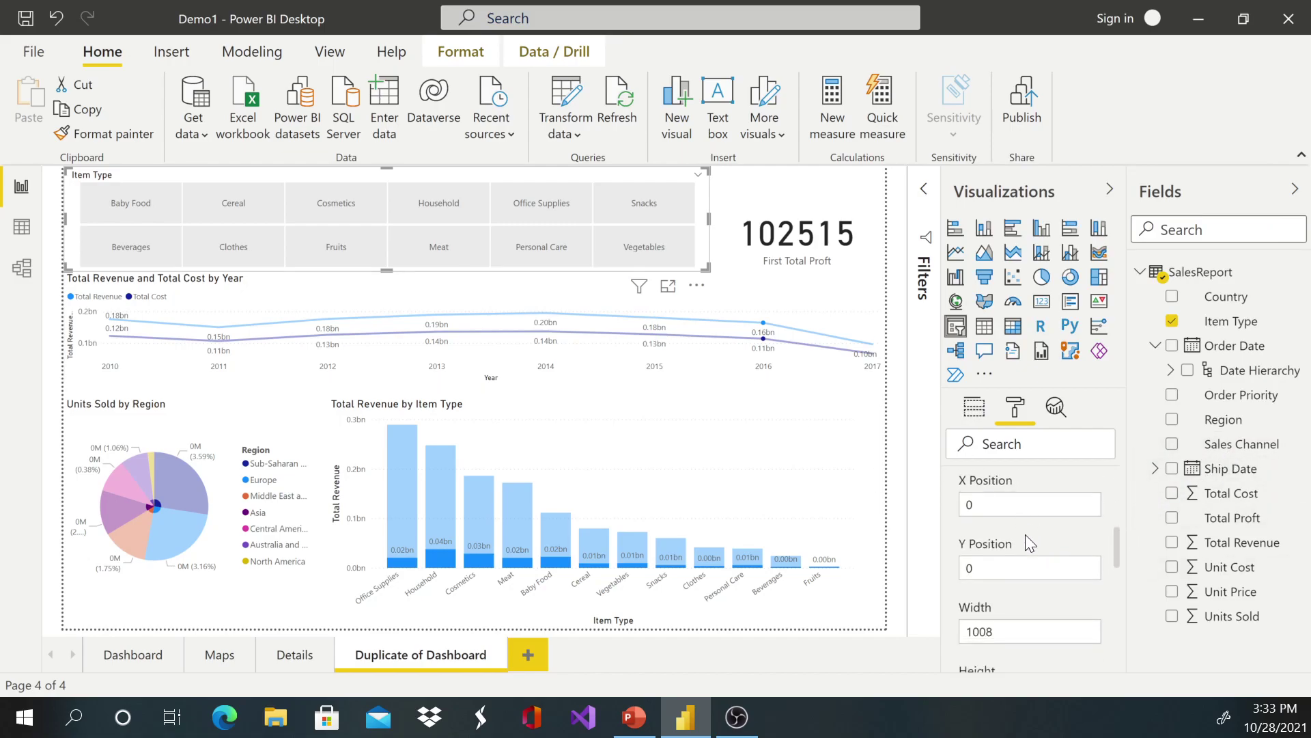
scroll(1028, 536, "down", 2)
scroll(1025, 519, "up", 6)
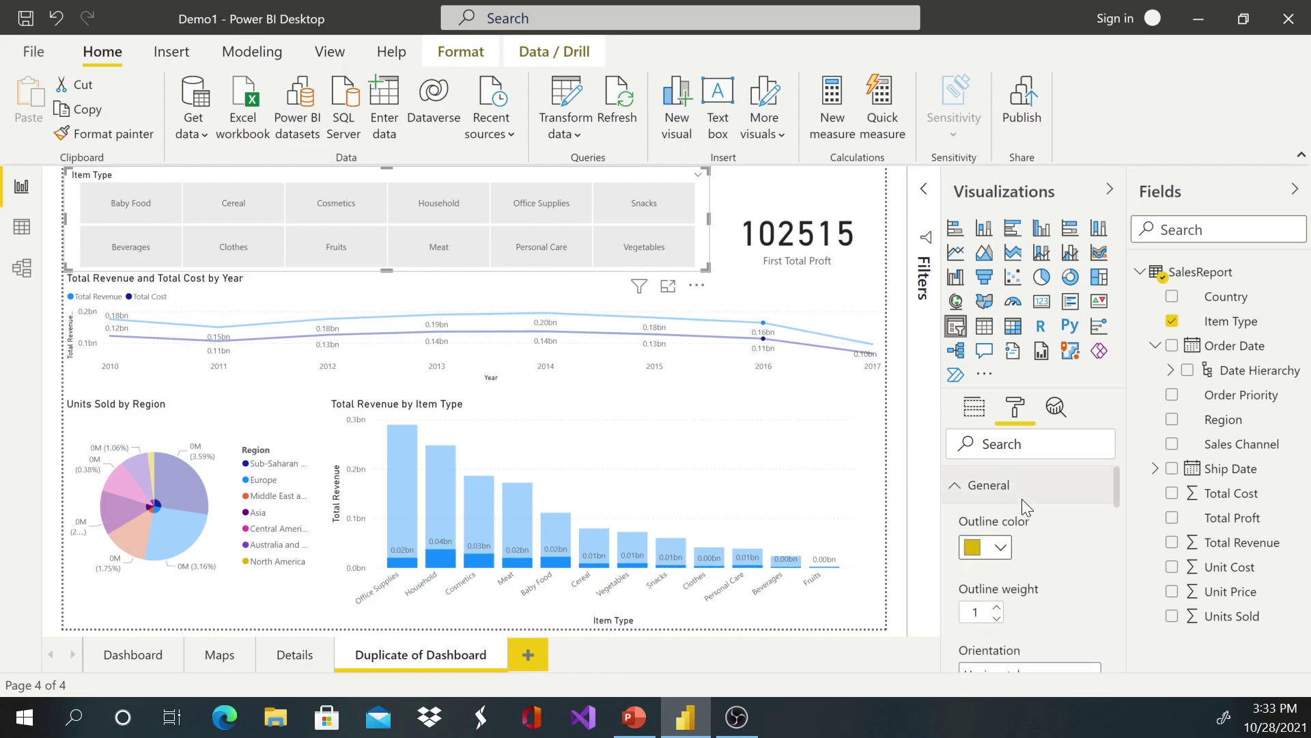
left_click(1012, 498)
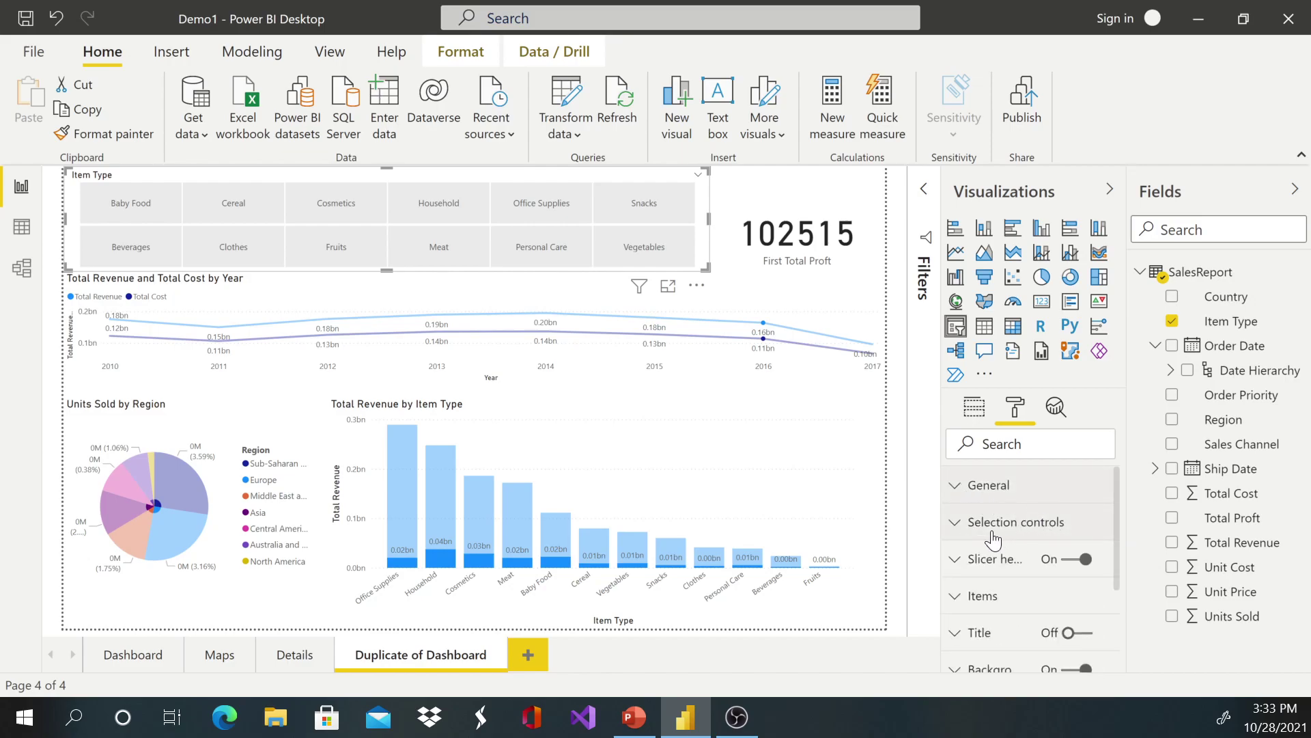
Turn Single select on for the Item Type slicer and adjust the slicer's size
left_click(993, 524)
scroll(1050, 573, "down", 1)
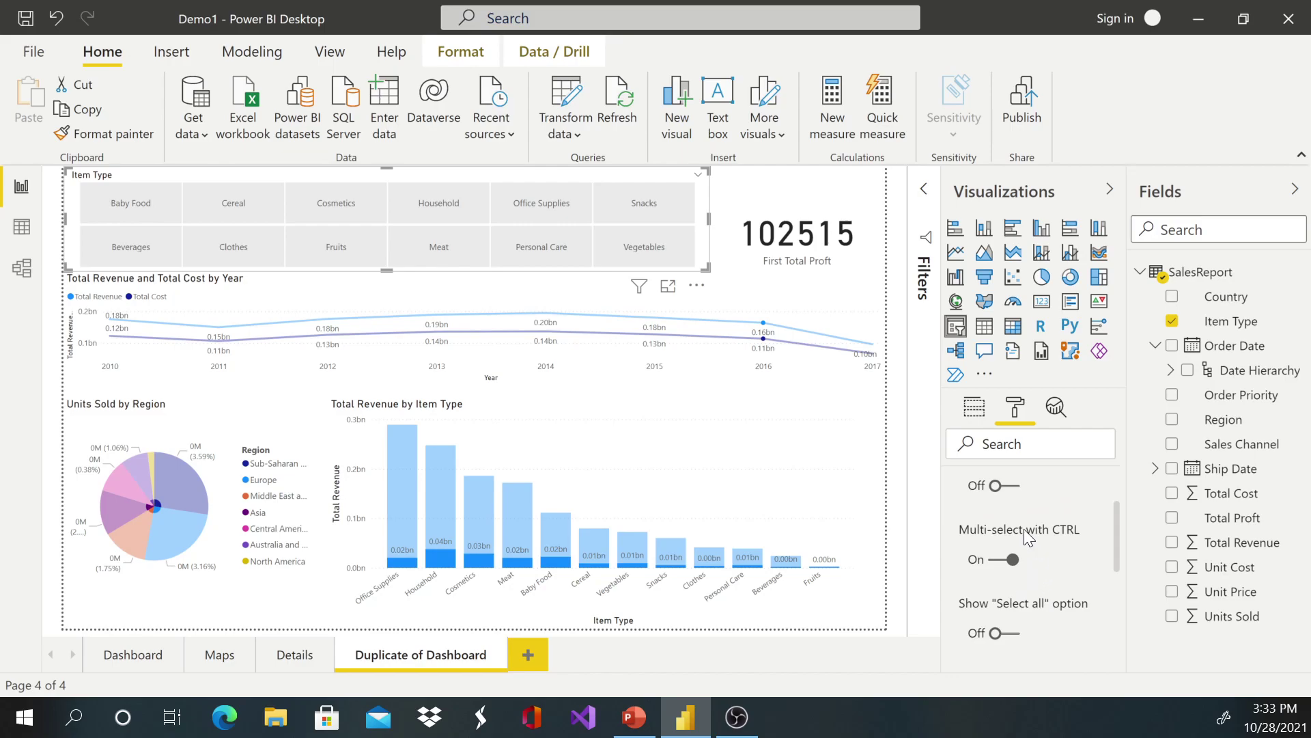
scroll(1026, 547, "up", 1)
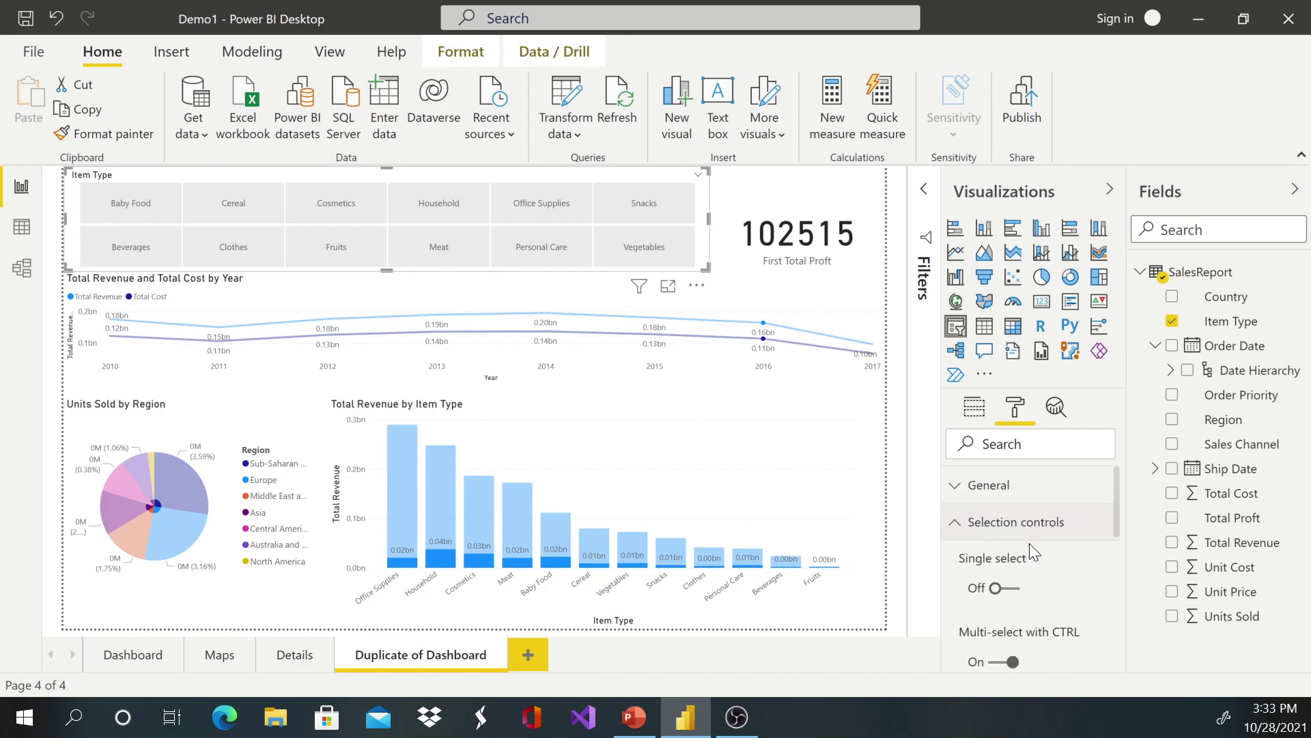
left_click(999, 587)
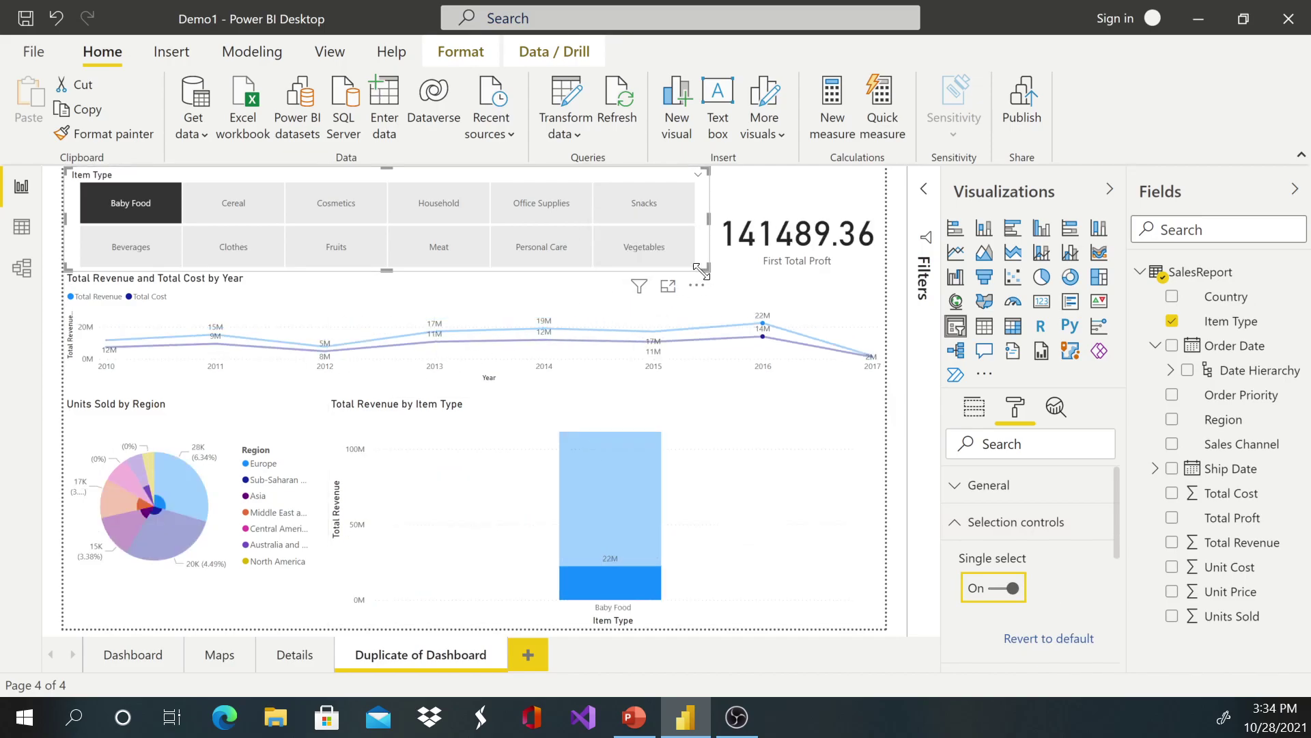
left_click_drag(703, 269, 744, 466)
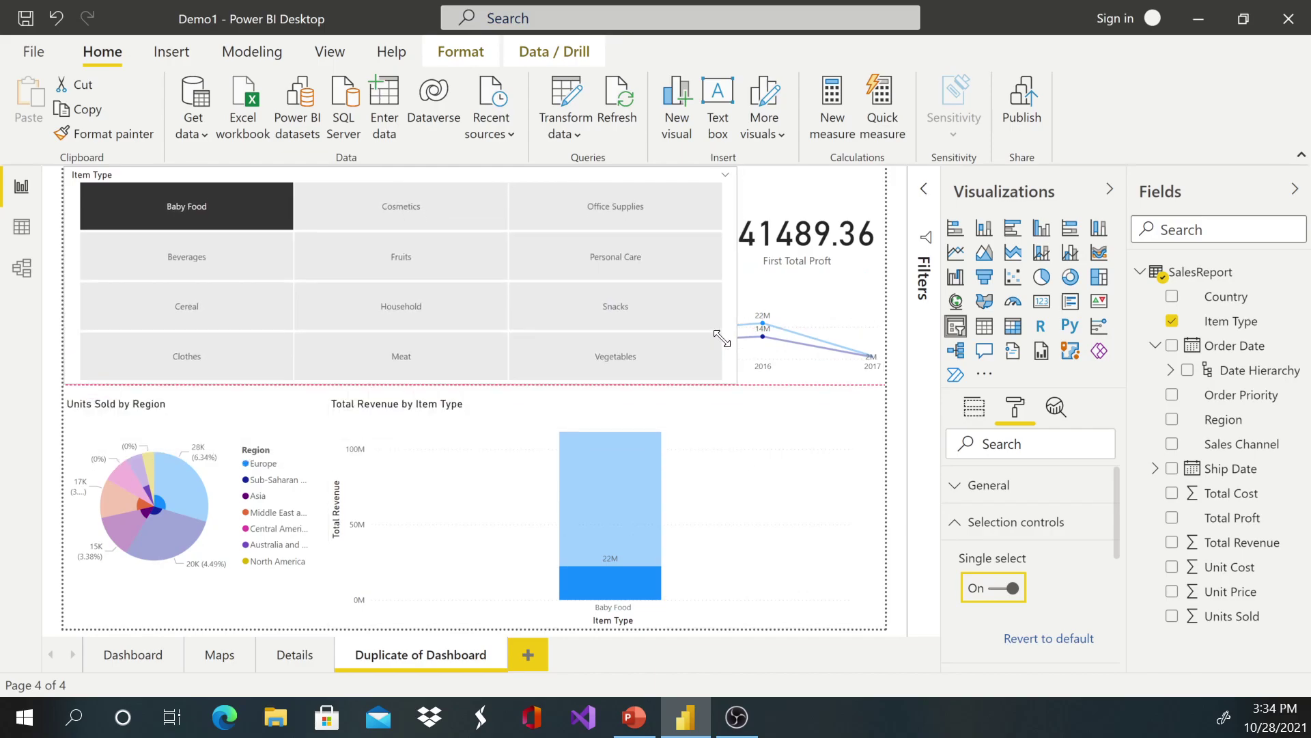
left_click_drag(722, 338, 706, 289)
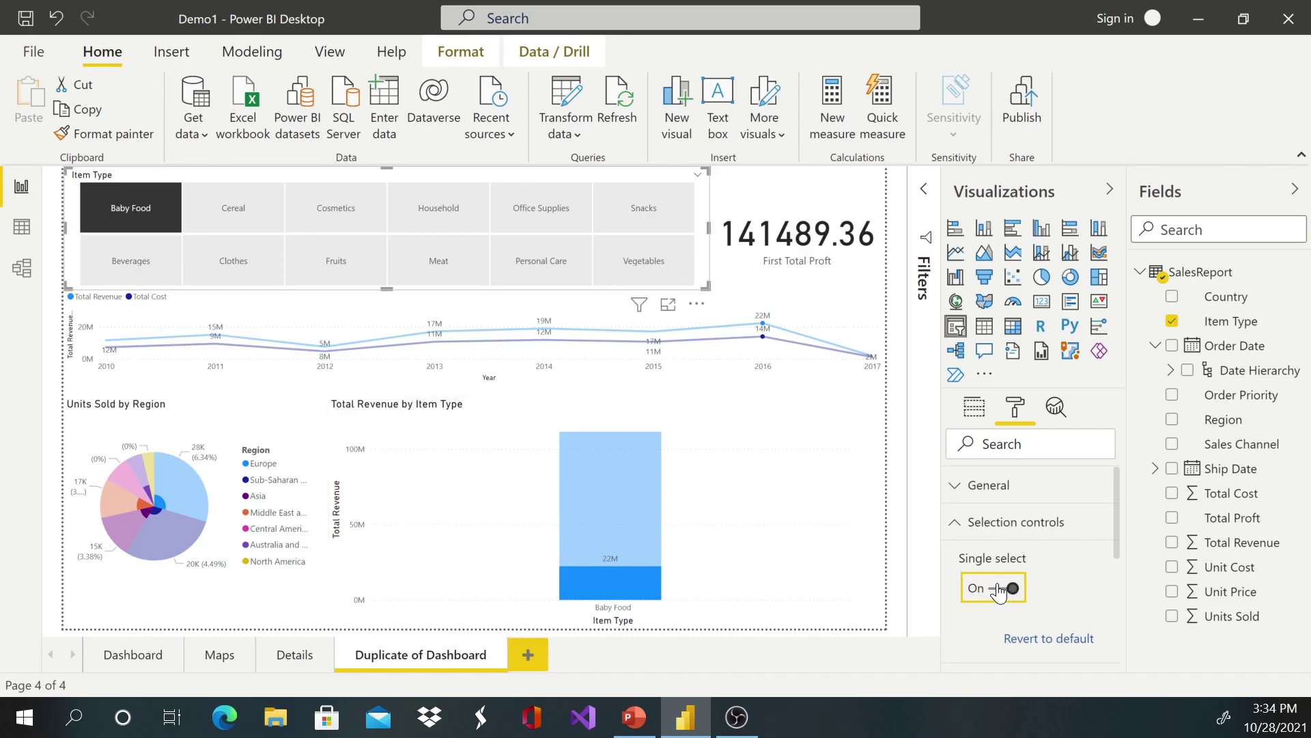
Pick Cereal, then Baby Food in the slicer, and turn Single select off
left_click(215, 200)
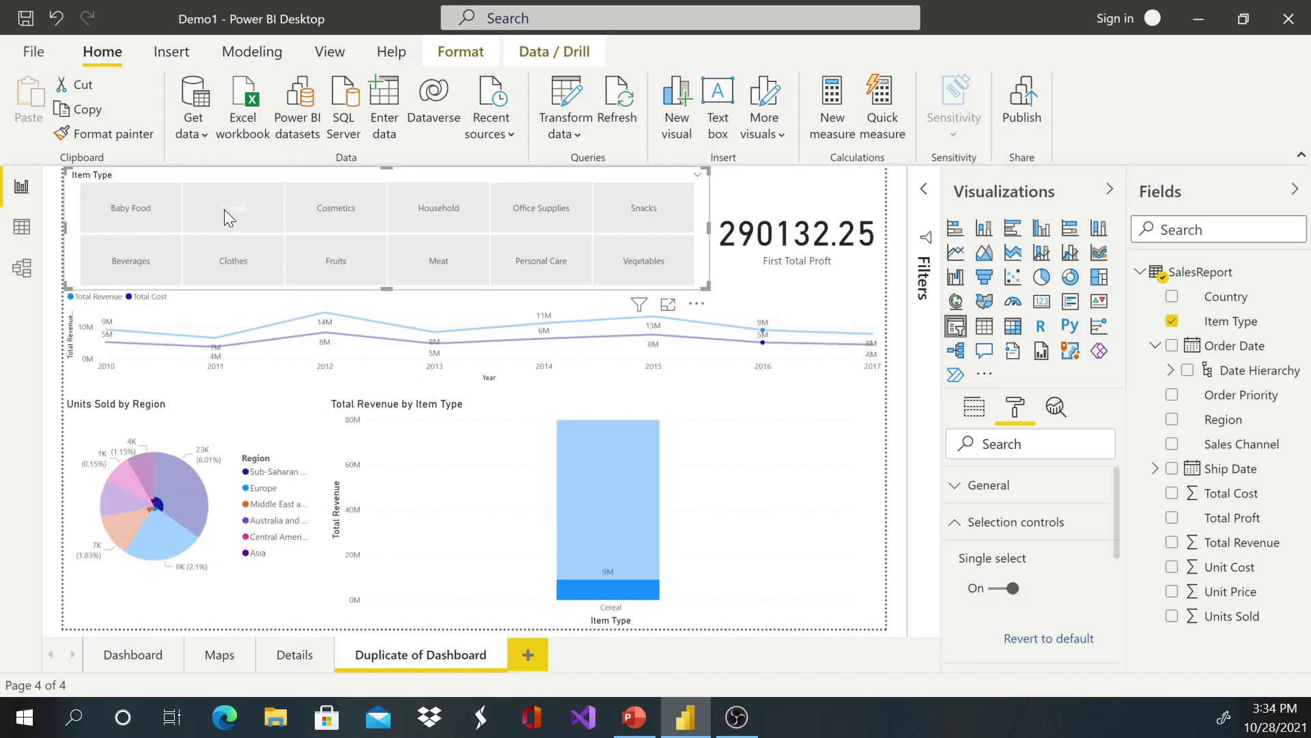
left_click(166, 217)
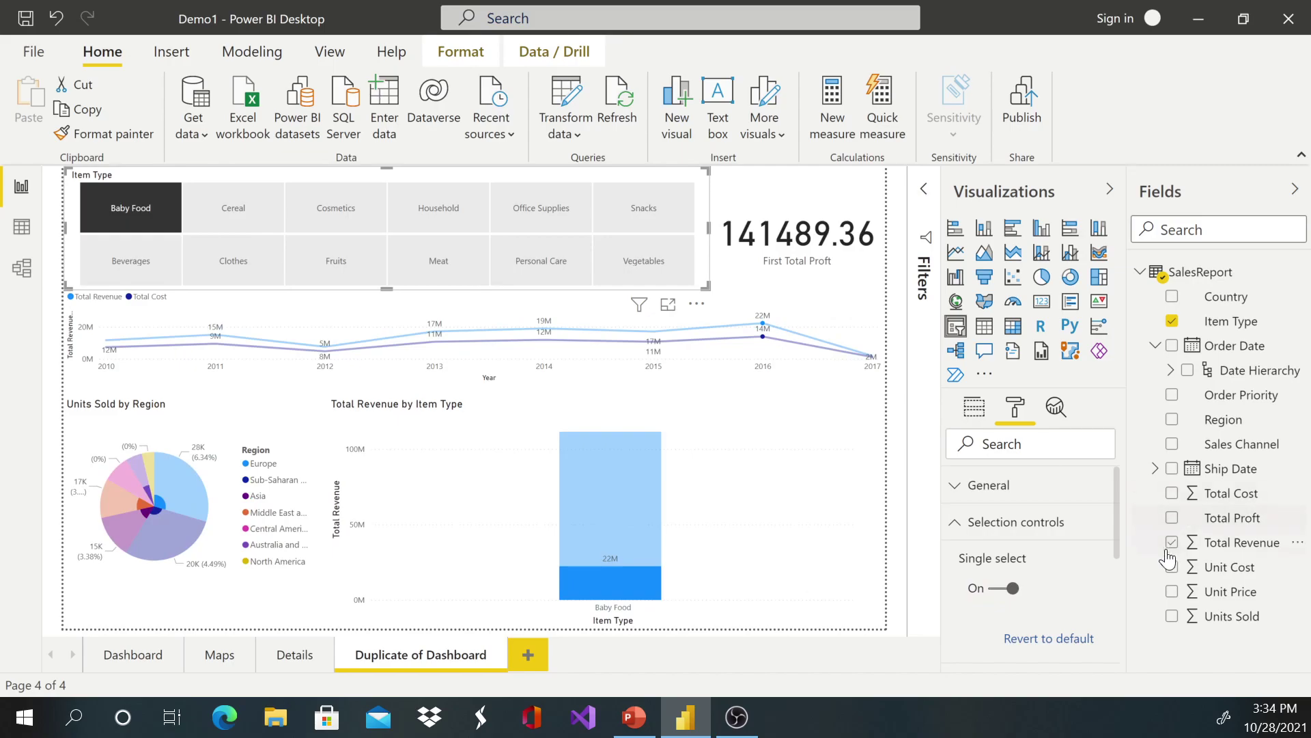
left_click(1007, 591)
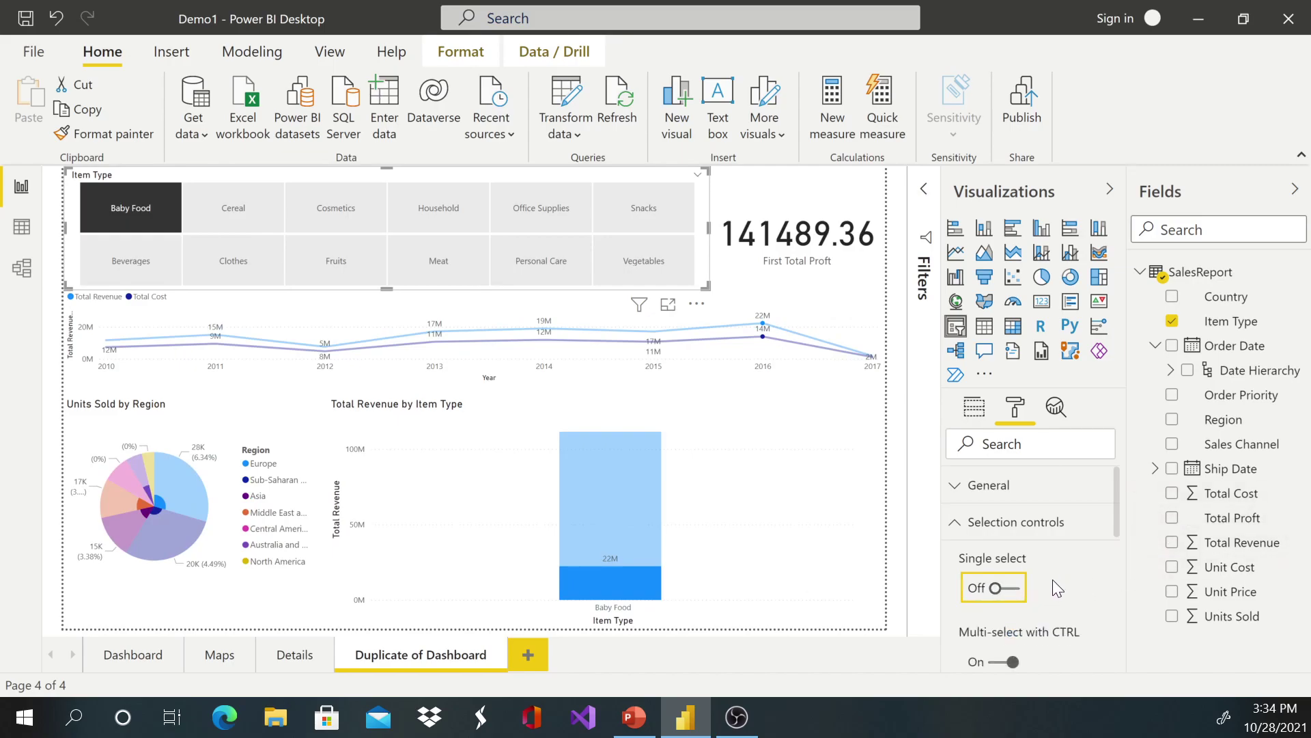
Multi-select Cereal, Baby Food, Cosmetics, Household and Office Supplies, then add and choose Select all
scroll(1040, 615, "down", 3)
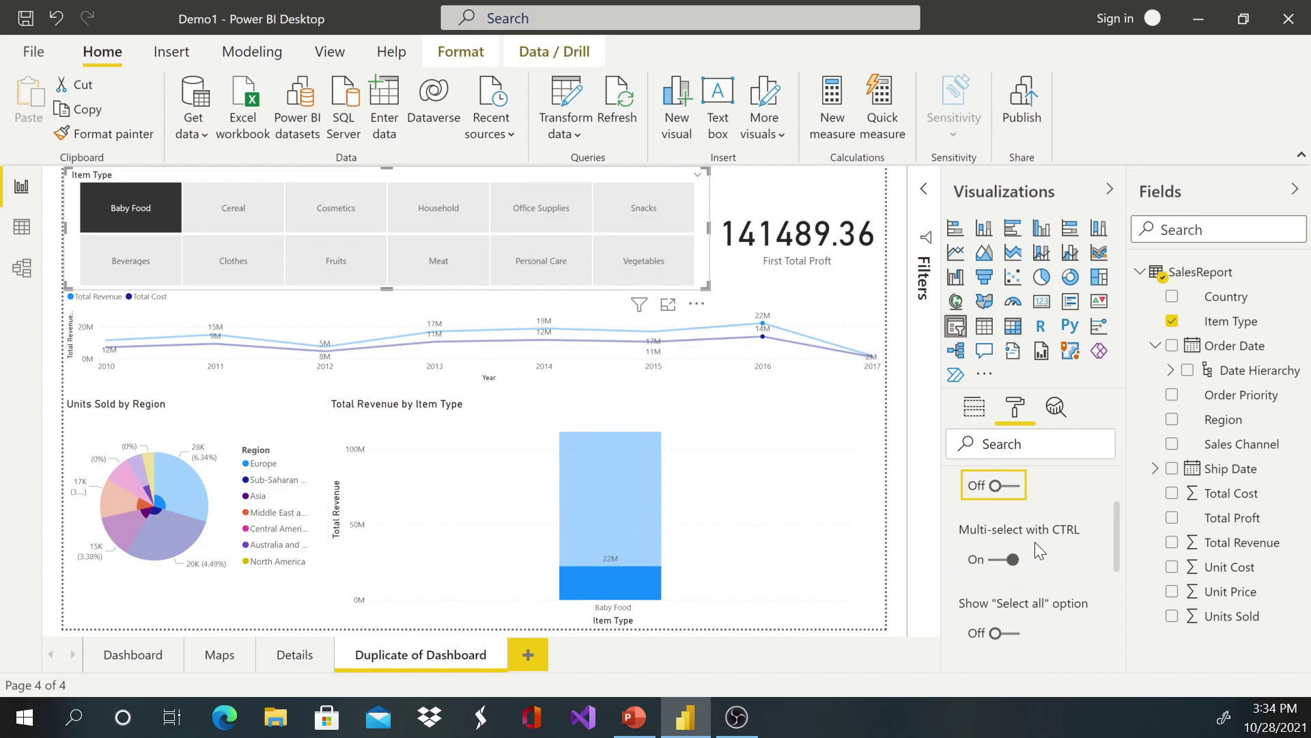
left_click(236, 209)
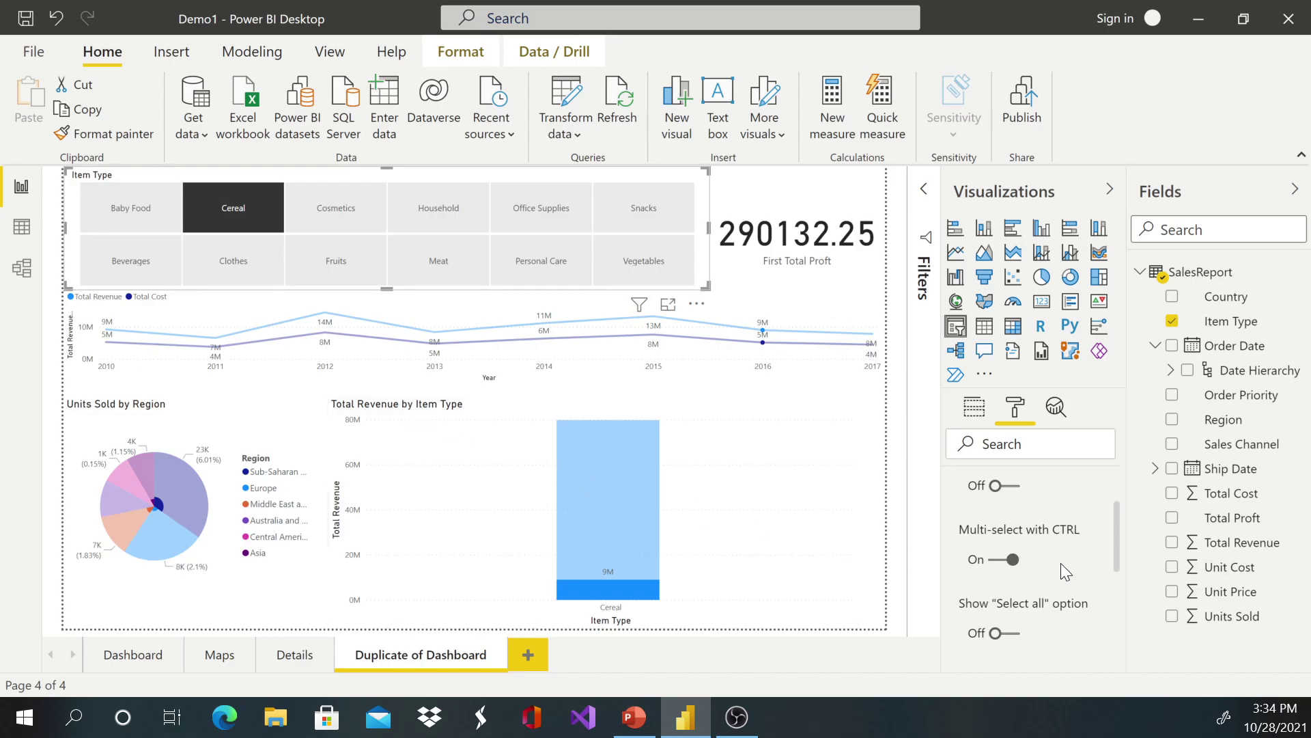
left_click(141, 204, "ctrl")
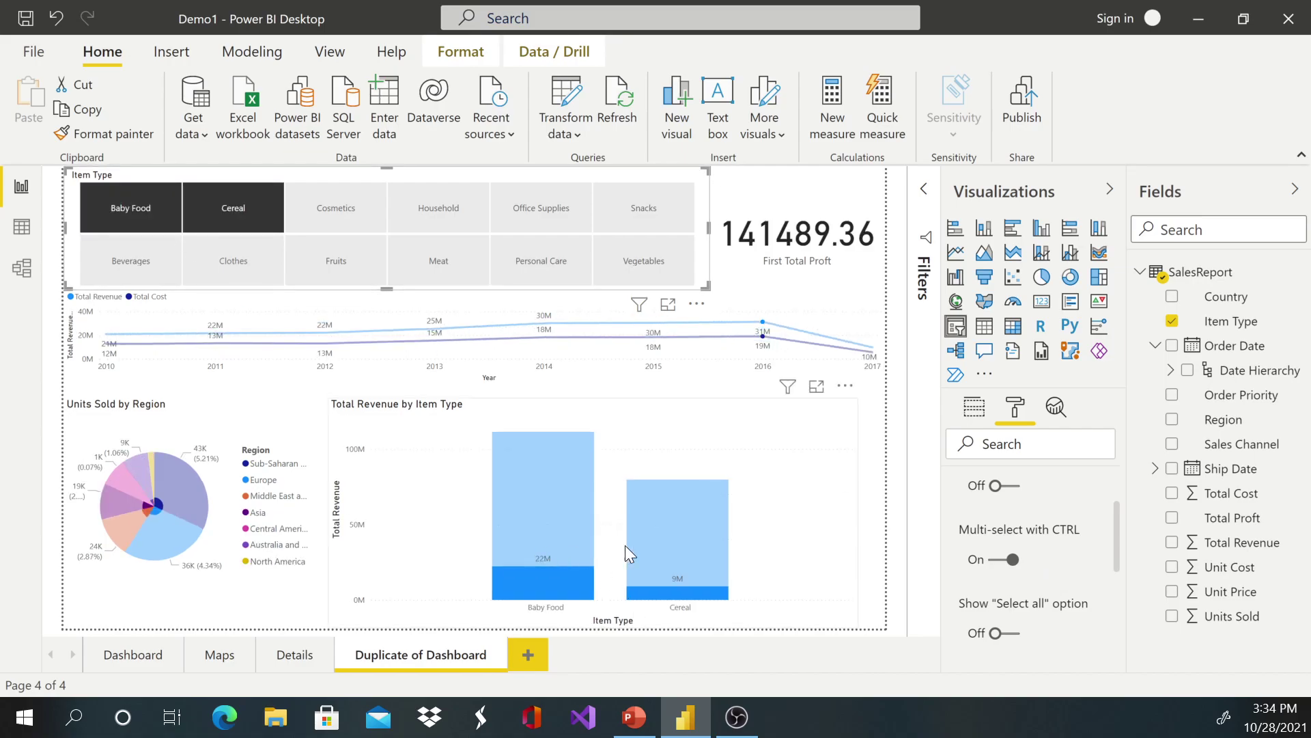
left_click(354, 207, "ctrl")
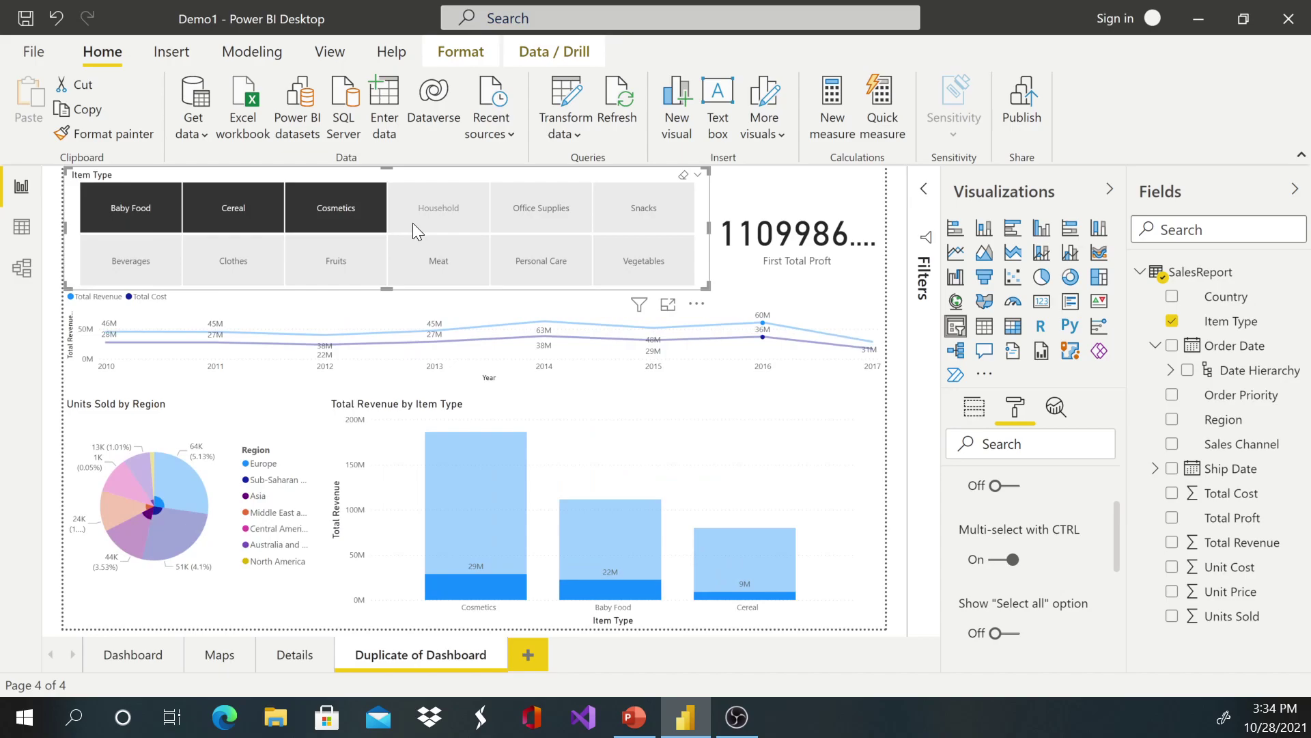
left_click(426, 206, "ctrl")
left_click(497, 202, "ctrl")
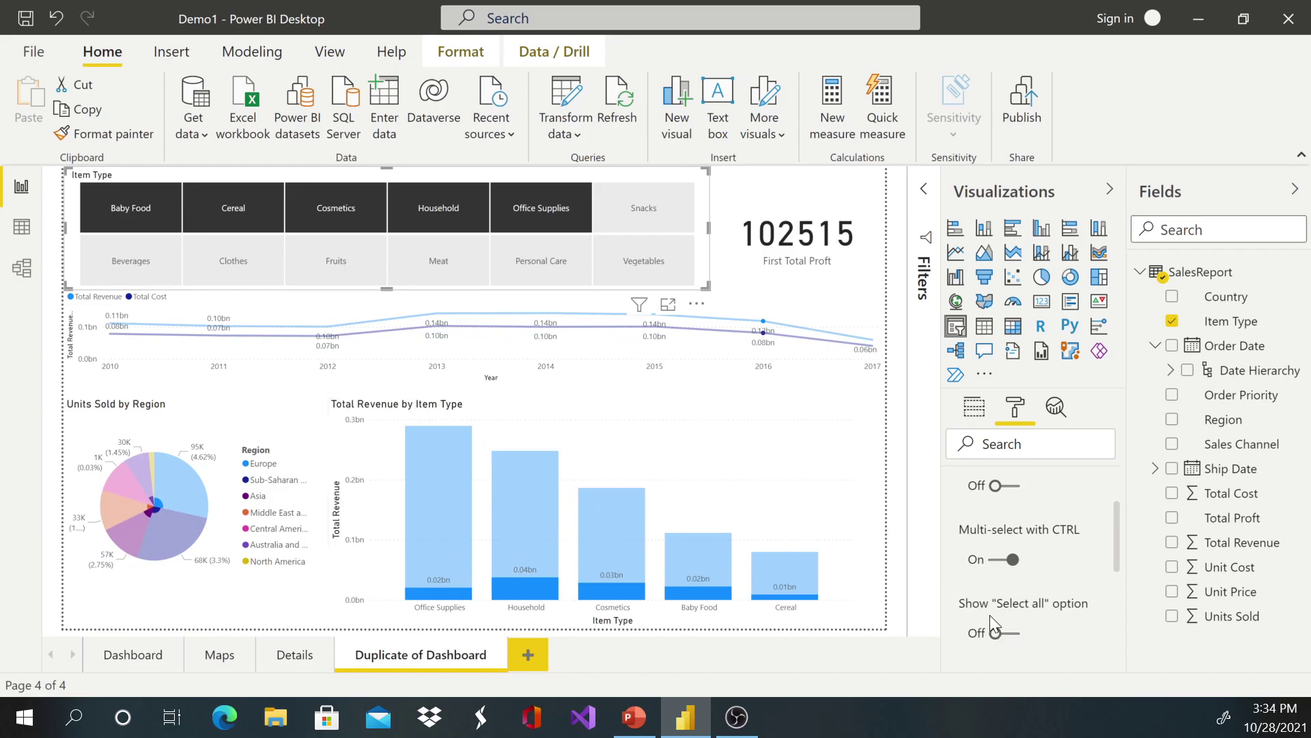
left_click(998, 633)
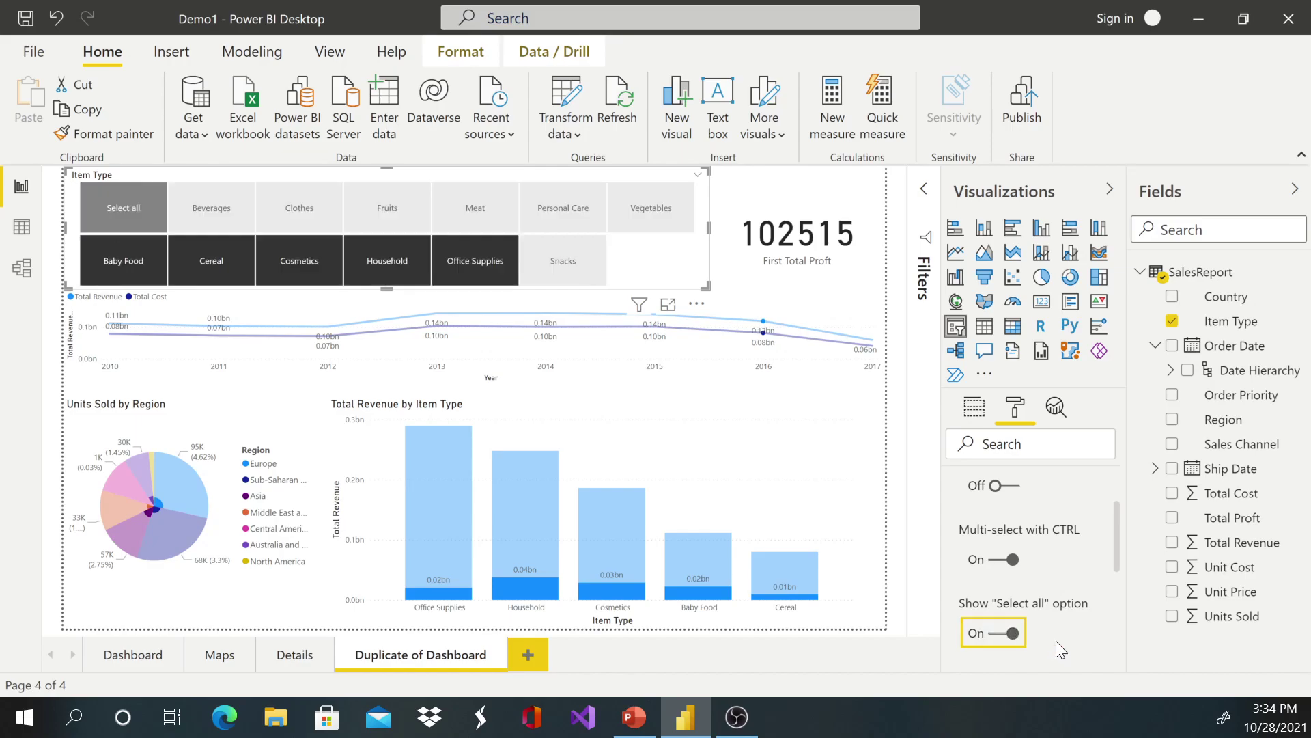
left_click(138, 219)
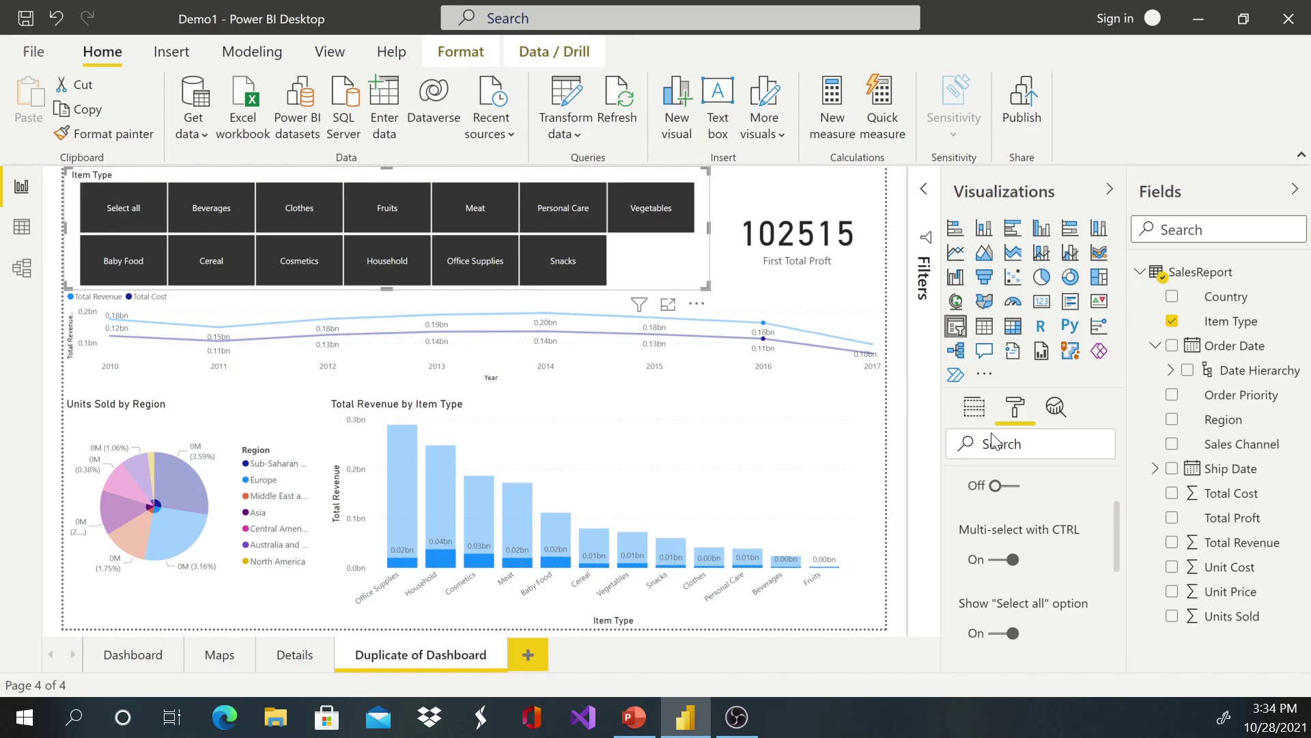
Set the Item Type slicer's item font color to yellow
scroll(1035, 510, "up", 2)
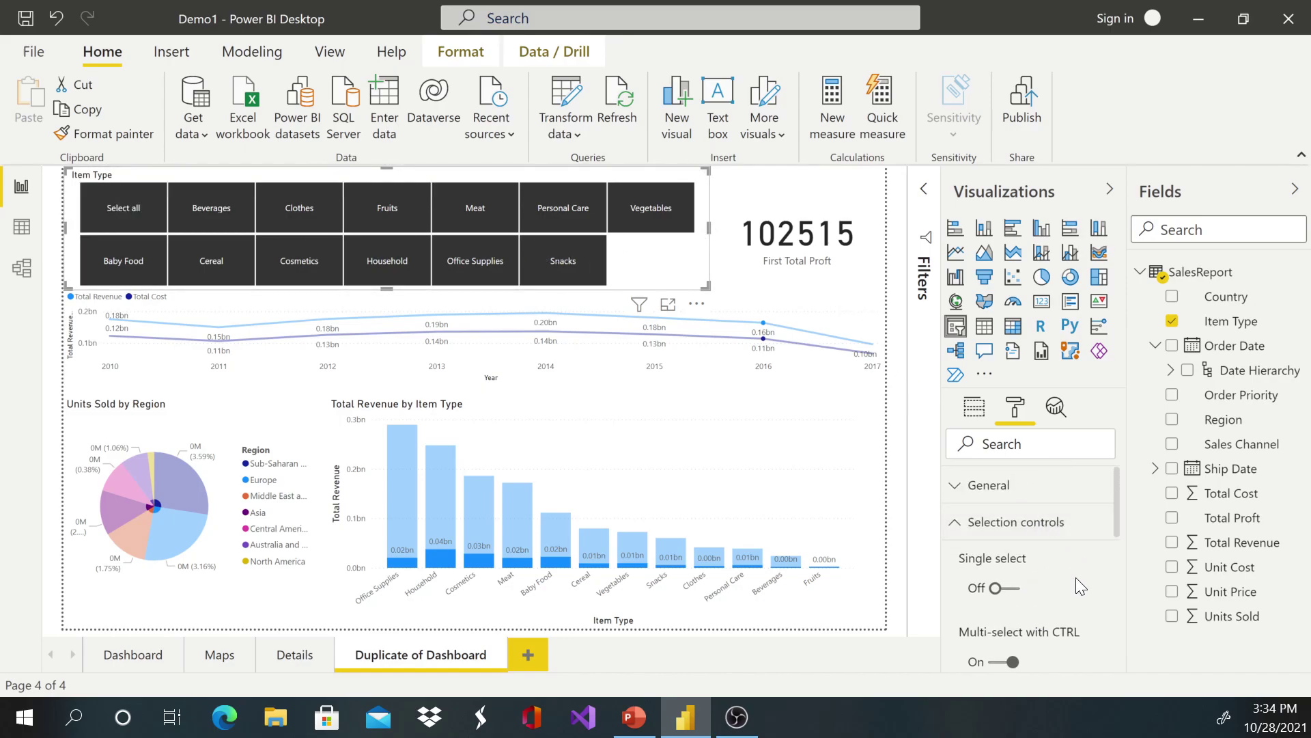
scroll(1052, 584, "down", 4)
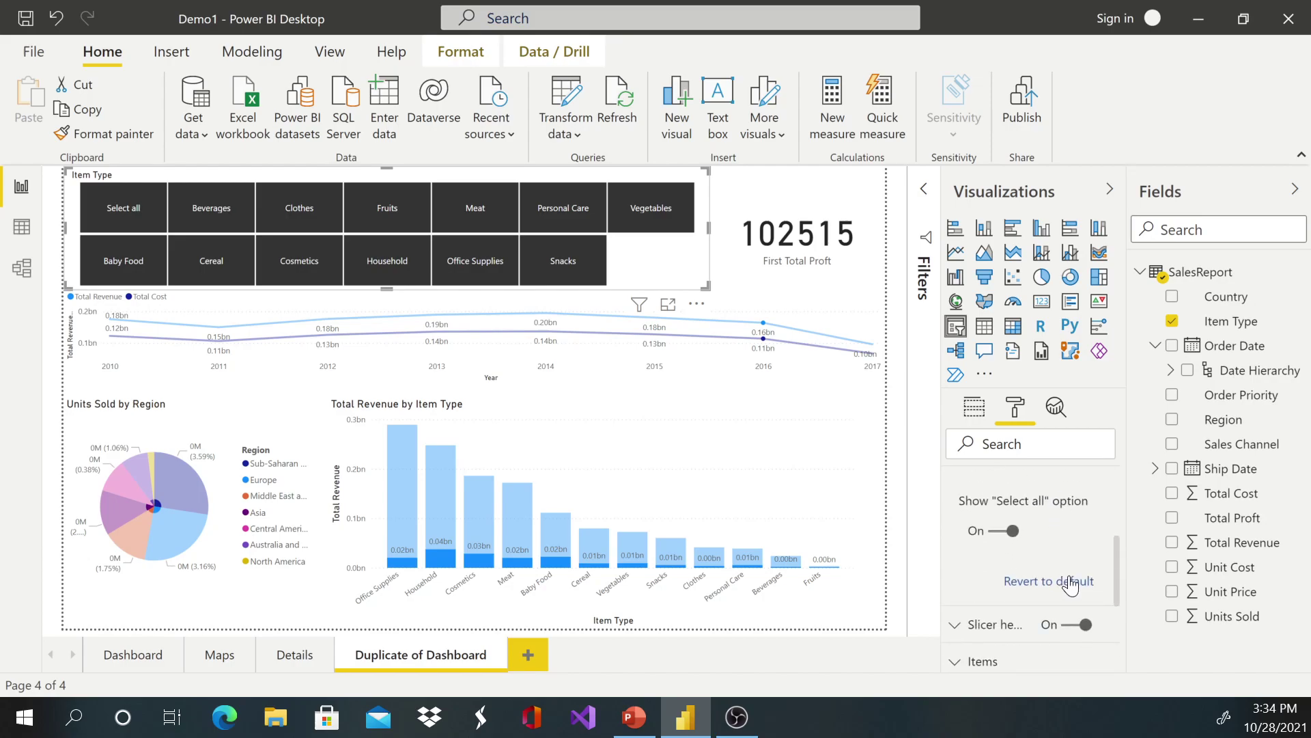
scroll(1071, 582, "up", 5)
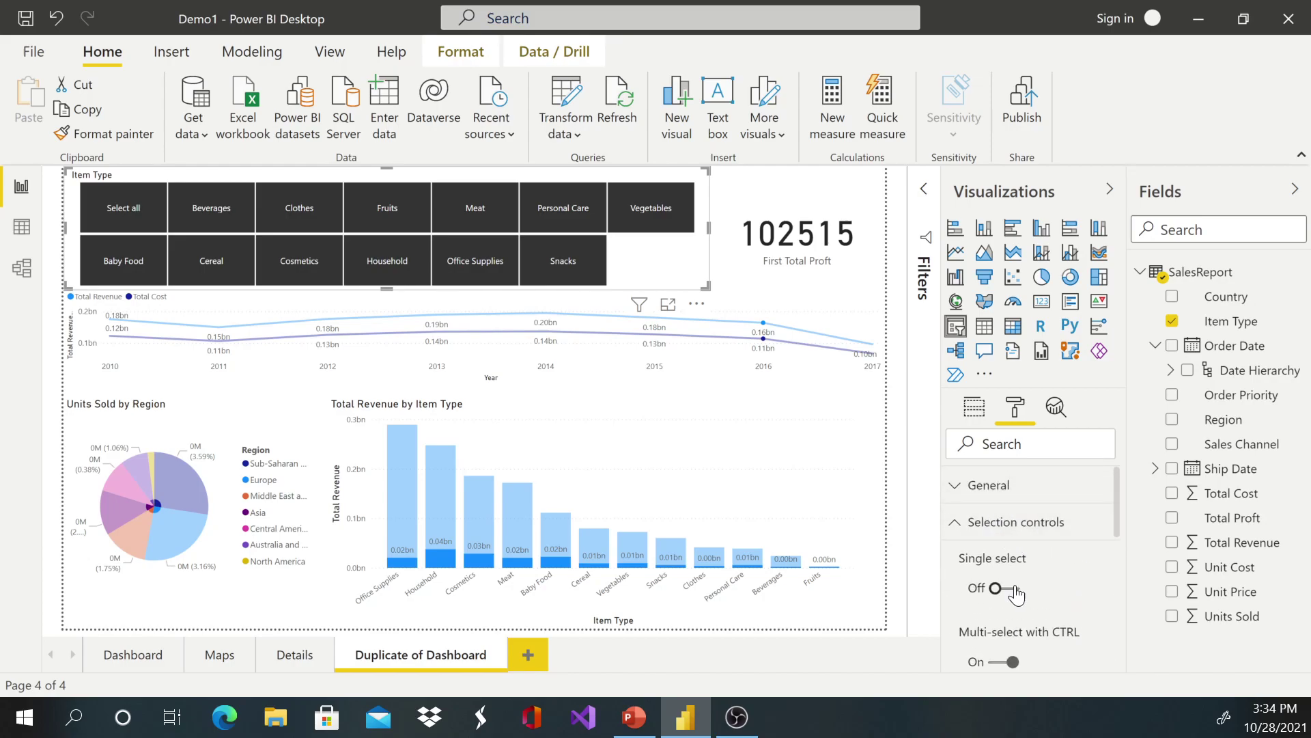
scroll(1024, 601, "down", 5)
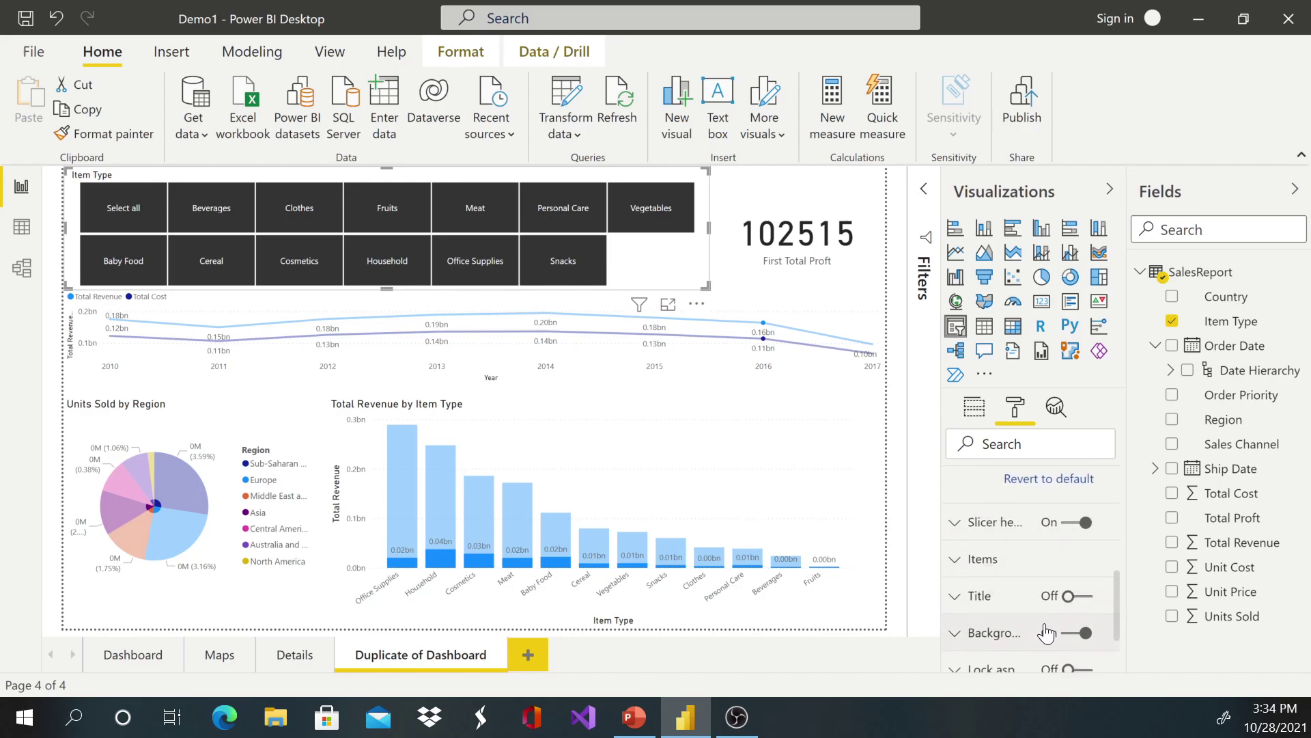
left_click(961, 572)
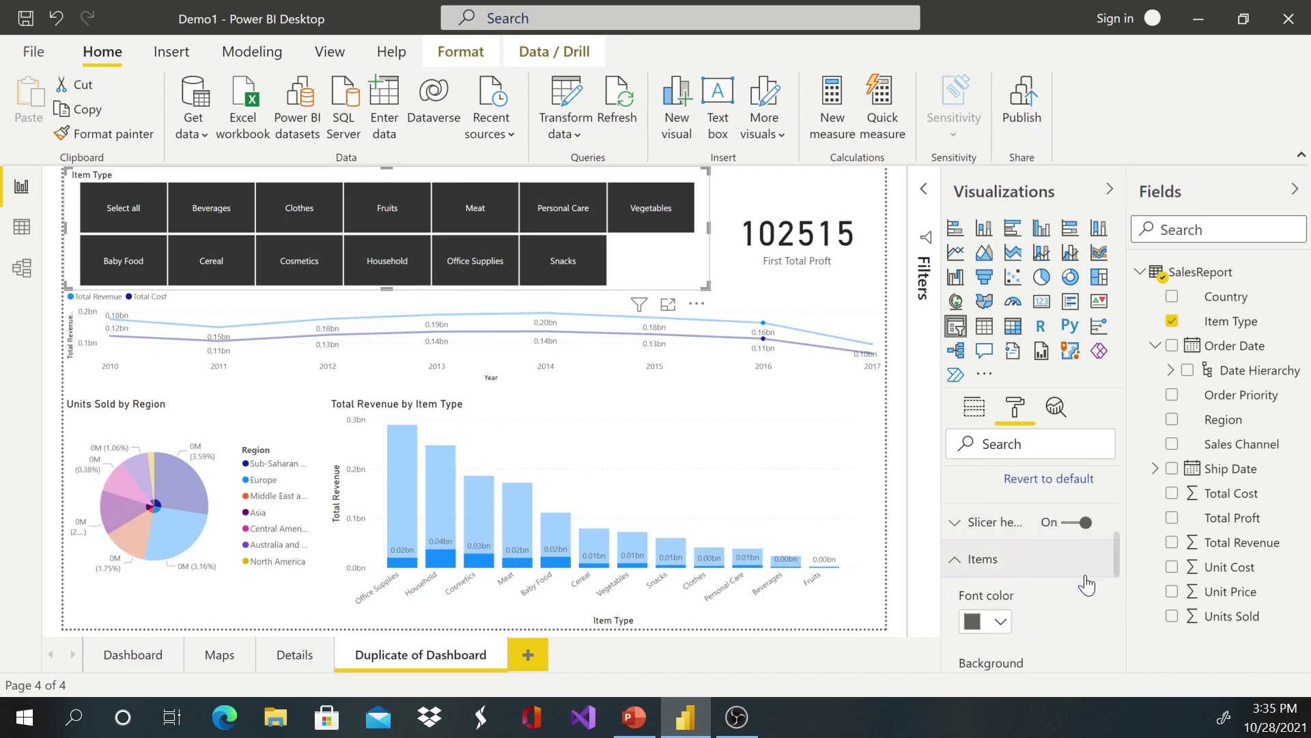
left_click(1007, 620)
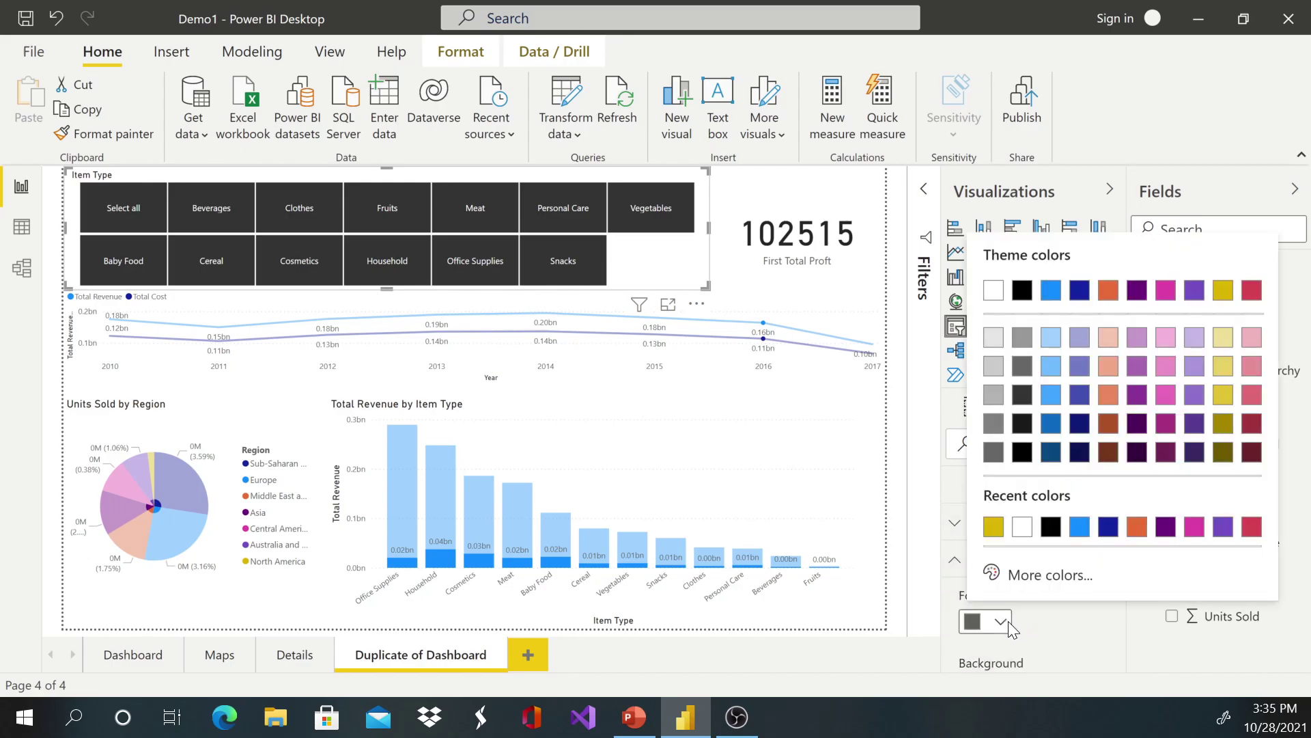
left_click(993, 526)
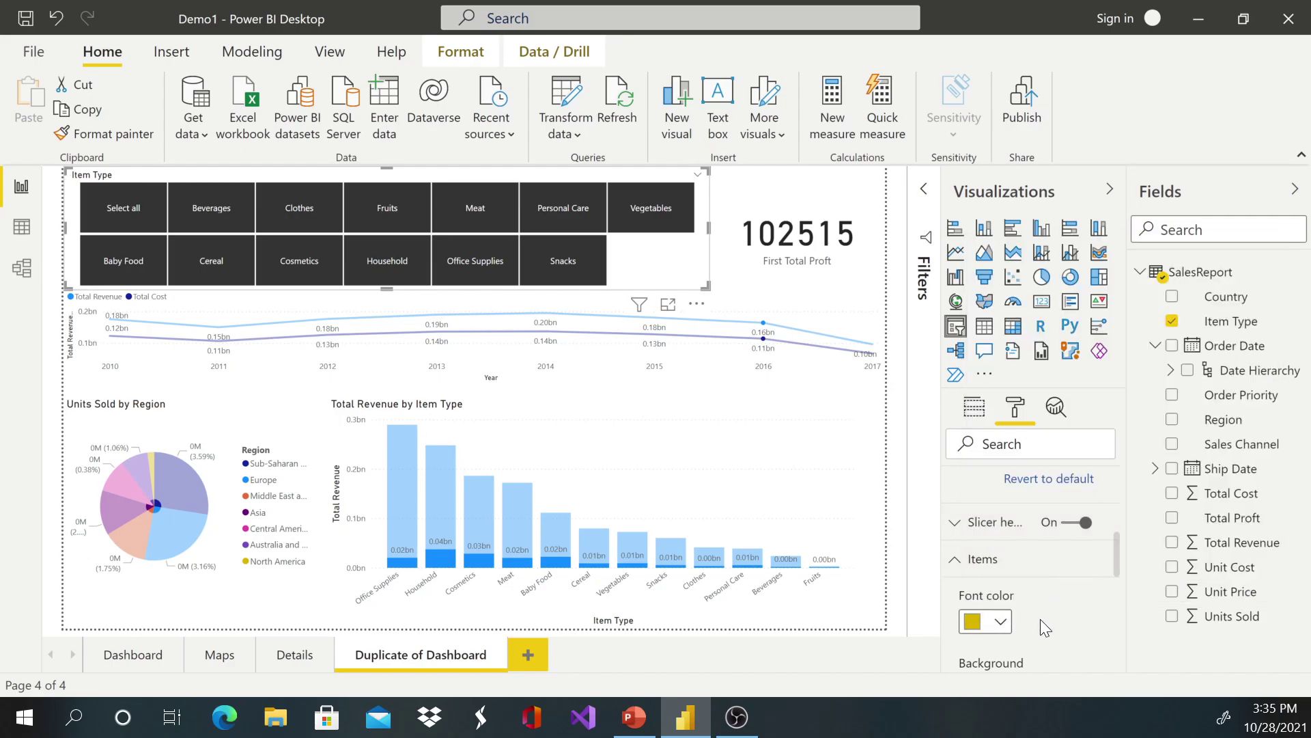
Give the slicer items a pink background and keep the outline at None
scroll(1038, 615, "down", 3)
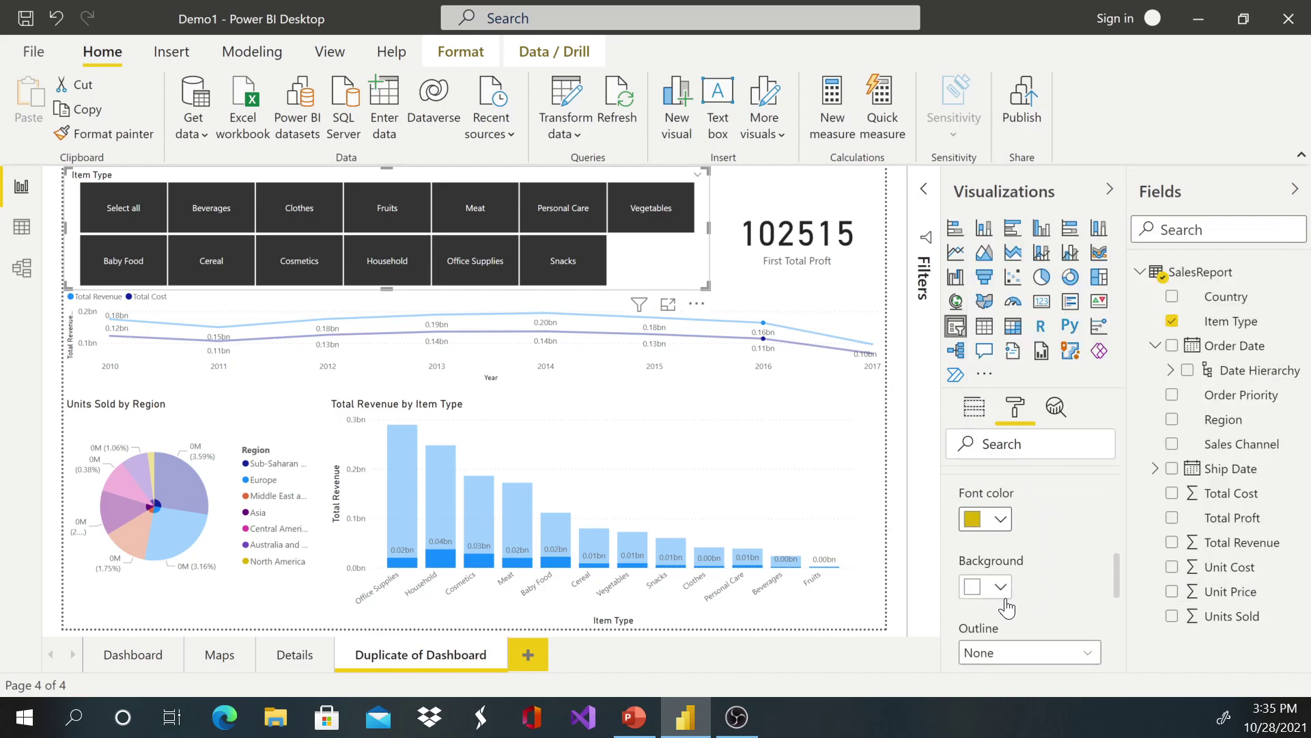
left_click(1000, 587)
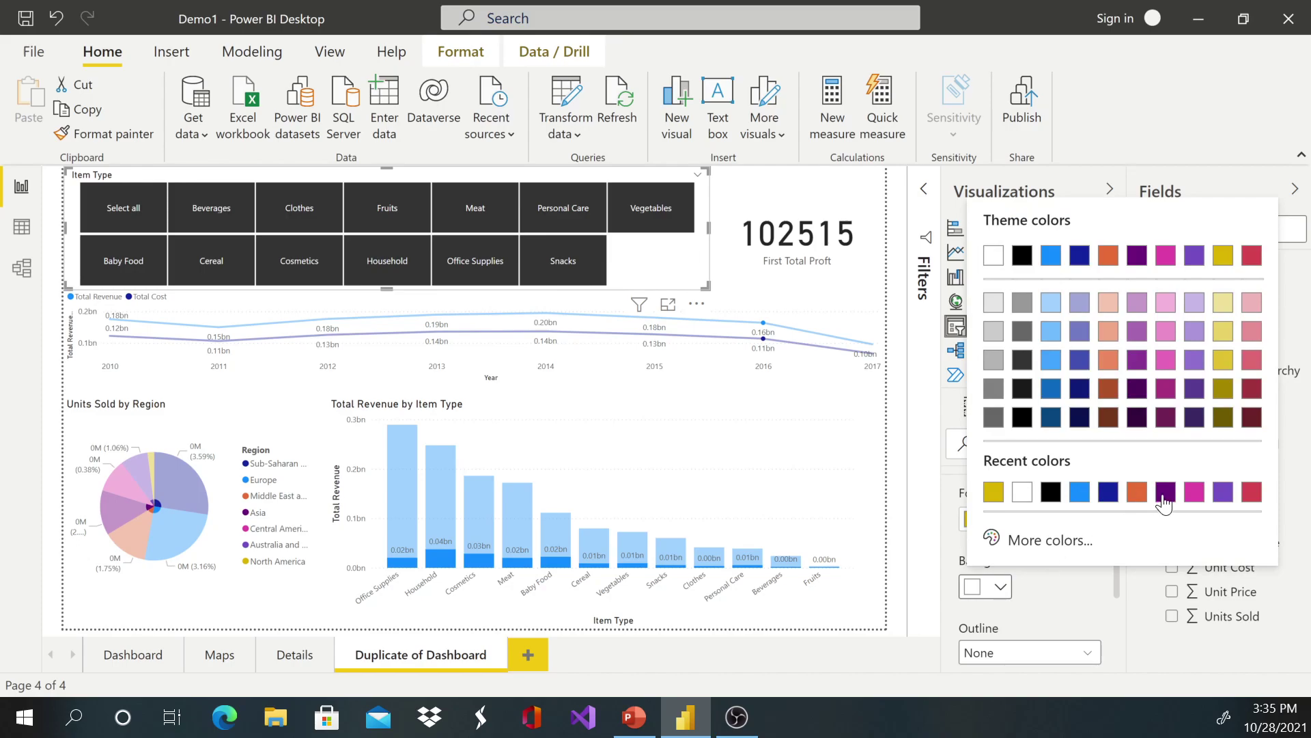
left_click(1194, 492)
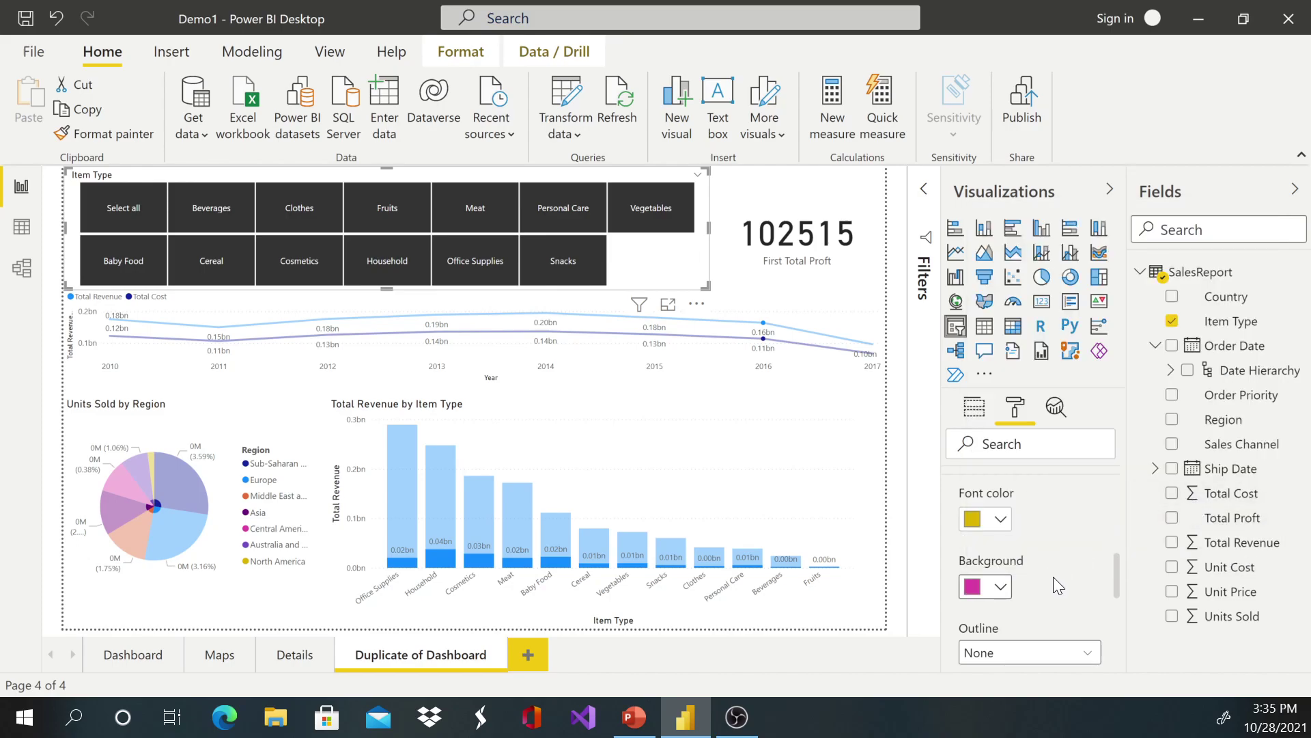
scroll(1091, 605, "down", 2)
left_click(1070, 557)
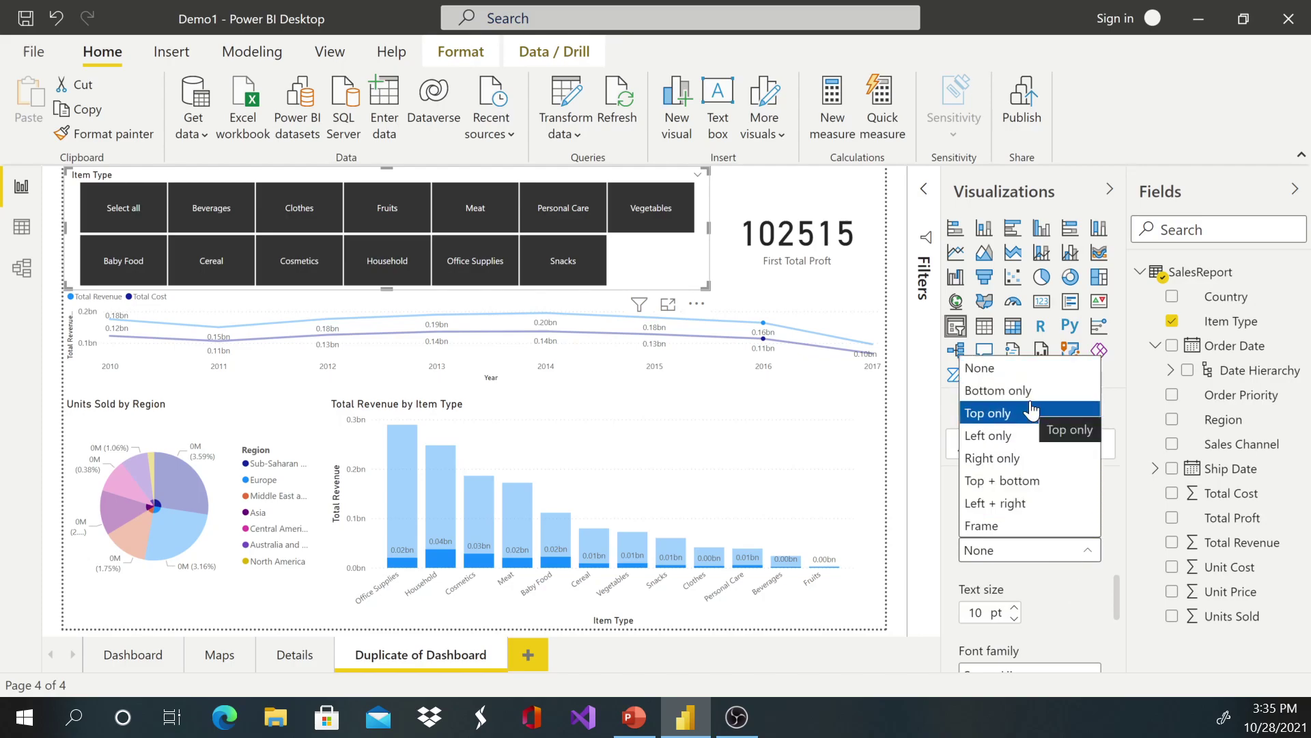
left_click(1066, 609)
scroll(1010, 601, "down", 2)
scroll(1054, 564, "up", 2)
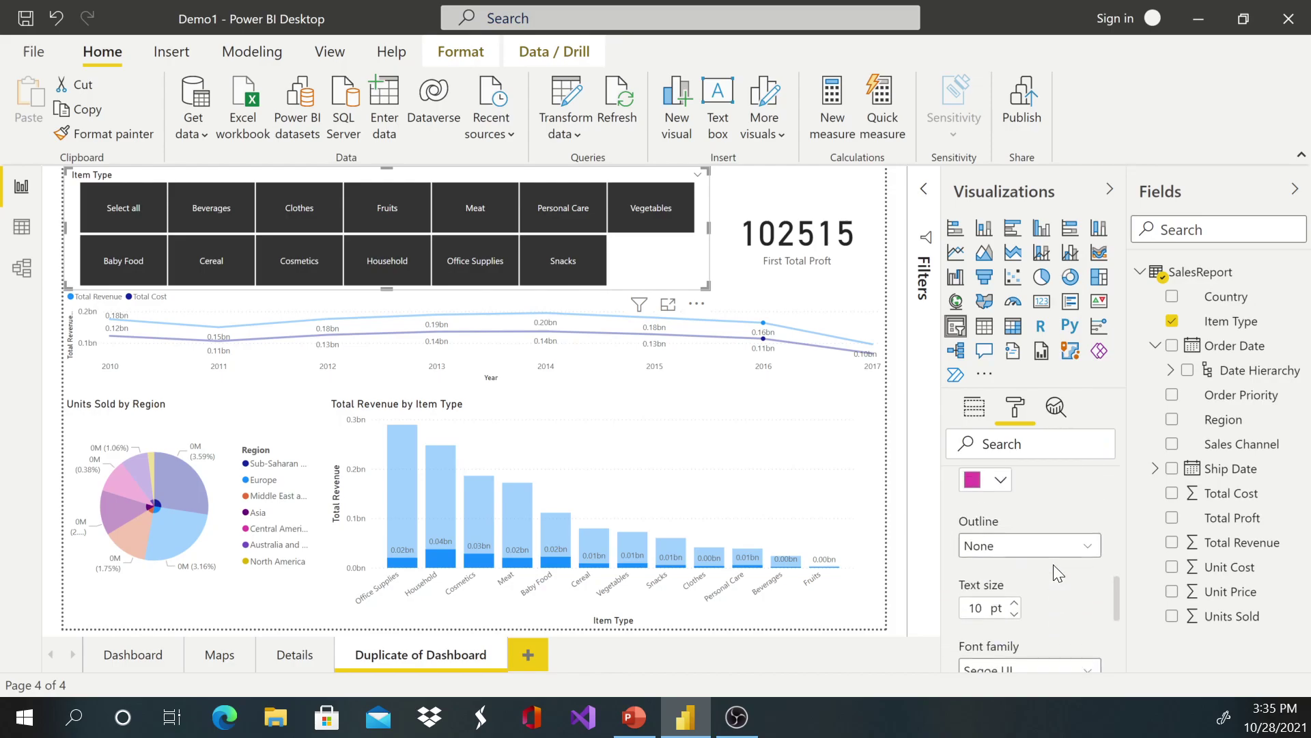
scroll(1057, 522, "up", 1)
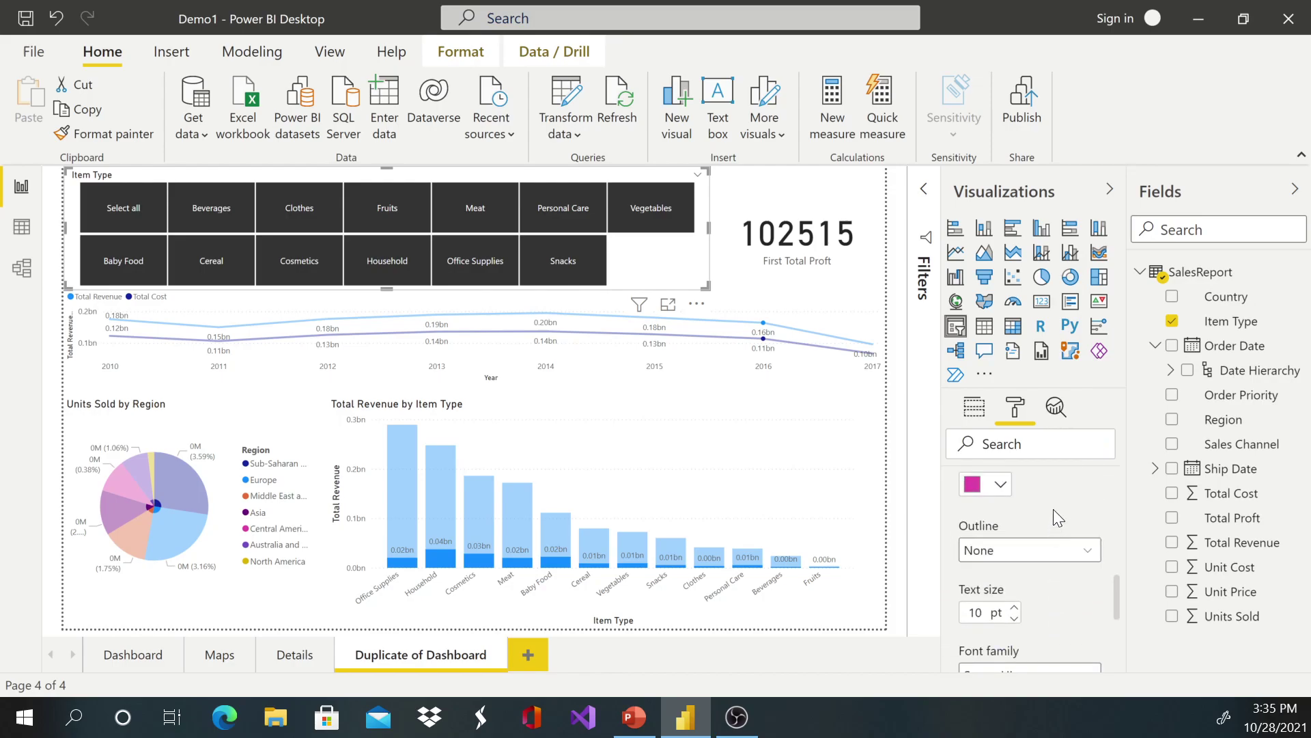
Set the First Total Proft card's data label color to yellow so 102515 shows yellow
left_click(756, 278)
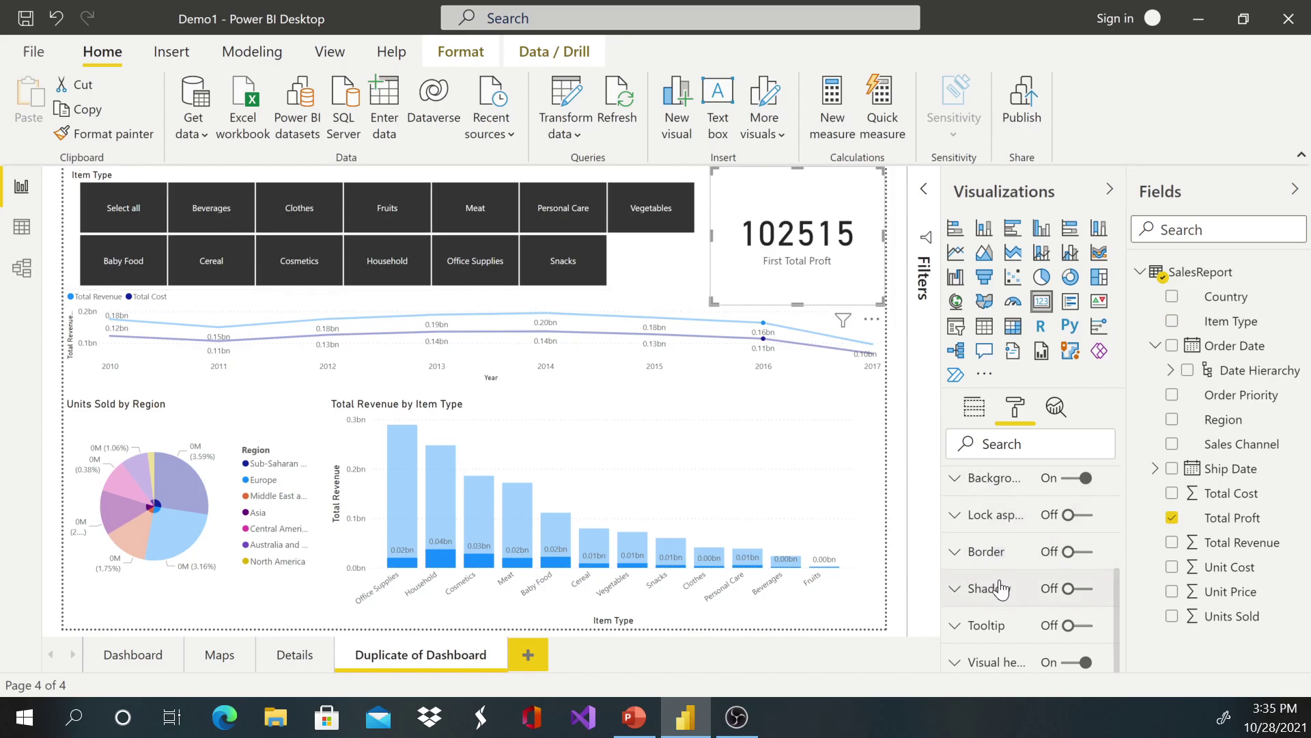
scroll(964, 551, "up", 3)
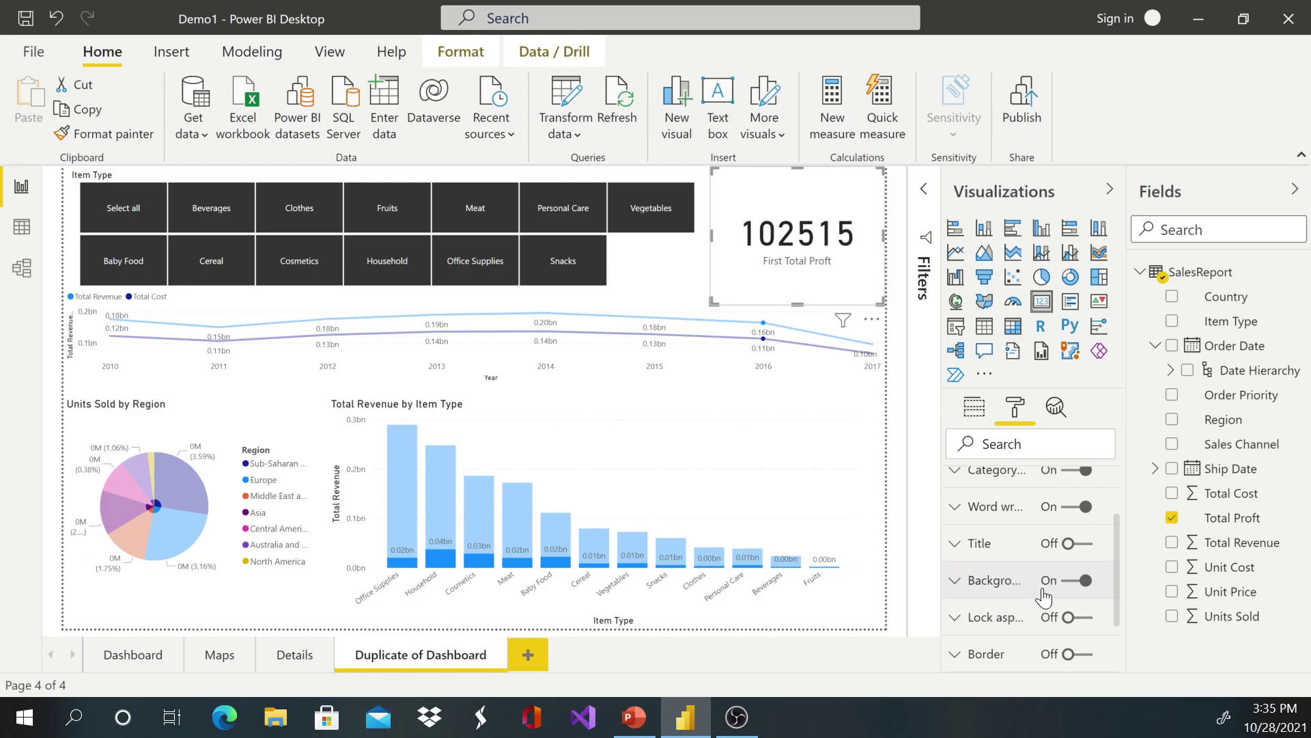
left_click(955, 527)
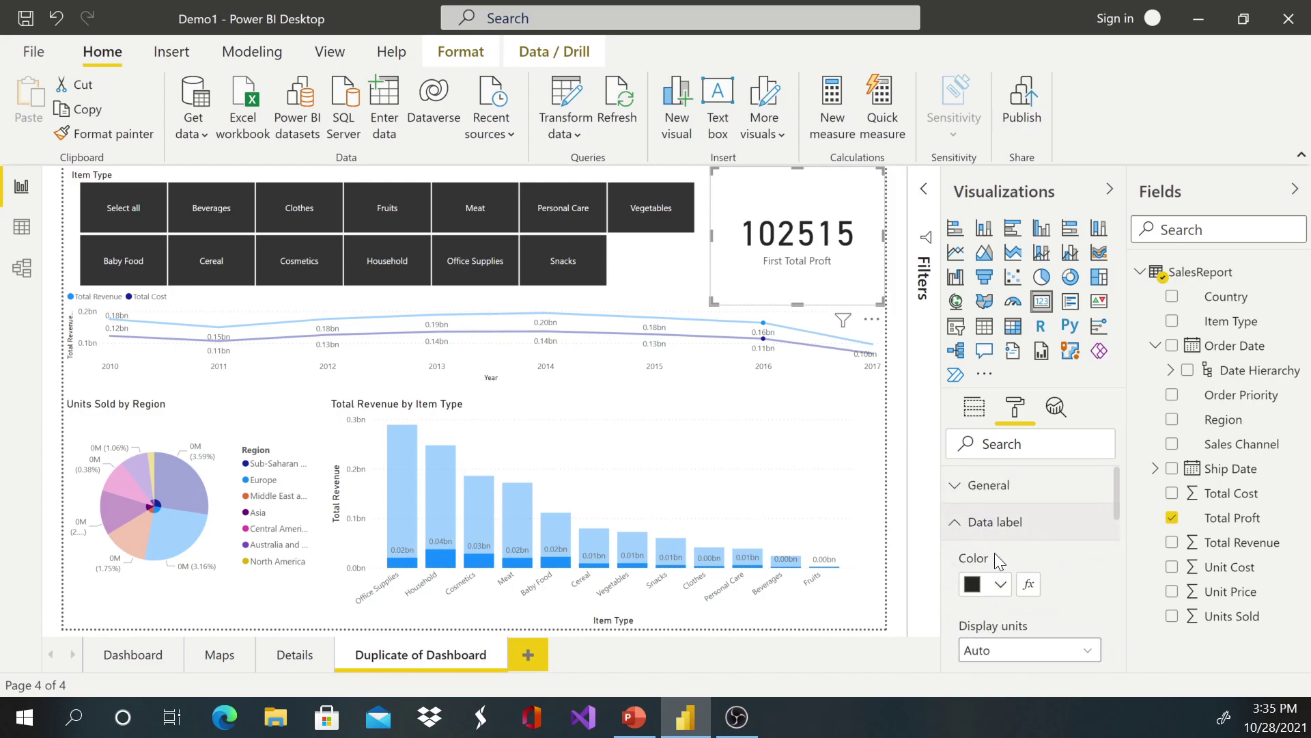
left_click(958, 493)
scroll(961, 504, "down", 1)
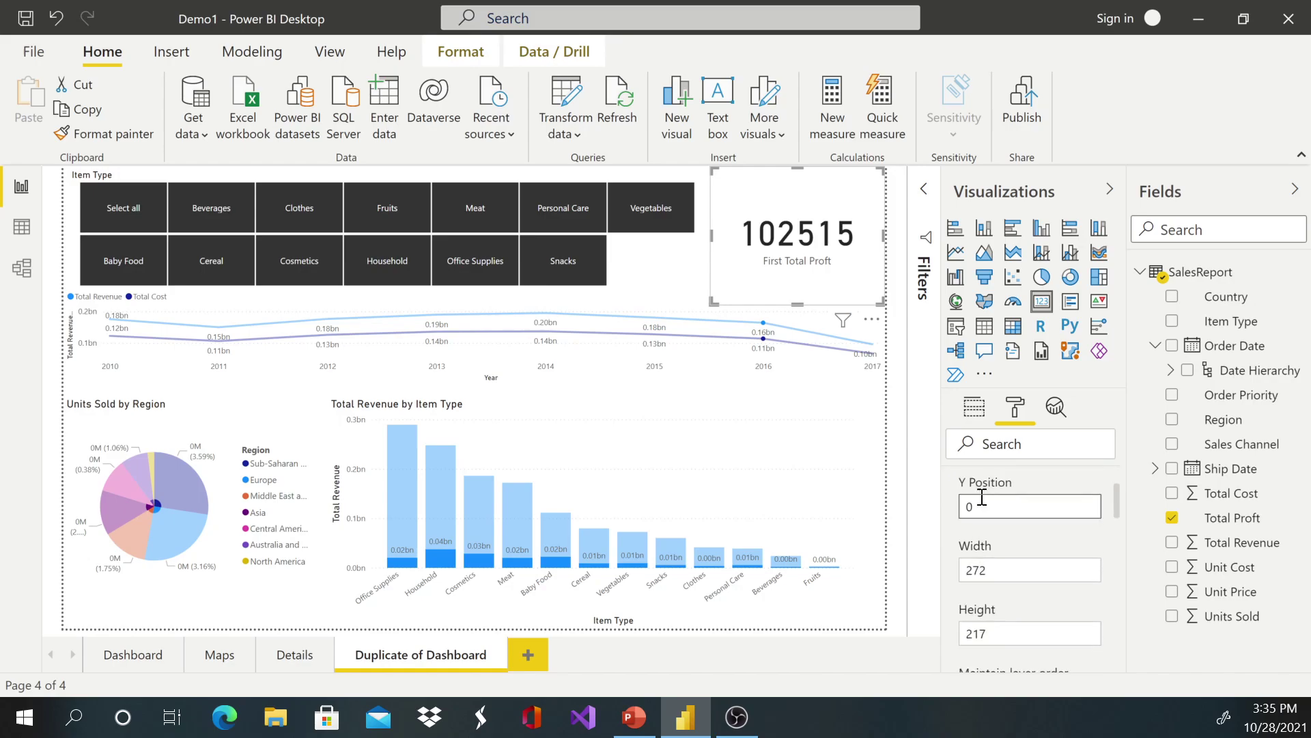
scroll(964, 507, "up", 1)
left_click(963, 497)
left_click(960, 524)
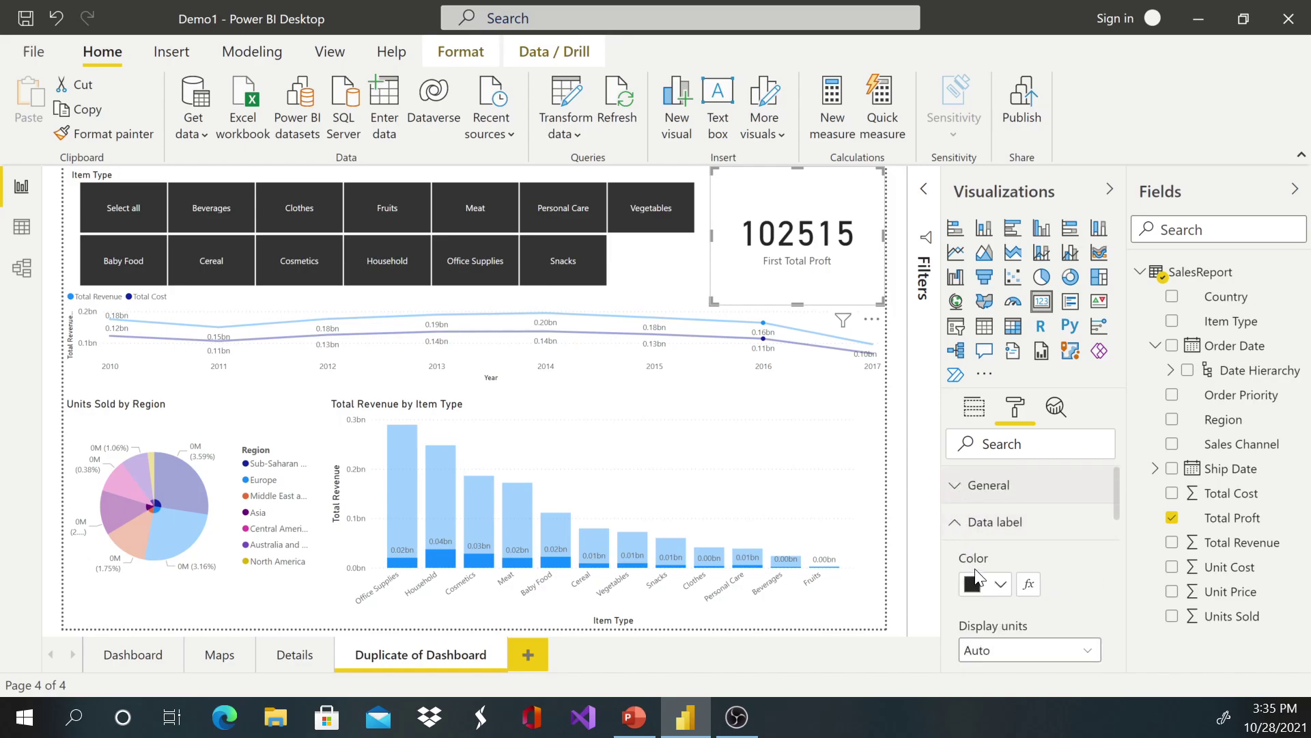
left_click(1001, 584)
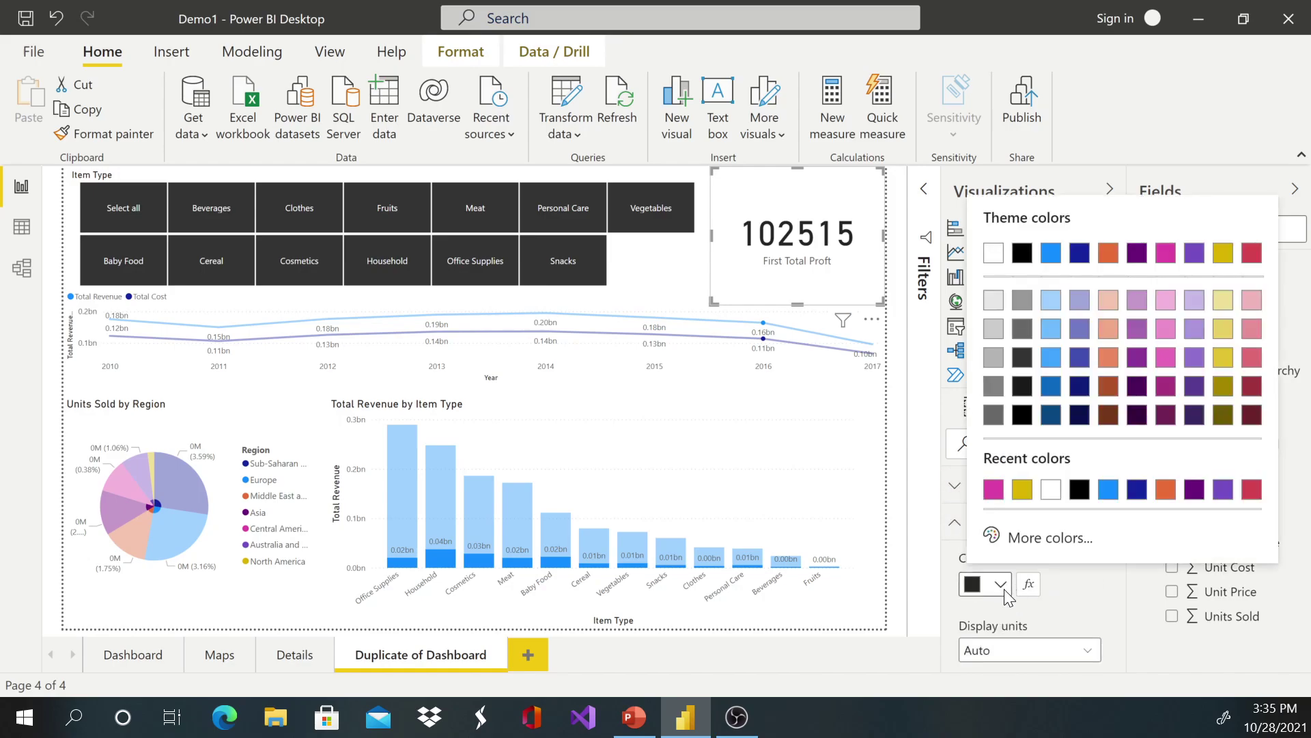
left_click(1022, 489)
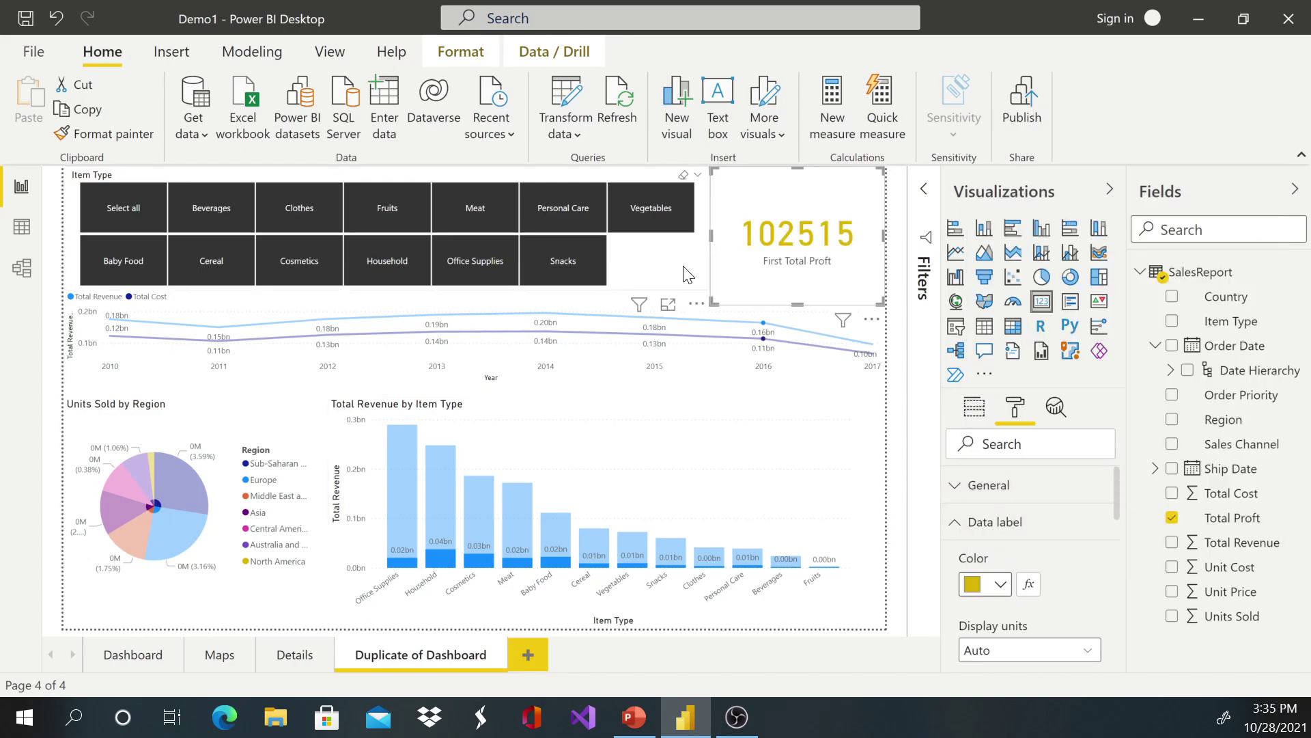
Revert the Item Type slicer's Items formatting to default, restoring dark text on white
left_click(643, 257)
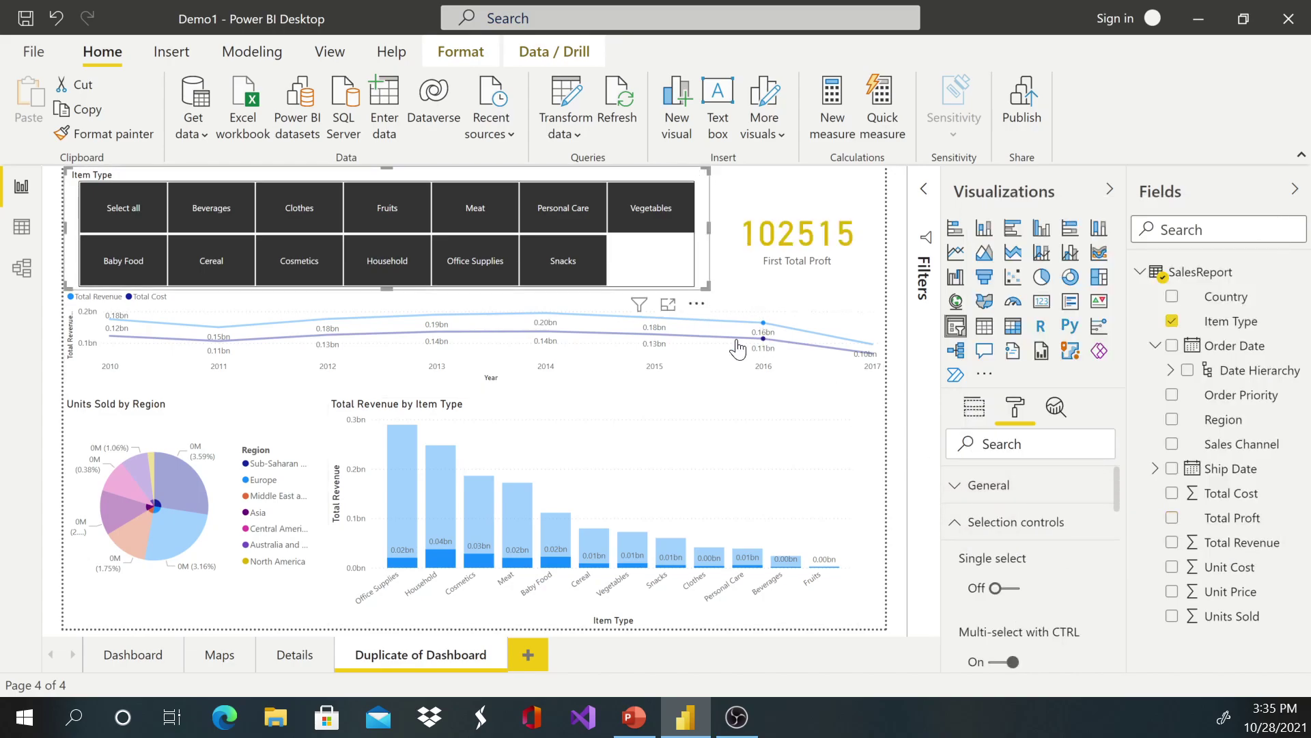
left_click(954, 526)
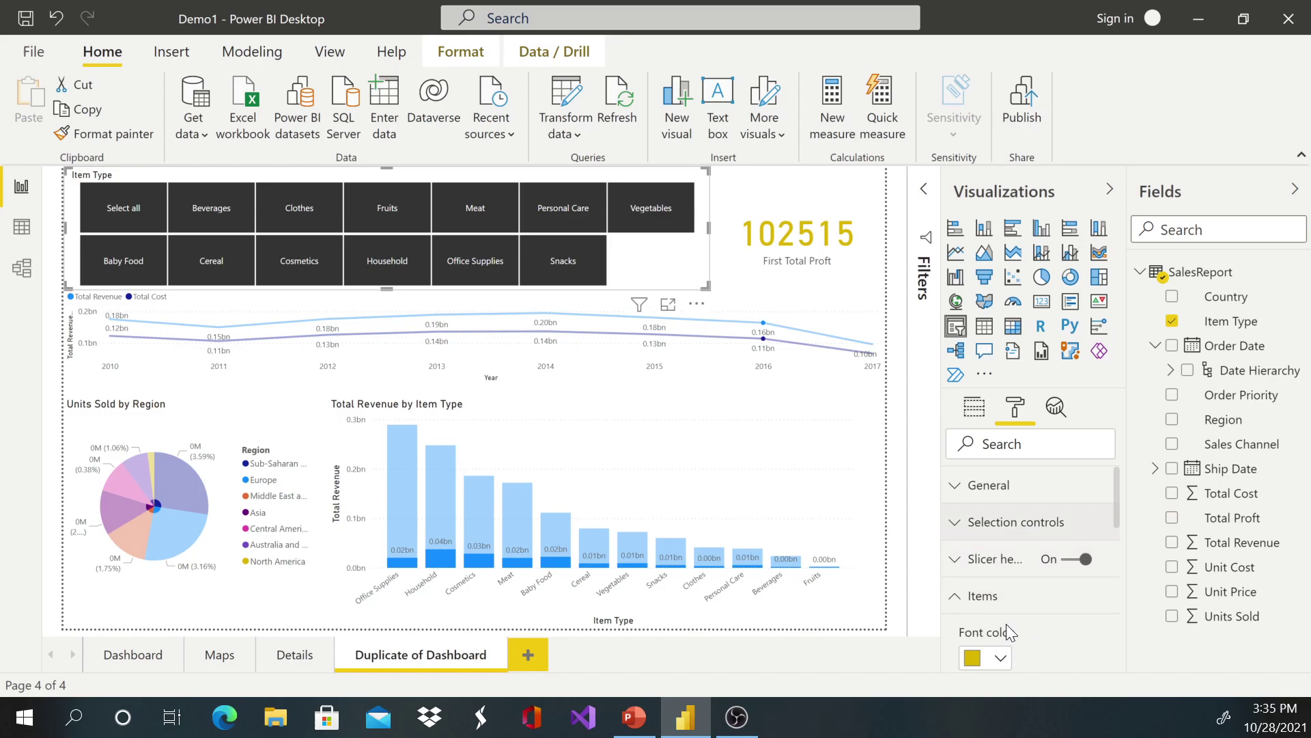
scroll(1070, 653, "down", 3)
scroll(1055, 604, "down", 6)
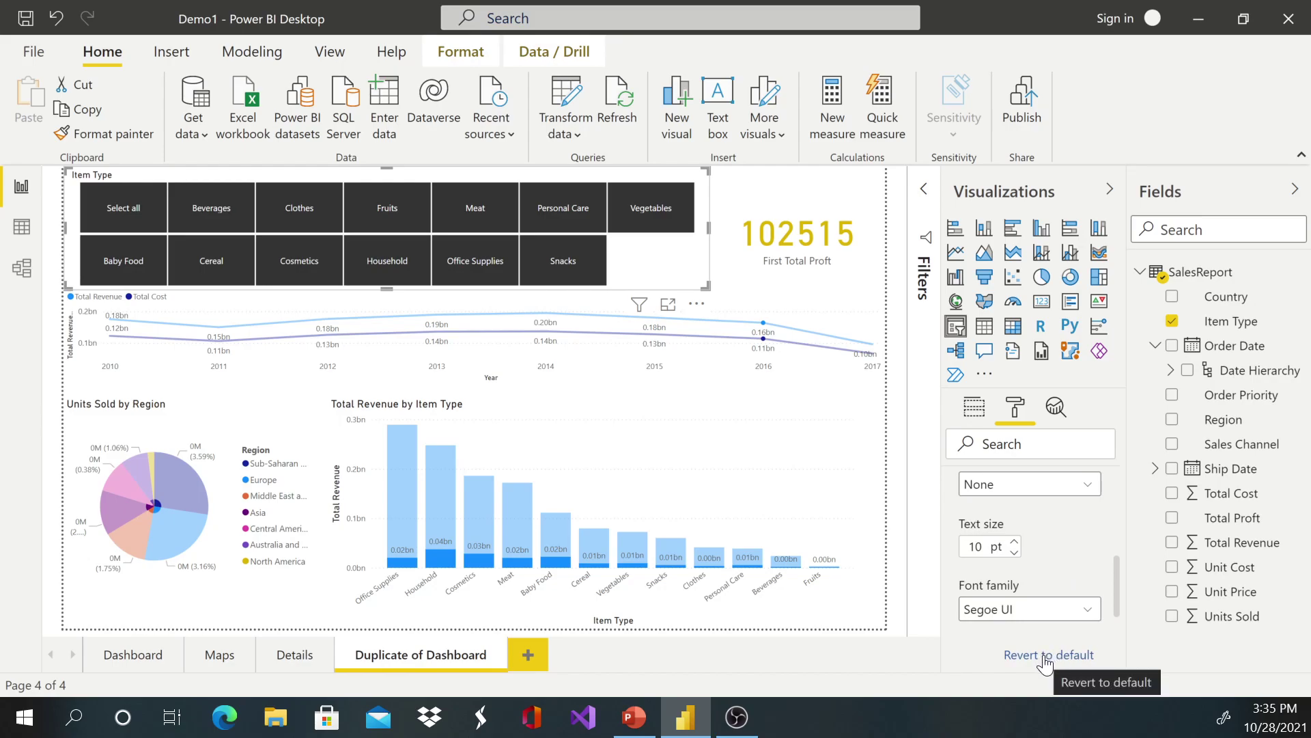
left_click(1046, 657)
Turn off Show "Select all" under Selection controls so the slicer keeps only its twelve item tiles
scroll(1045, 546, "down", 3)
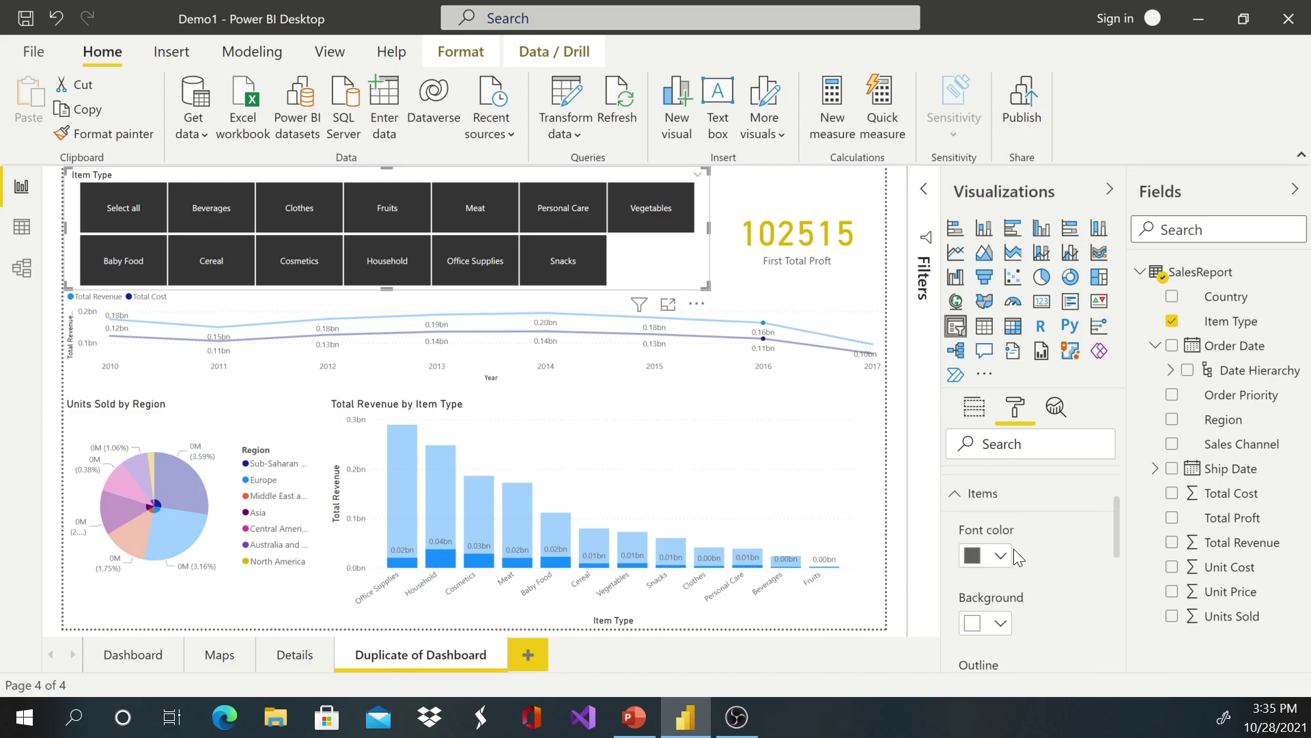
left_click(957, 517)
scroll(963, 519, "up", 2)
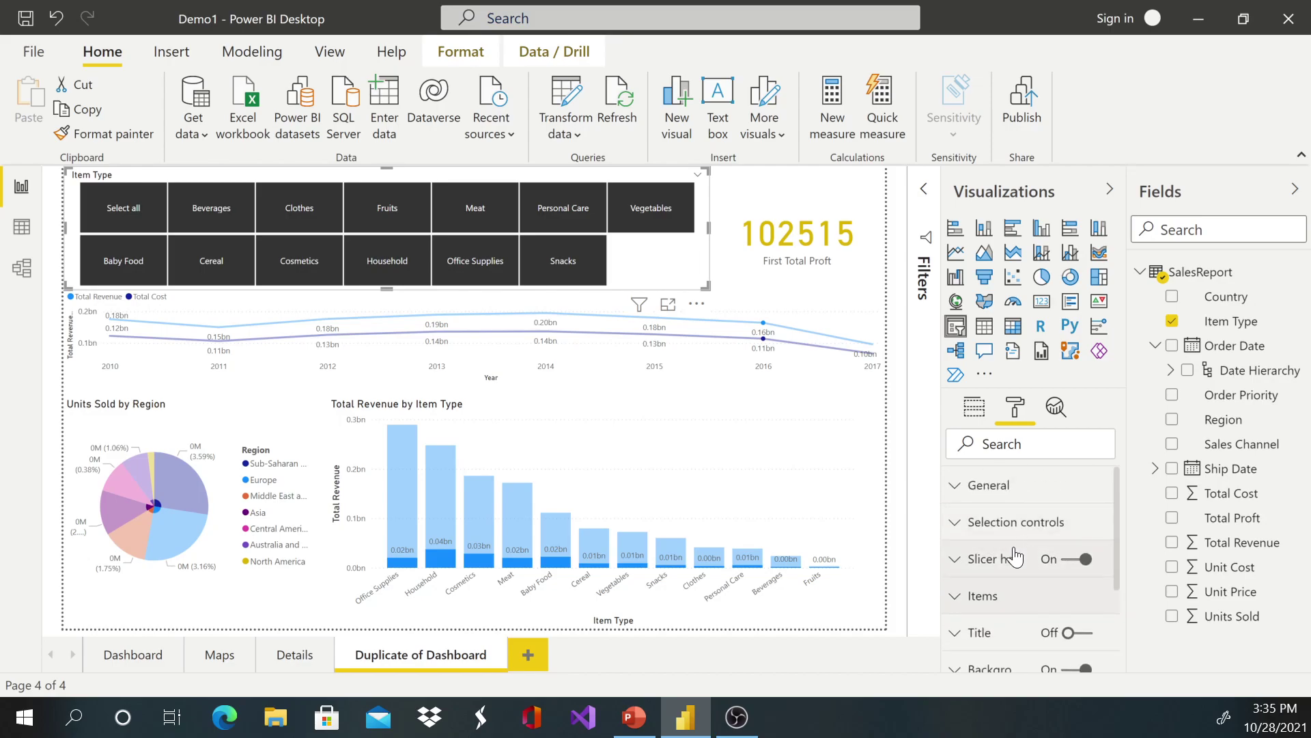
left_click(982, 521)
scroll(1048, 655, "down", 2)
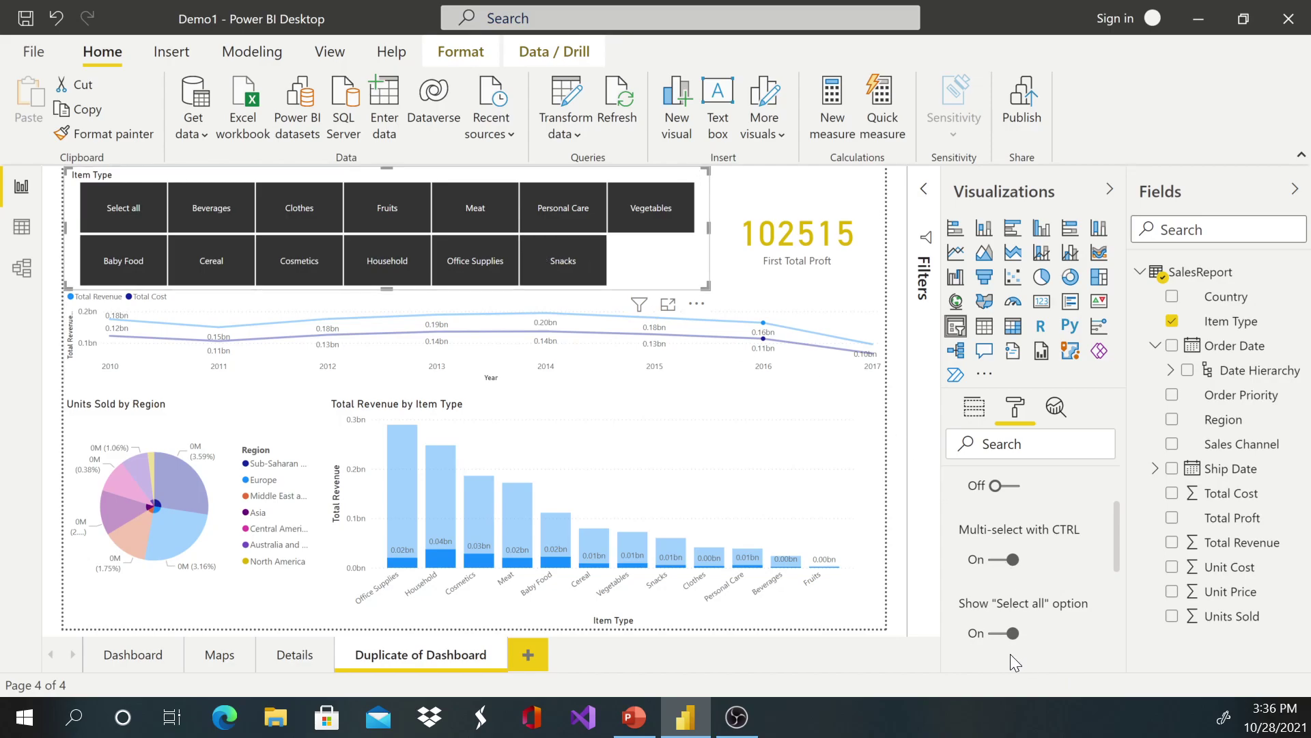
left_click(995, 639)
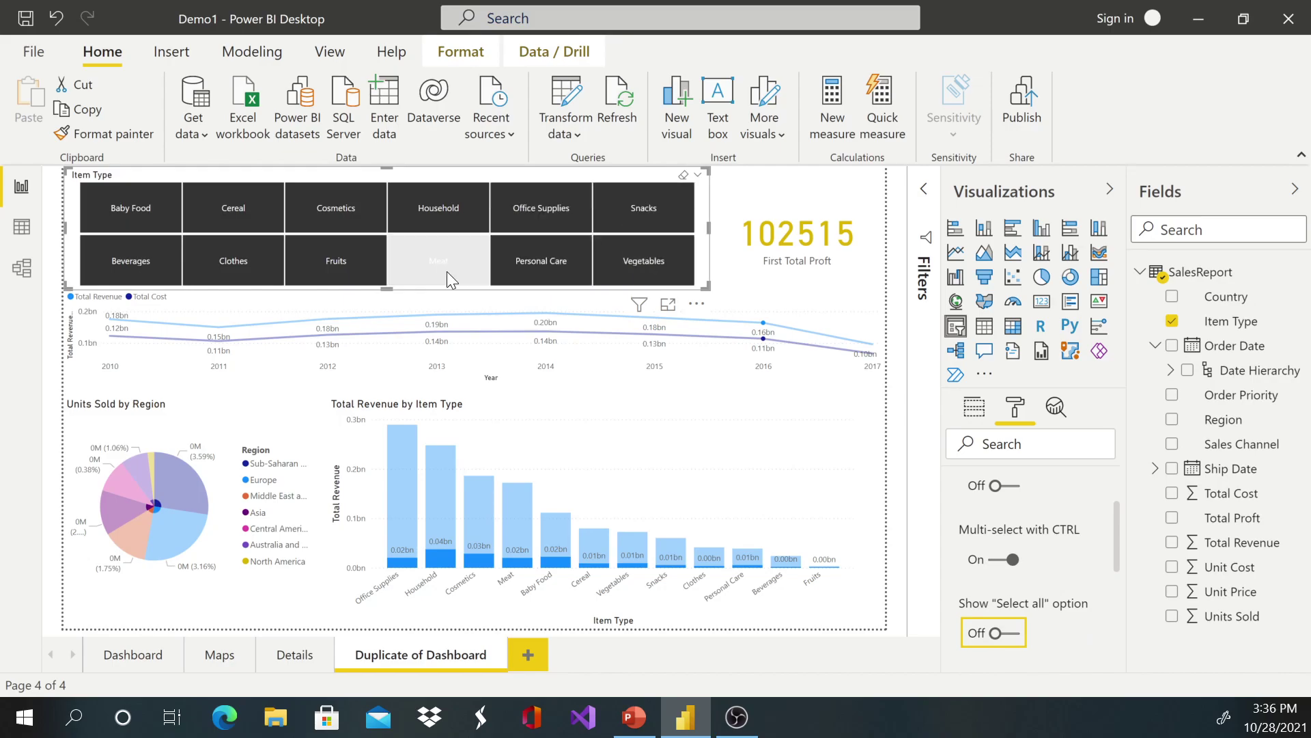
Toggle the Baby Food, Beverages, Clothes, Fruits, Meat, Personal Care, Household and Snacks slicer tiles to filter the visuals
left_click(104, 206)
left_click(116, 265, "ctrl")
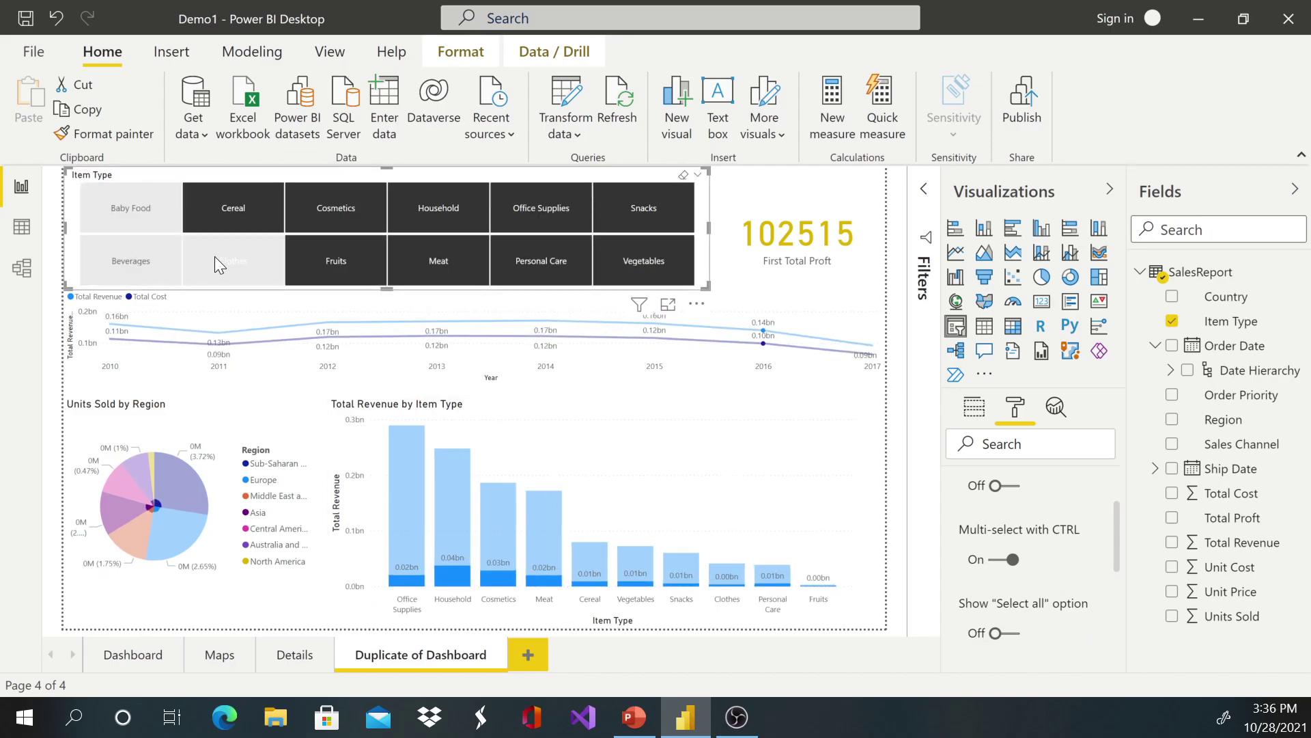
left_click(220, 255, "ctrl")
left_click(300, 255, "ctrl")
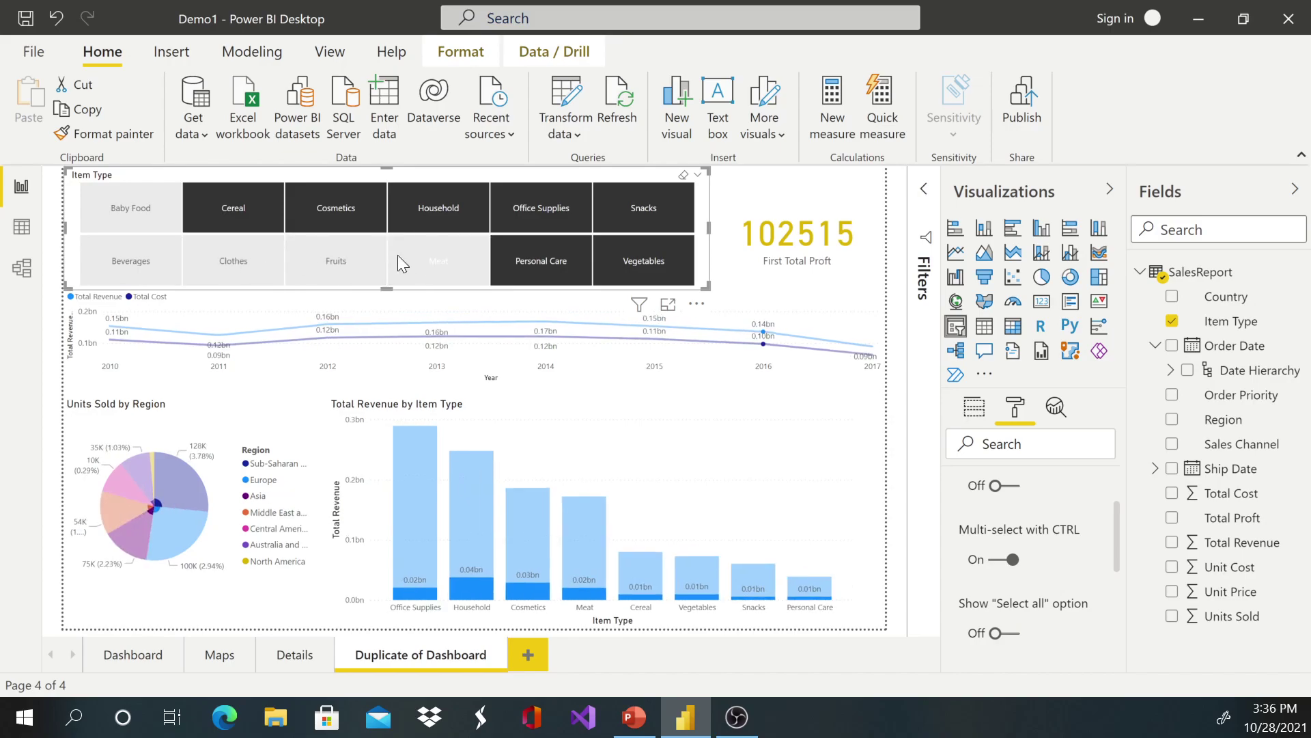
left_click(438, 254, "ctrl")
left_click(538, 257, "ctrl")
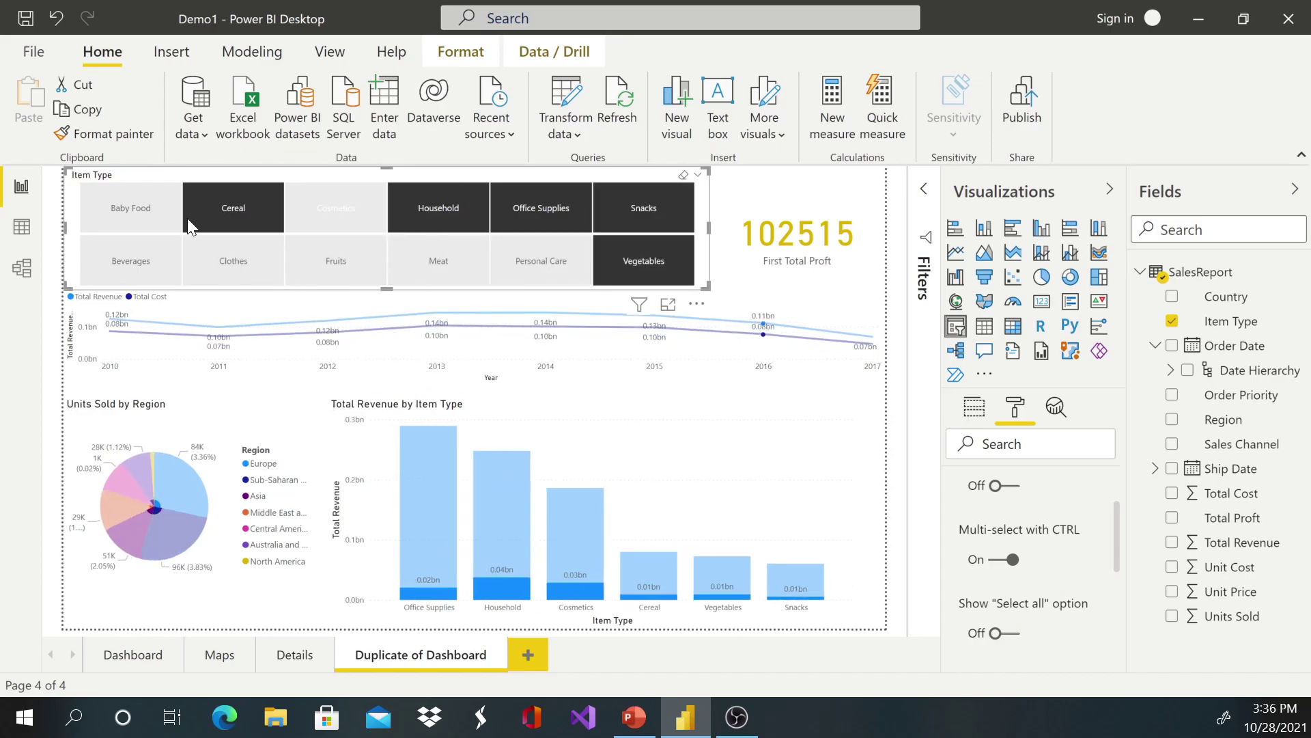
left_click(481, 230, "ctrl")
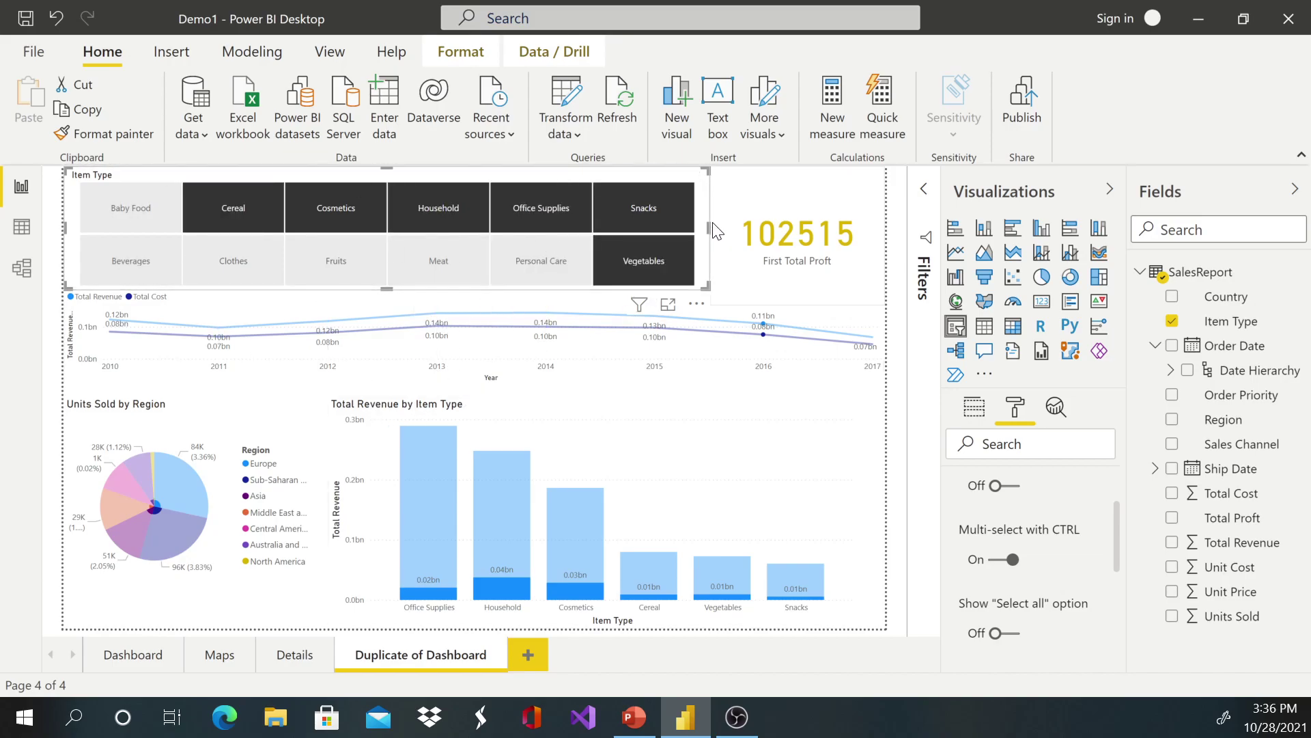
left_click(662, 224, "ctrl")
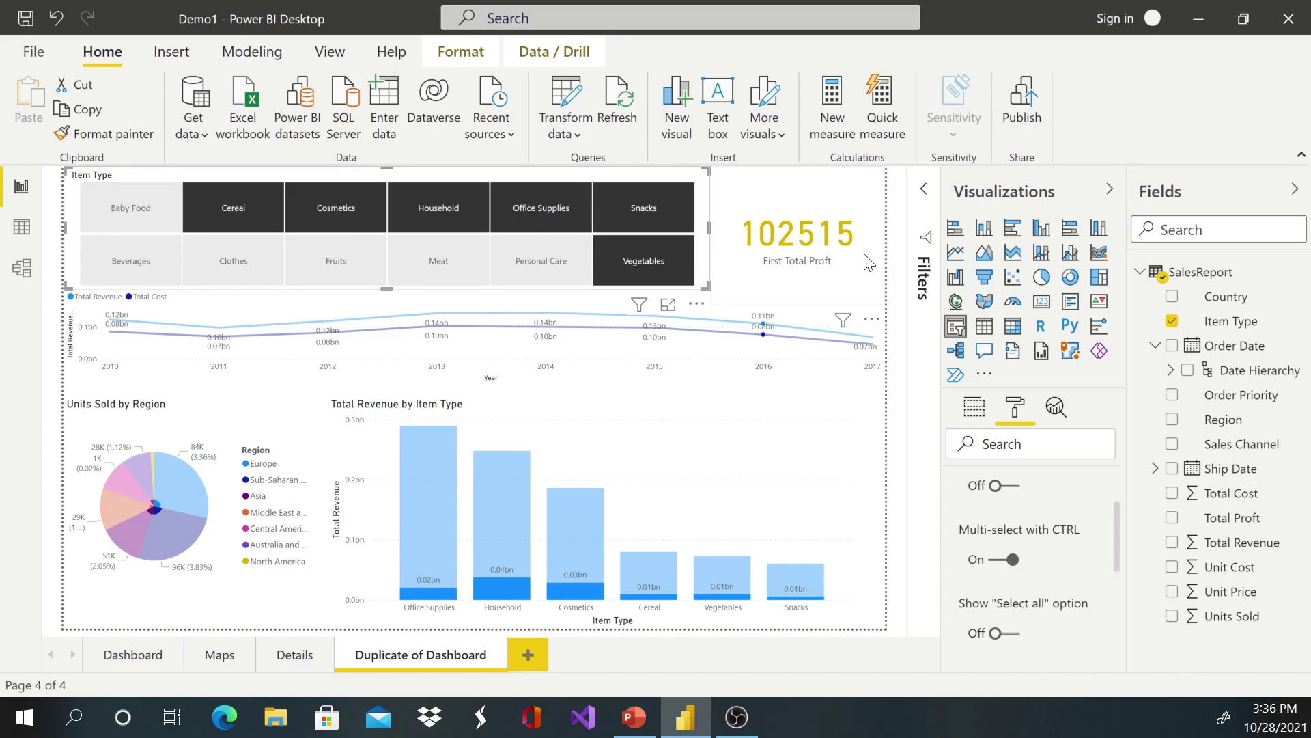
Show and hide the Filters pane, then expand the slicer's Background formatting card
left_click(927, 194)
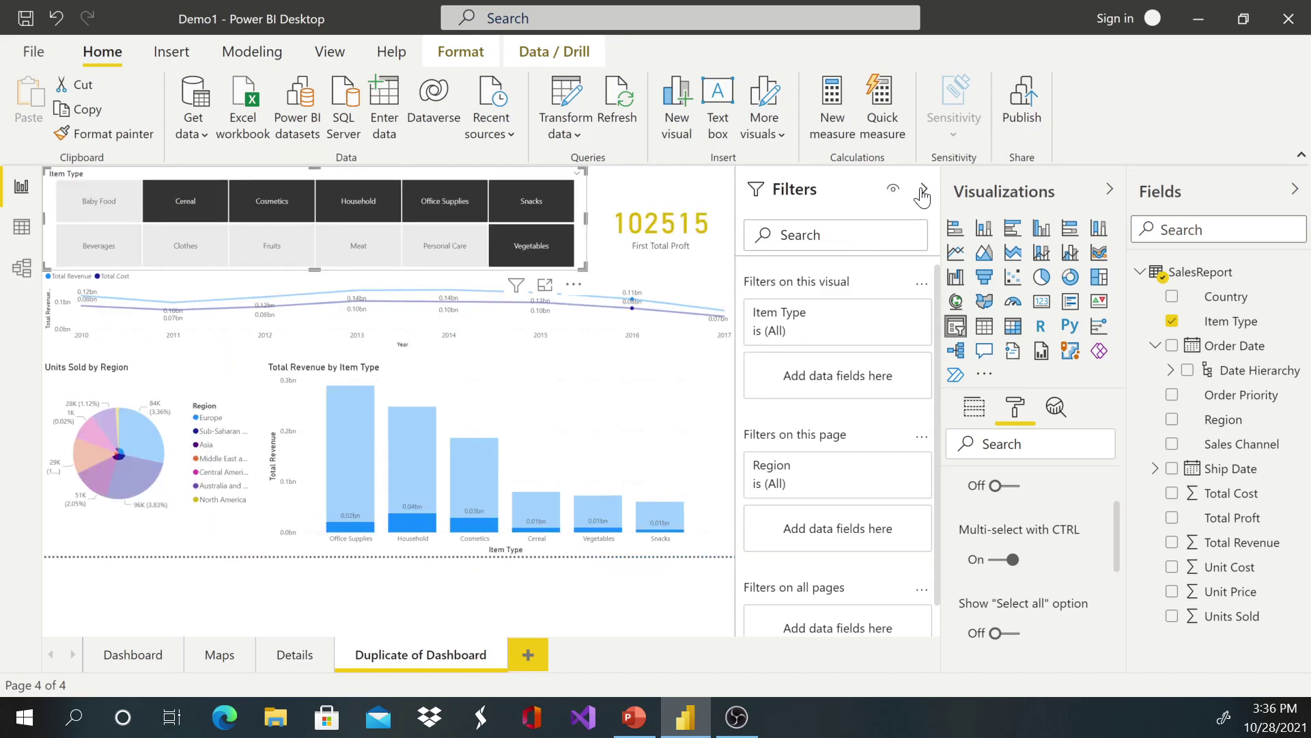
left_click(927, 193)
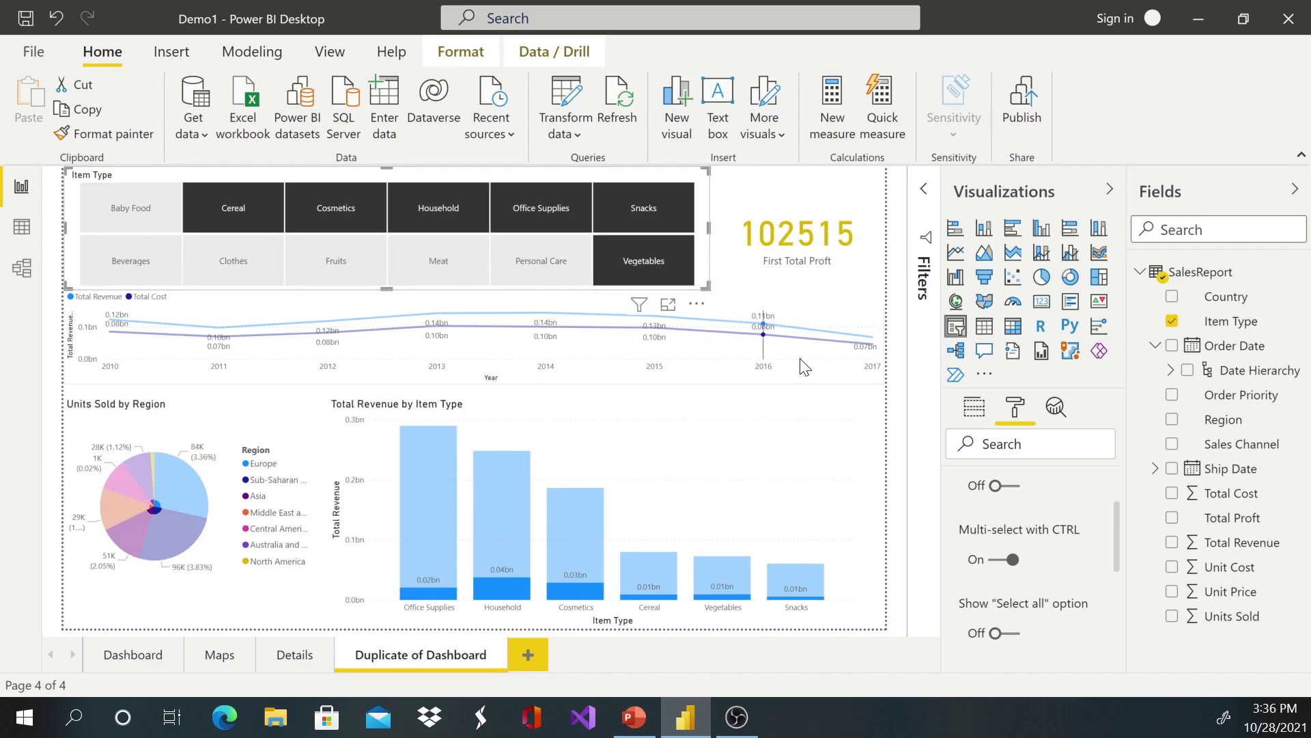
scroll(1091, 557, "down", 5)
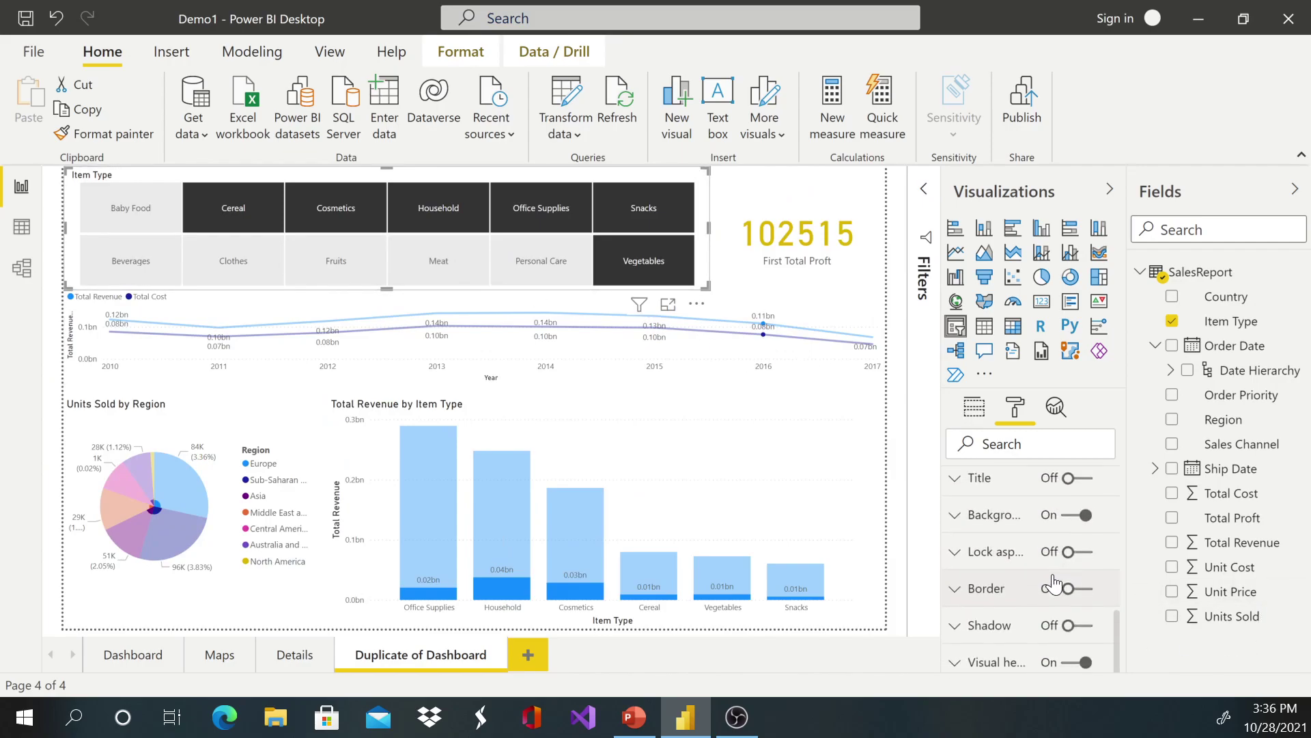
left_click(957, 517)
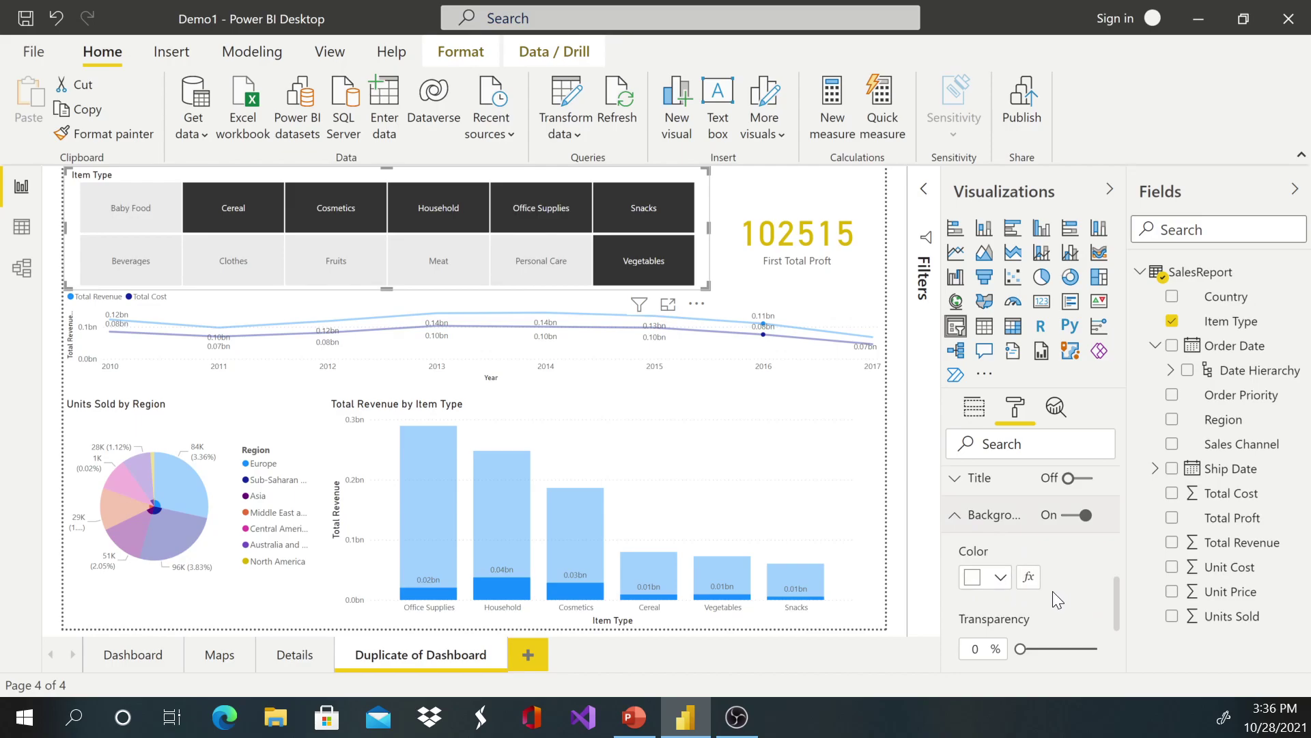
scroll(1071, 608, "down", 3)
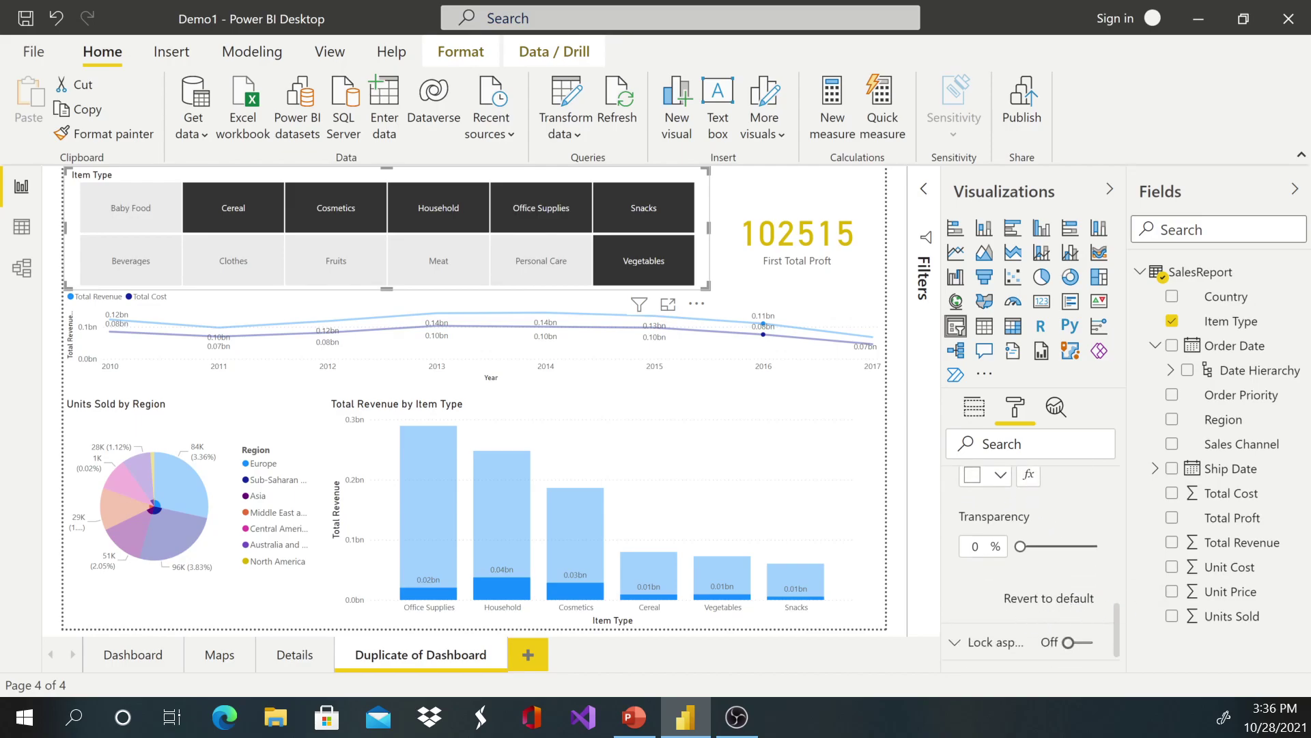
Clear the selected tiles, then test filtering with Cereal, Cosmetics, Household, Meat and Fruits
left_click(429, 232)
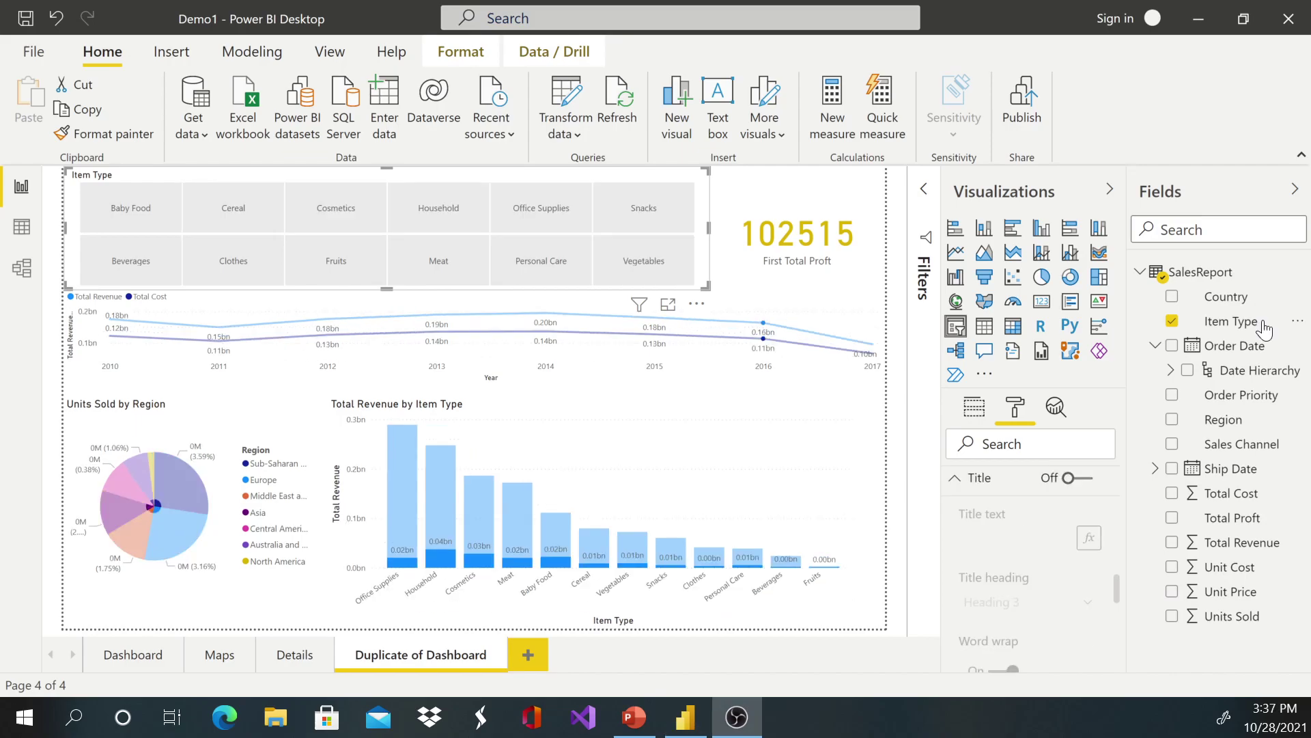
left_click(222, 211)
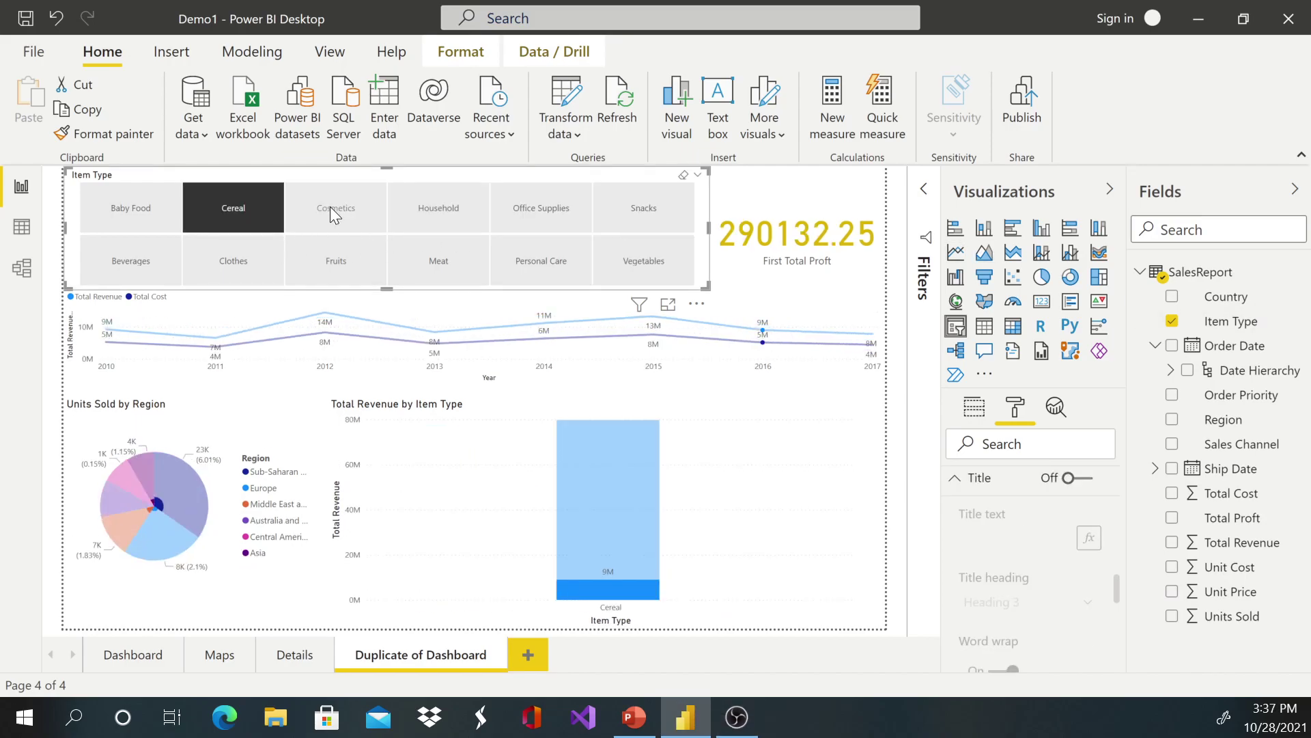
left_click(341, 206)
left_click(448, 216)
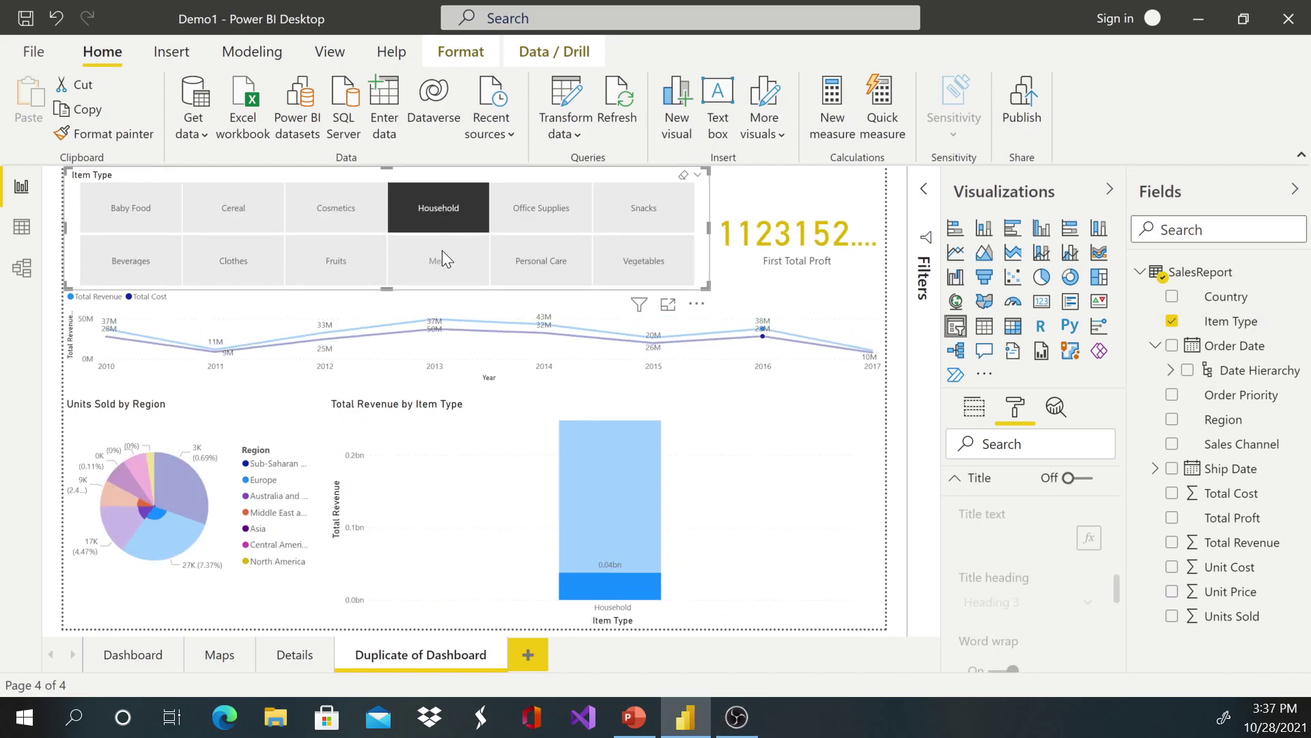
left_click(442, 250, "ctrl")
left_click(336, 248)
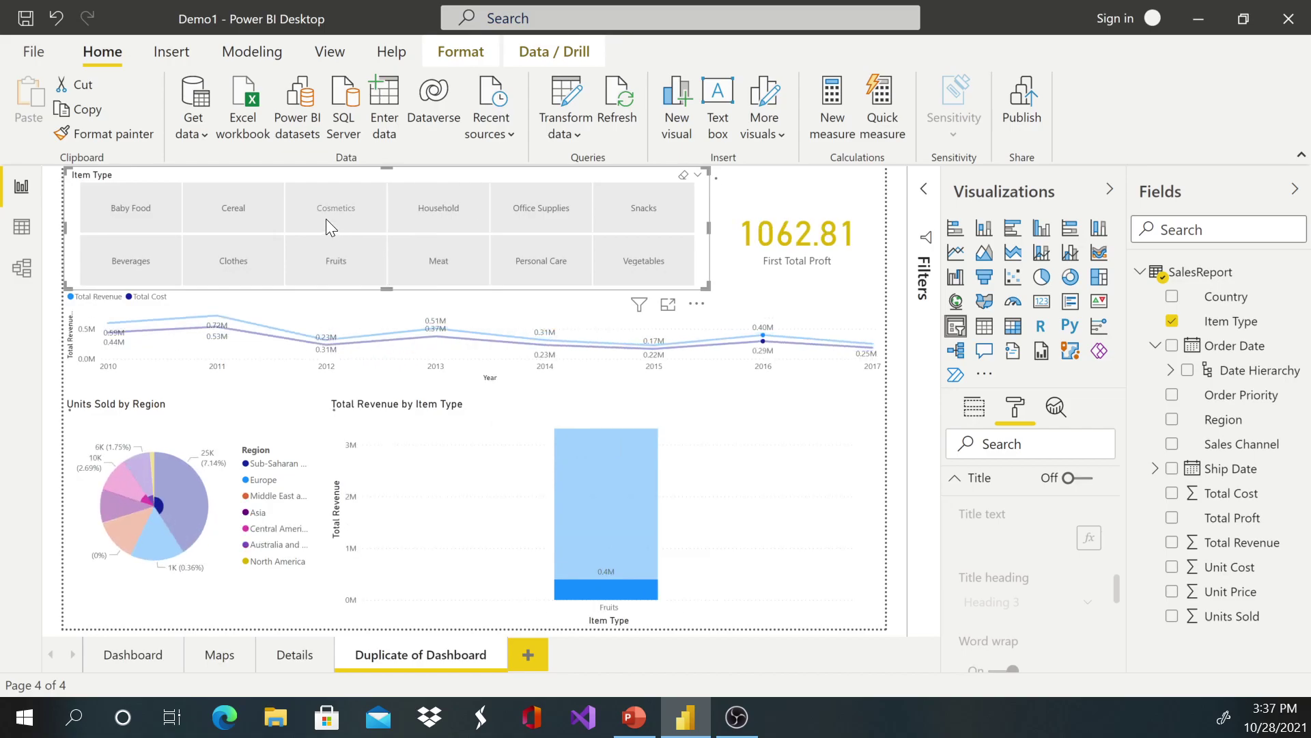
Select Cosmetics with Fruits, deselect both, and clear the slicer selections
left_click(326, 219)
left_click(331, 251, "ctrl")
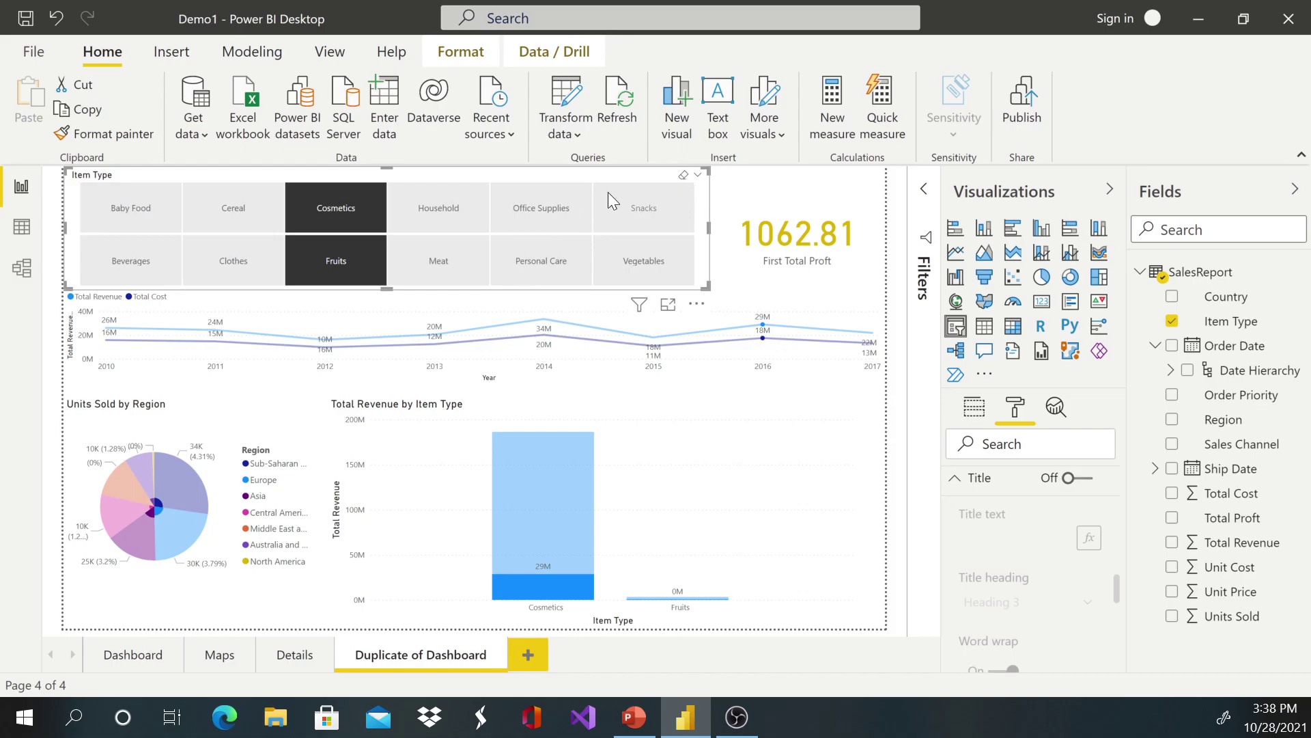
left_click(358, 212, "ctrl")
left_click(336, 261)
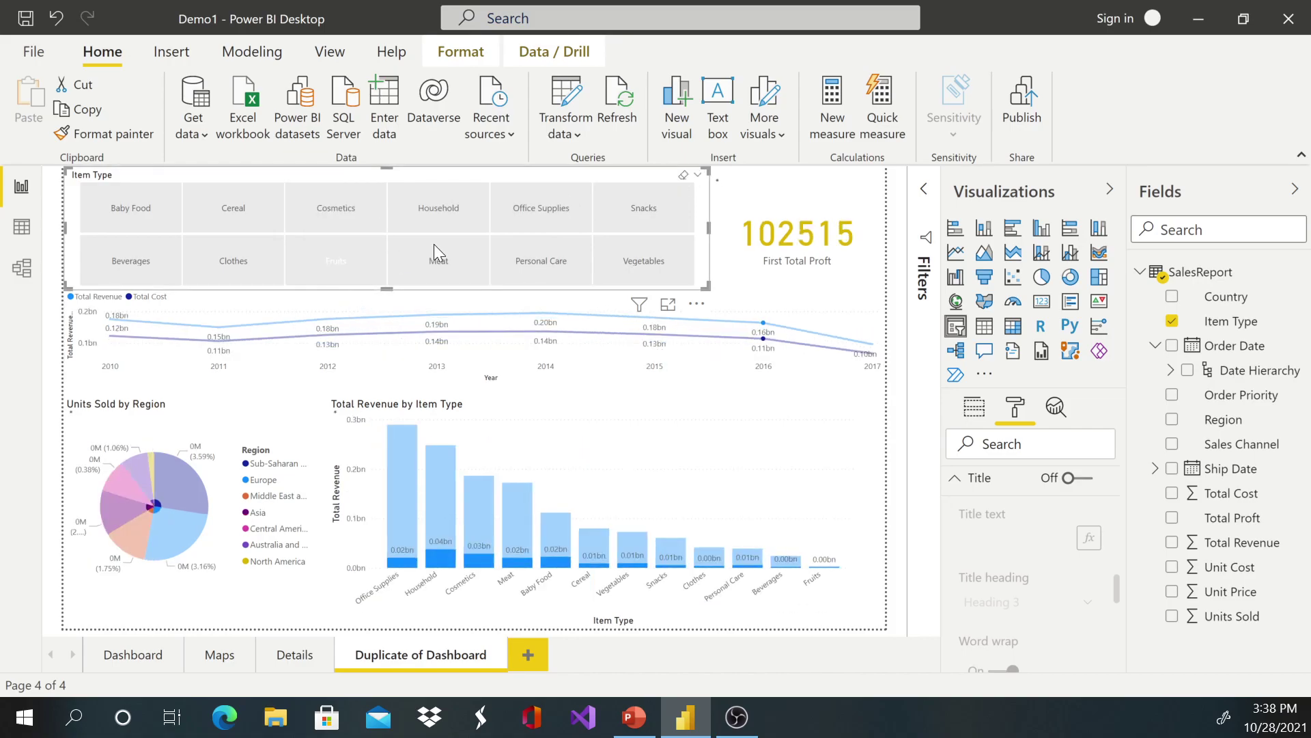
left_click(683, 183)
In Format > Items, set the slicer tile font colour to navy #12239E
scroll(1064, 504, "up", 2)
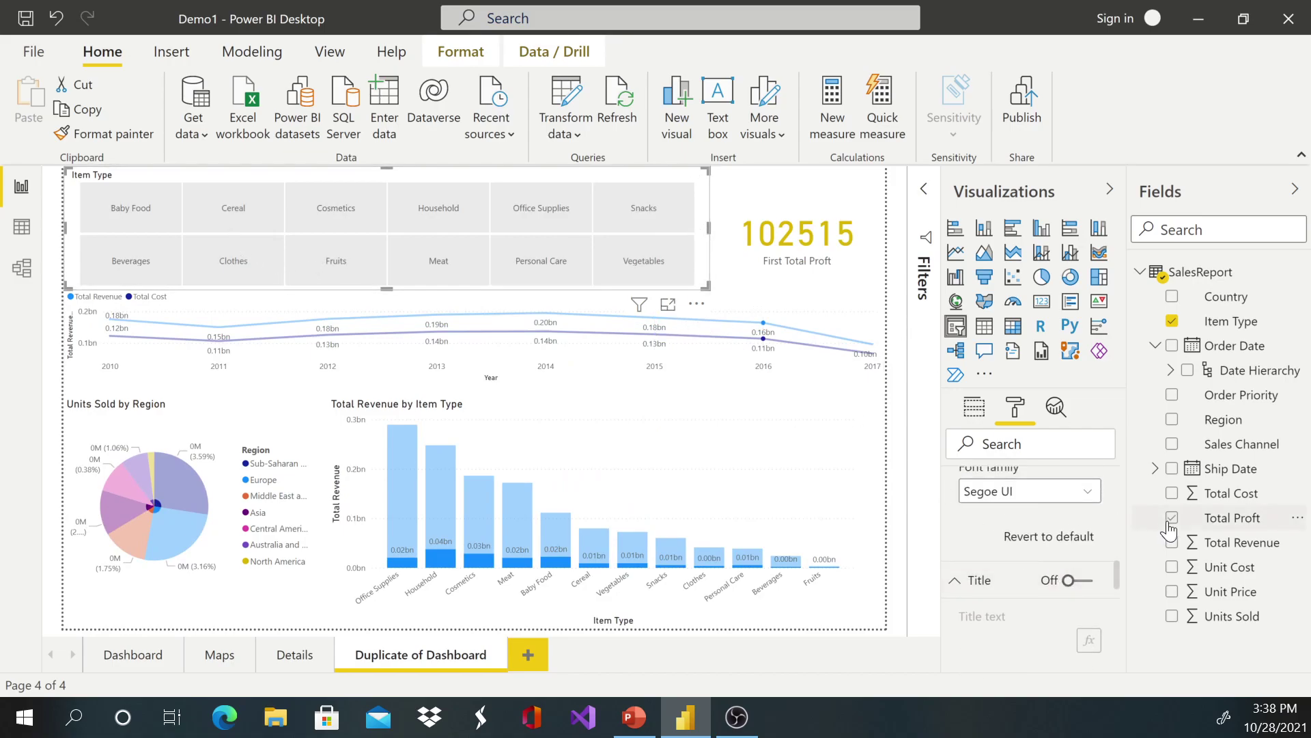
scroll(1022, 544, "up", 2)
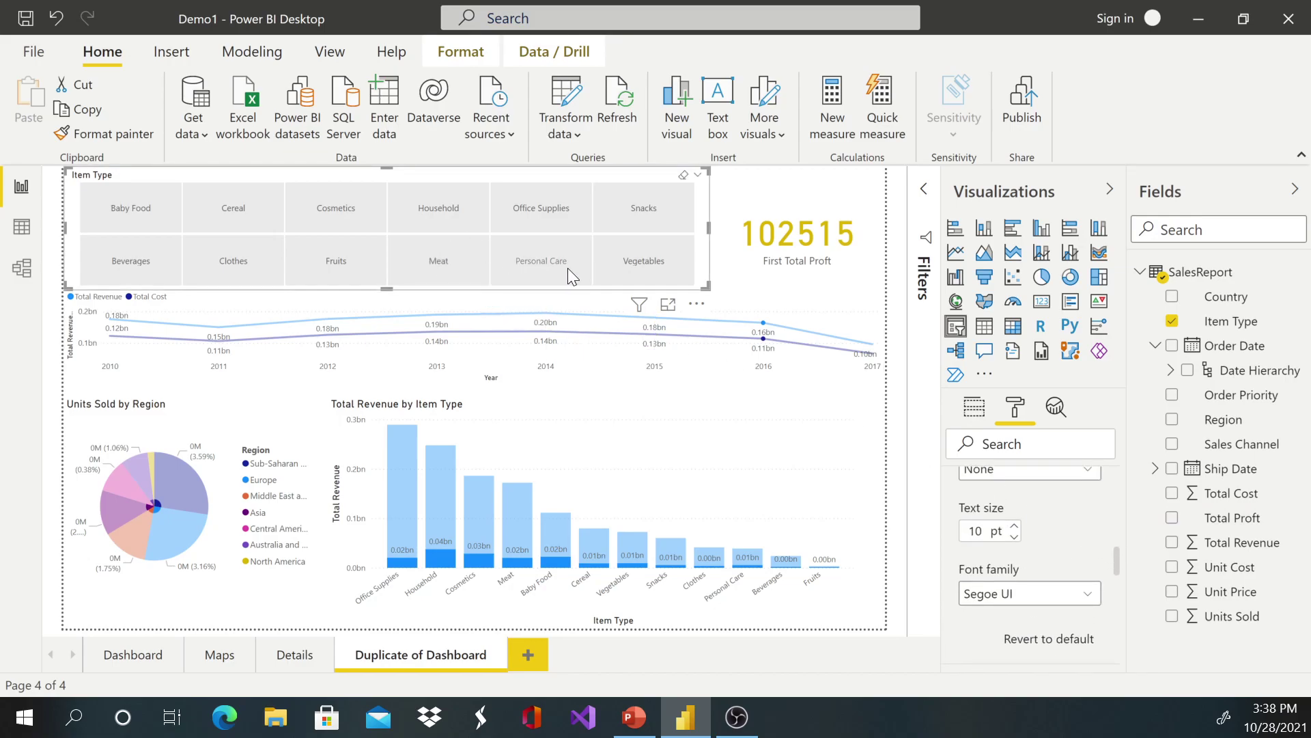
scroll(1067, 509, "down", 2)
left_click(1065, 541)
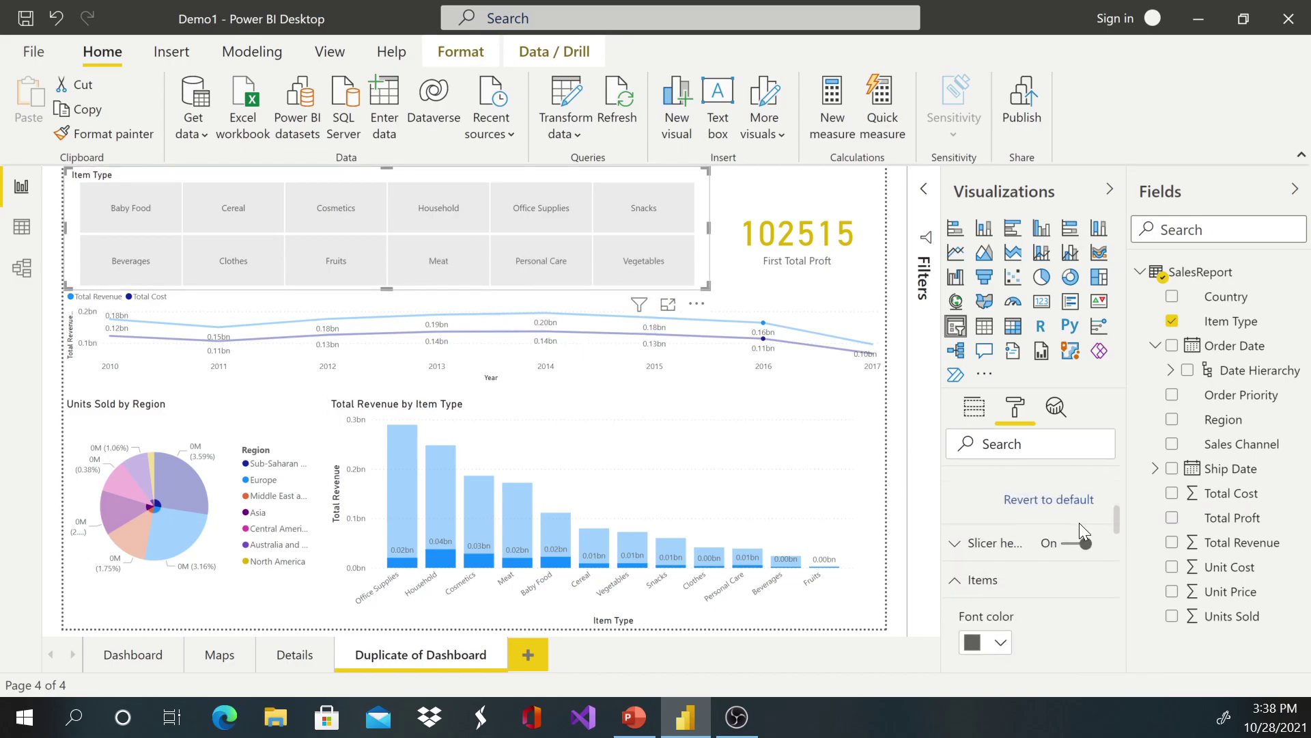
left_click(1004, 586)
left_click(1004, 587)
scroll(1056, 587, "down", 2)
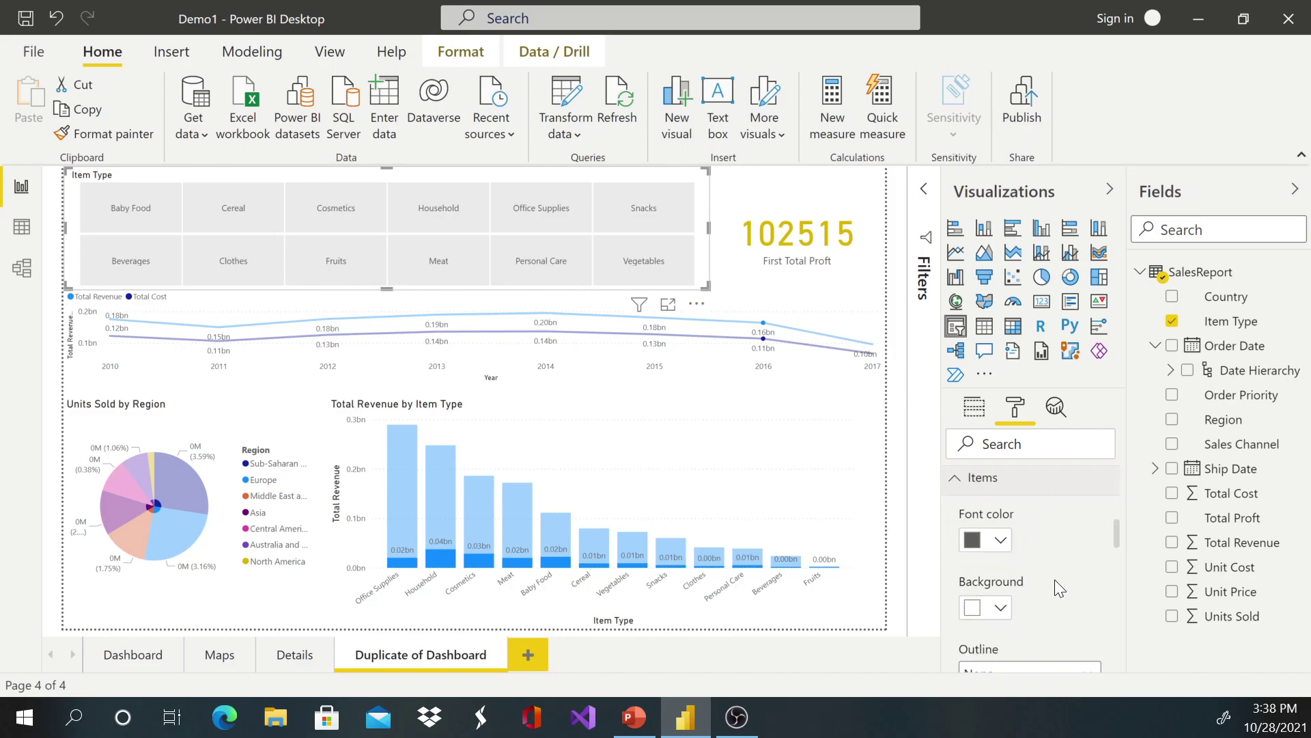
left_click(1002, 540)
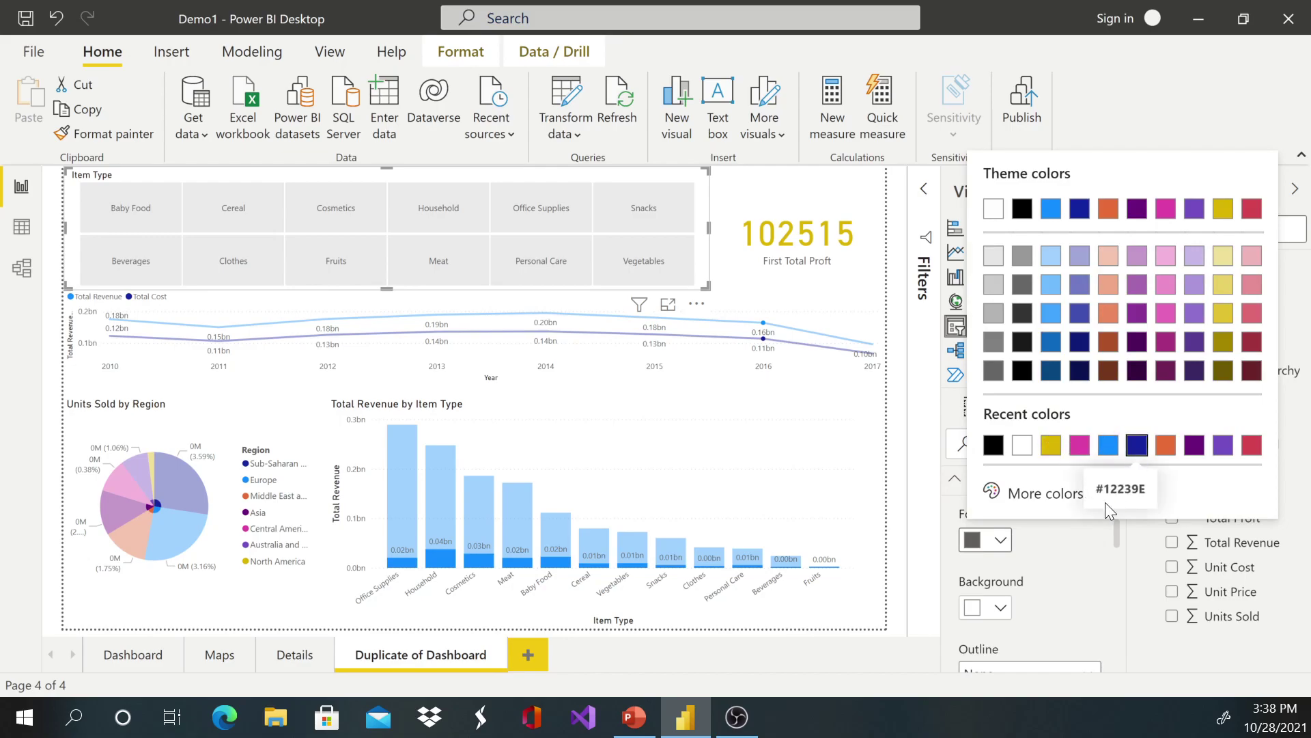
left_click(1136, 447)
Give the tiles a yellow background and keep the outline set to None
left_click(1001, 608)
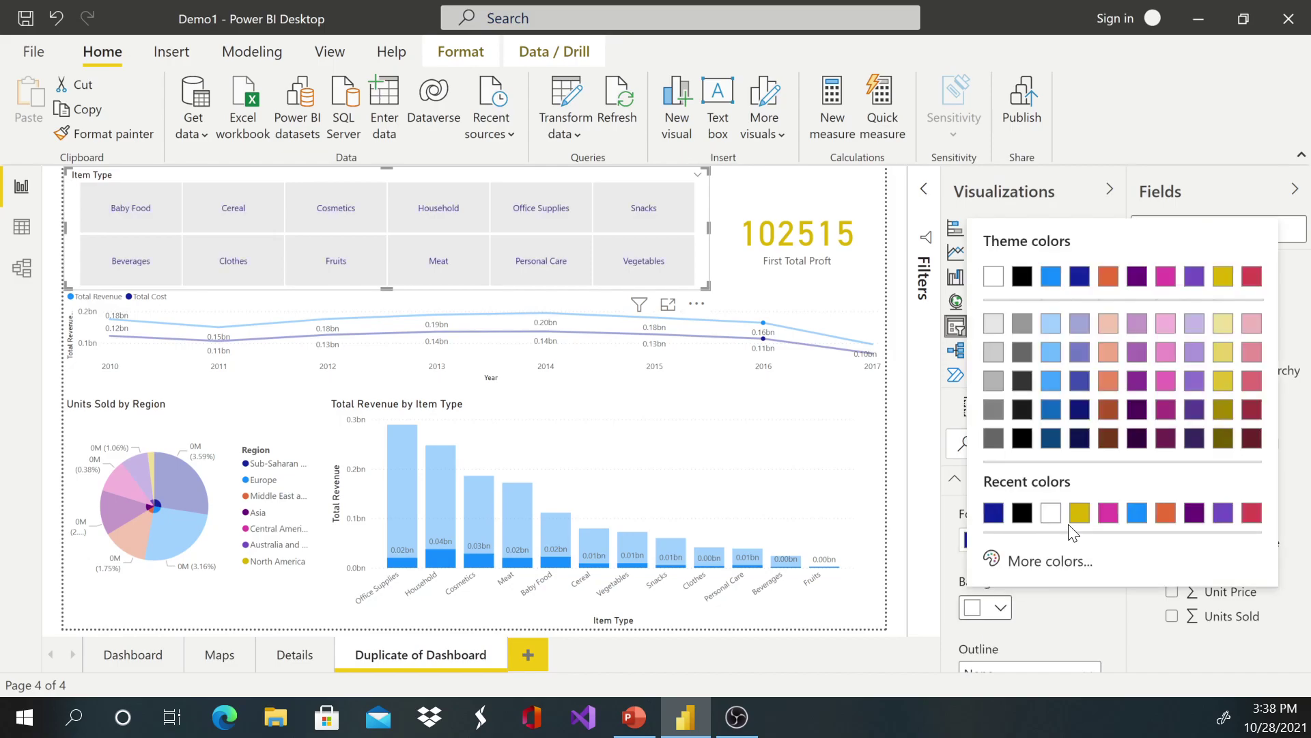
left_click(1224, 352)
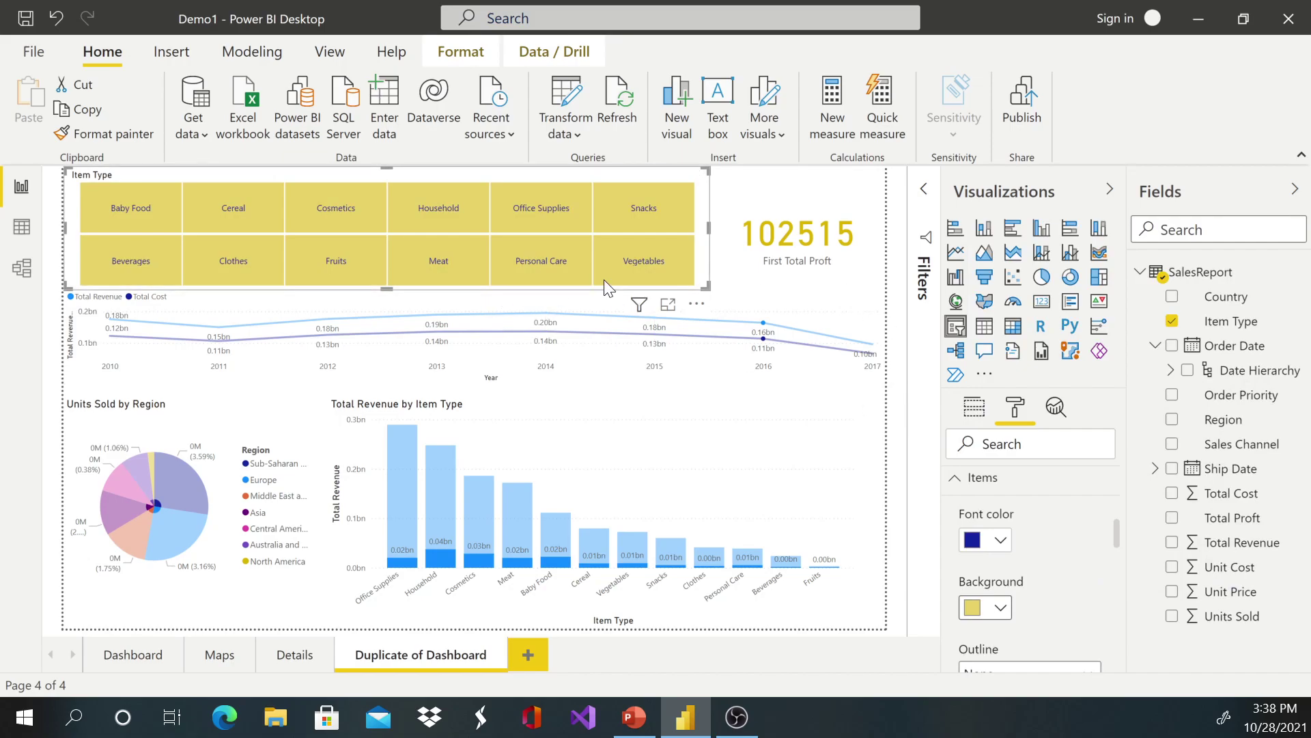
scroll(1092, 569, "down", 3)
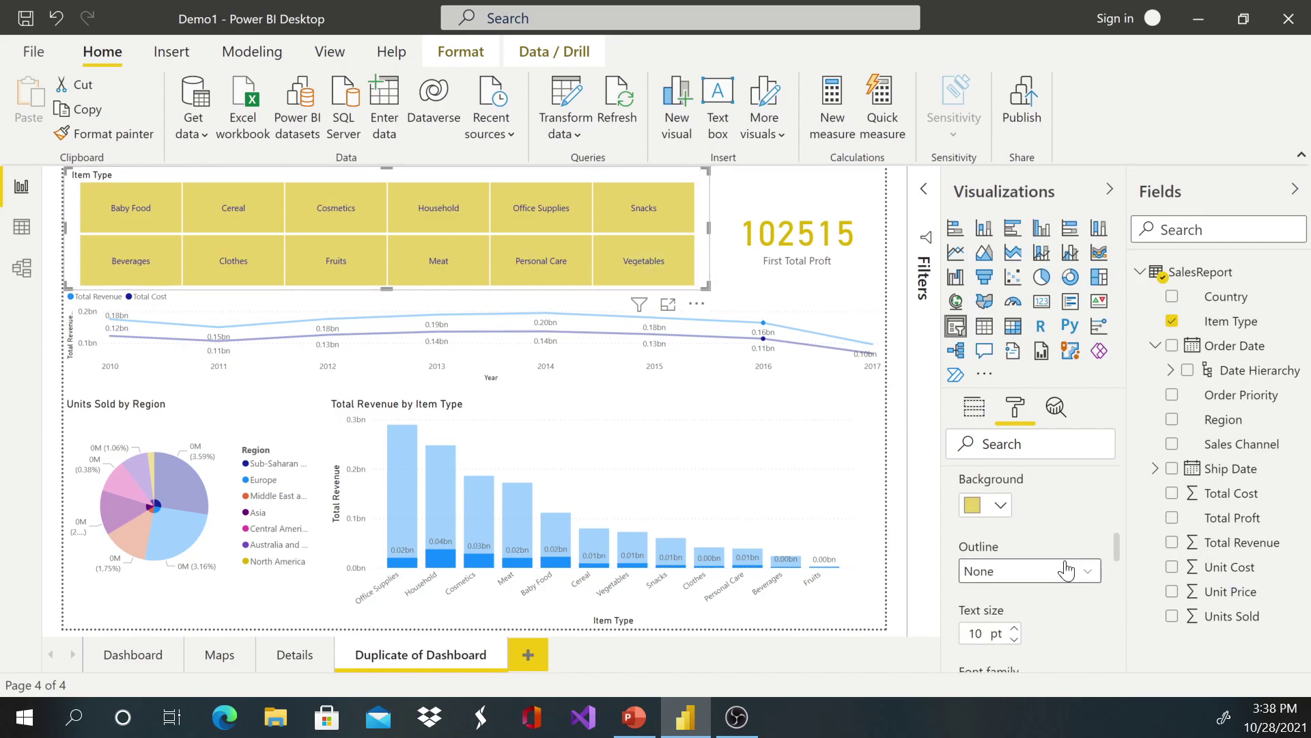
left_click(1066, 570)
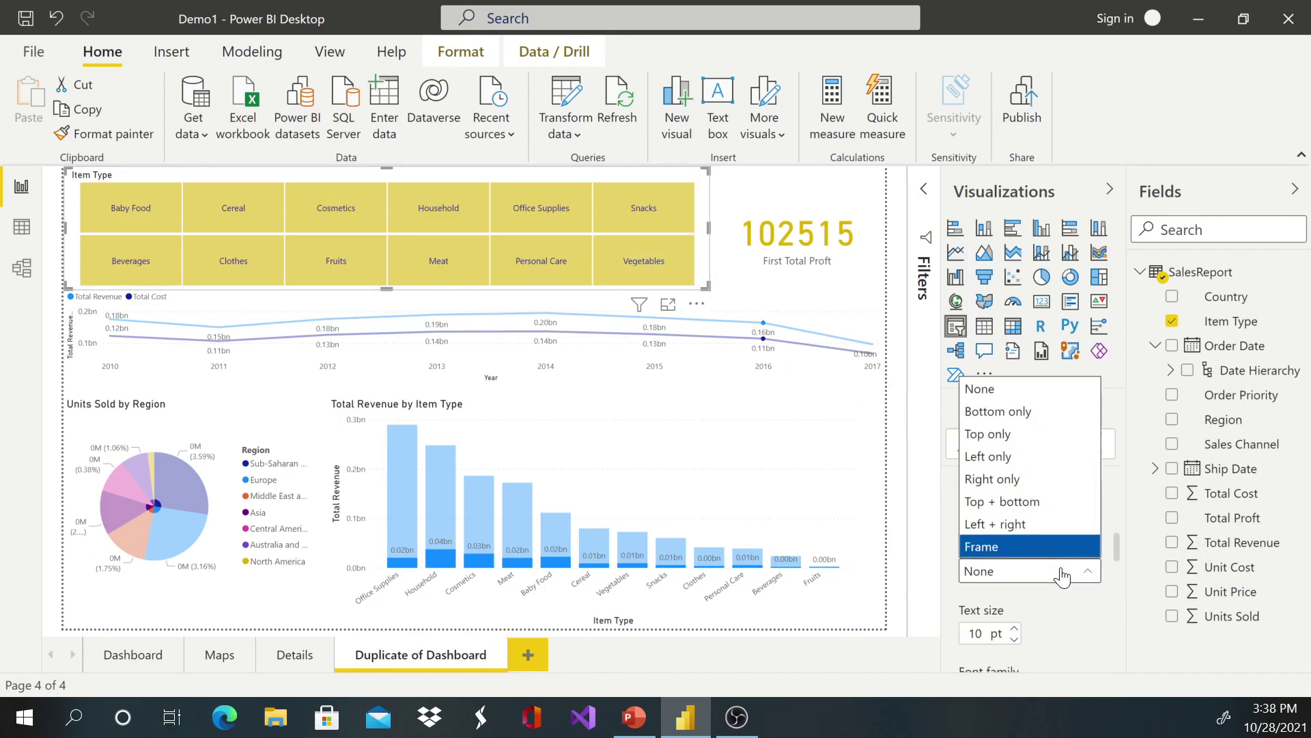
left_click(1071, 617)
scroll(1056, 629, "down", 3)
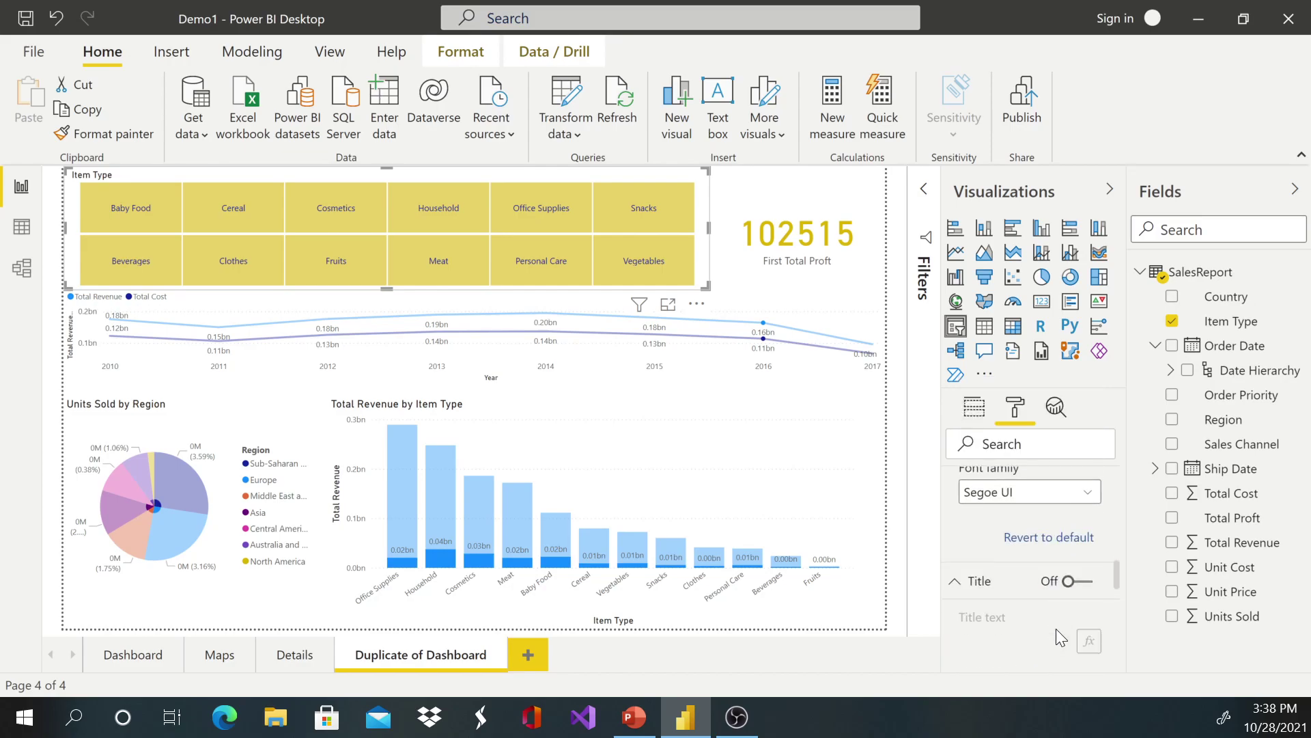
scroll(998, 555, "up", 2)
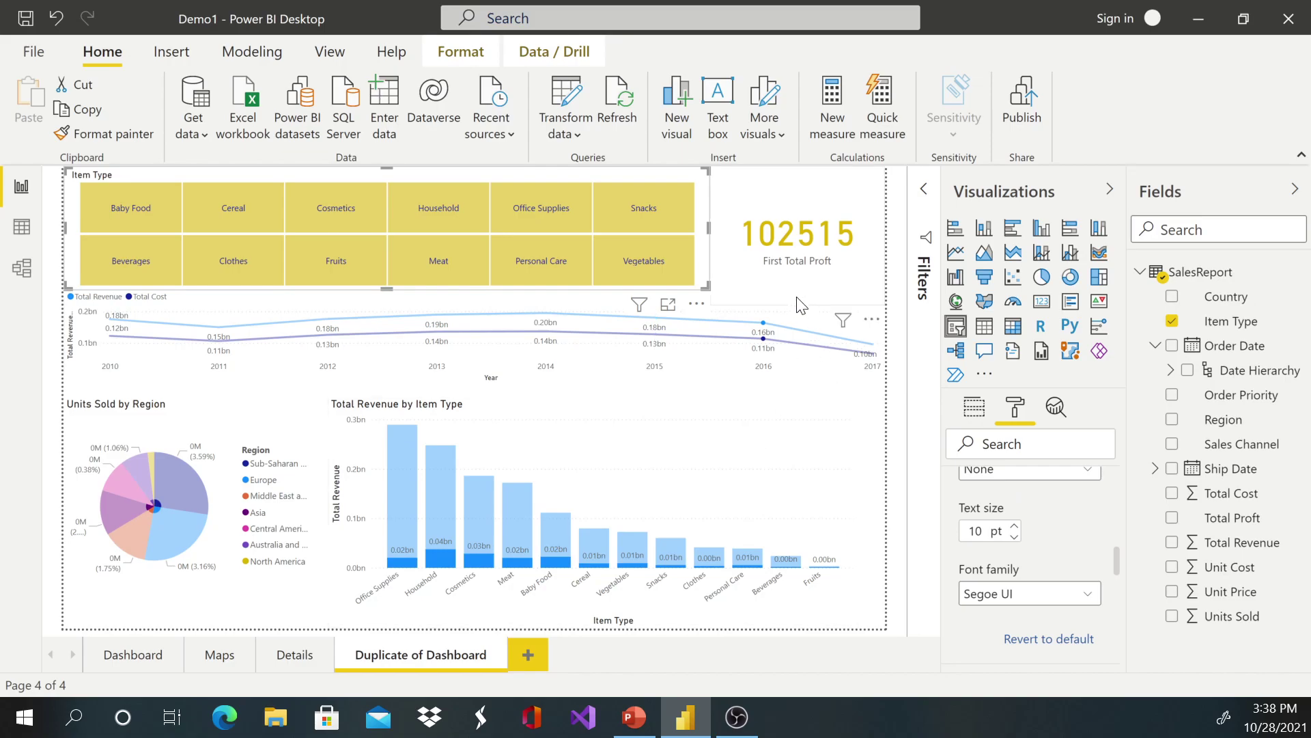
Click through the Cereal, Baby Food, Cosmetics, Household and Office Supplies tiles, ending on Snacks so the card shows 127759.38
left_click(763, 299)
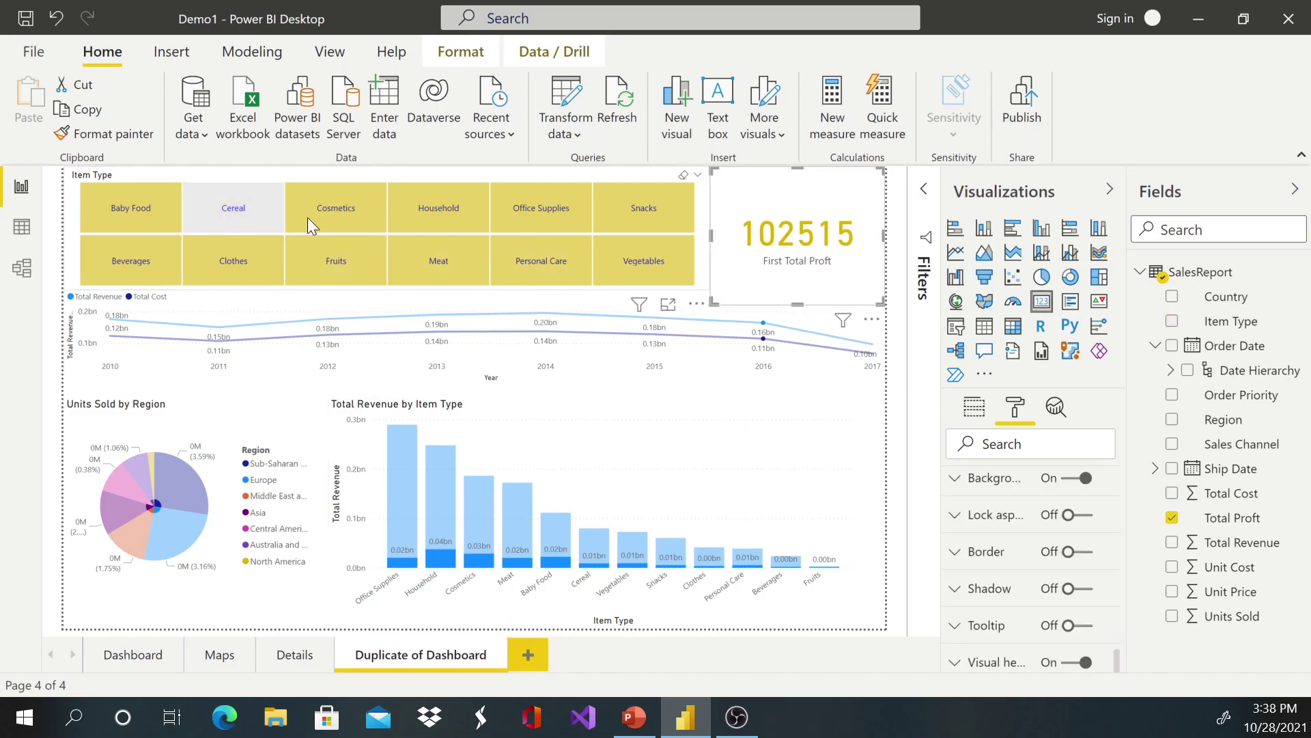
left_click(227, 213)
left_click(162, 208)
left_click(303, 211)
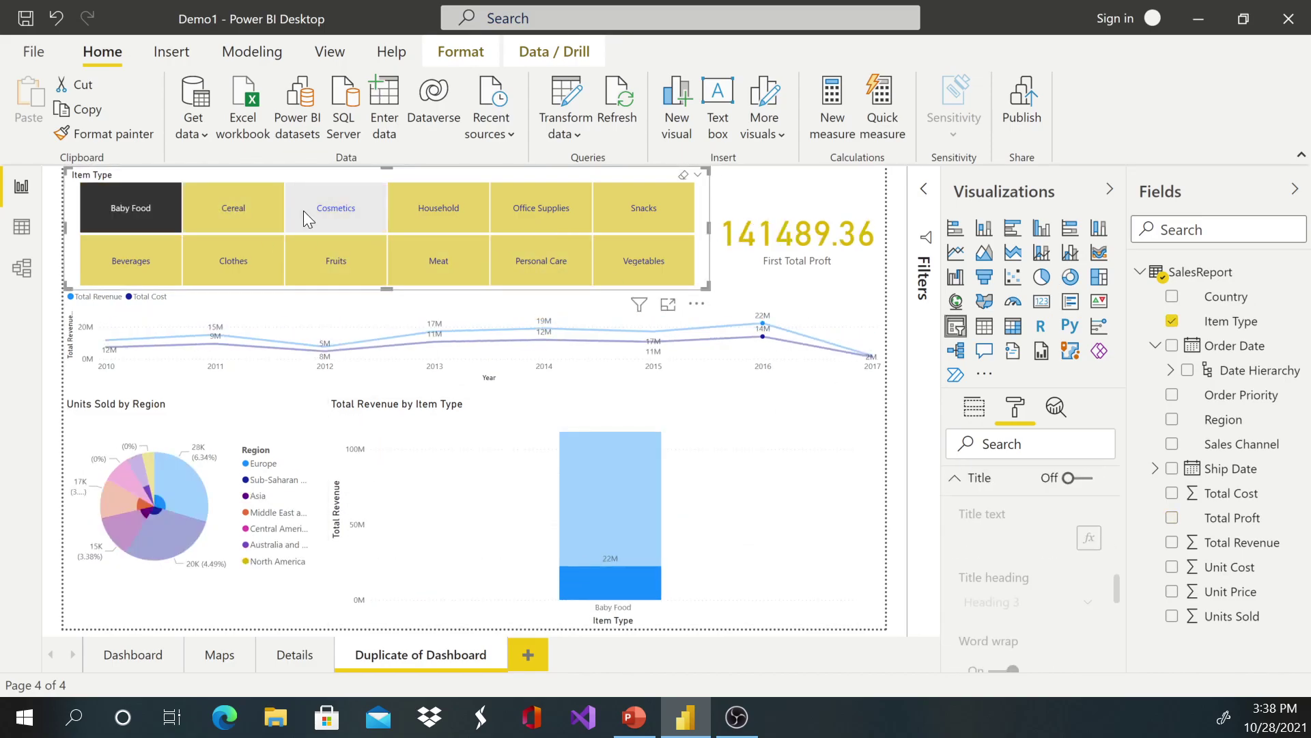
left_click(440, 207)
left_click(519, 205)
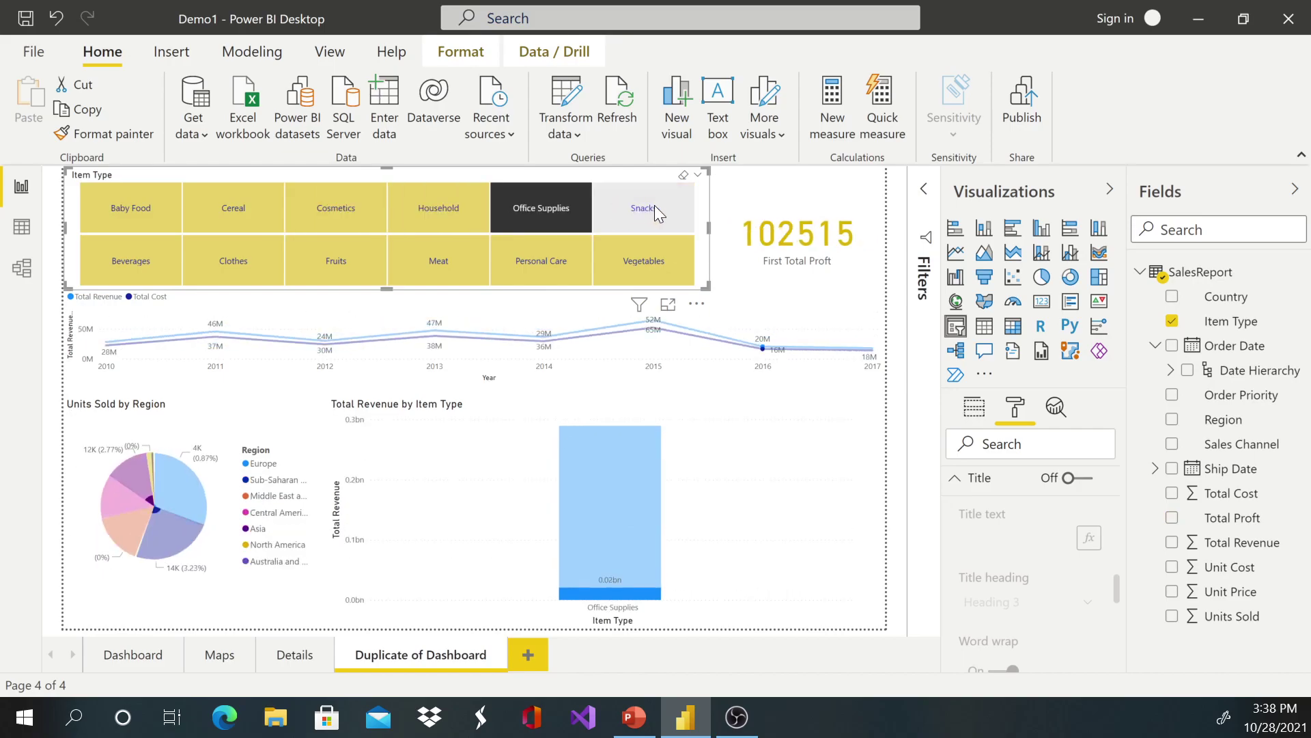
left_click(654, 205)
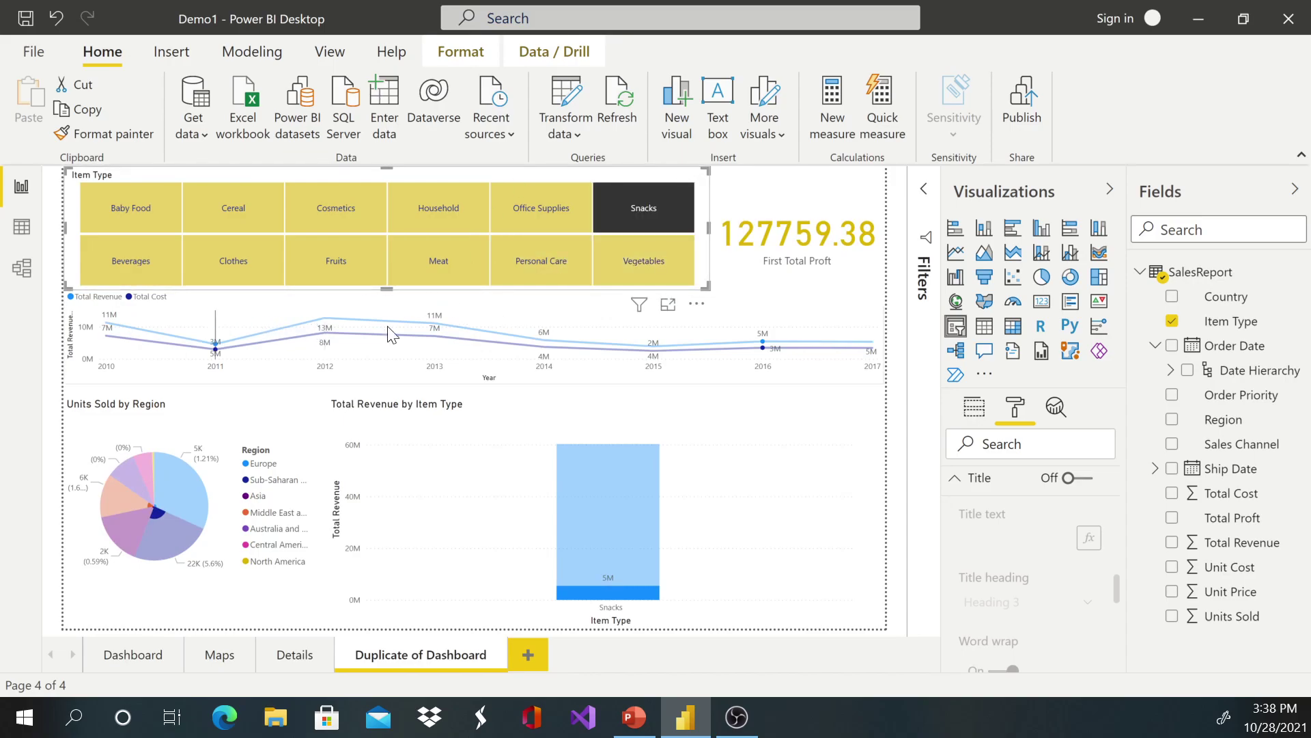
left_click(194, 418)
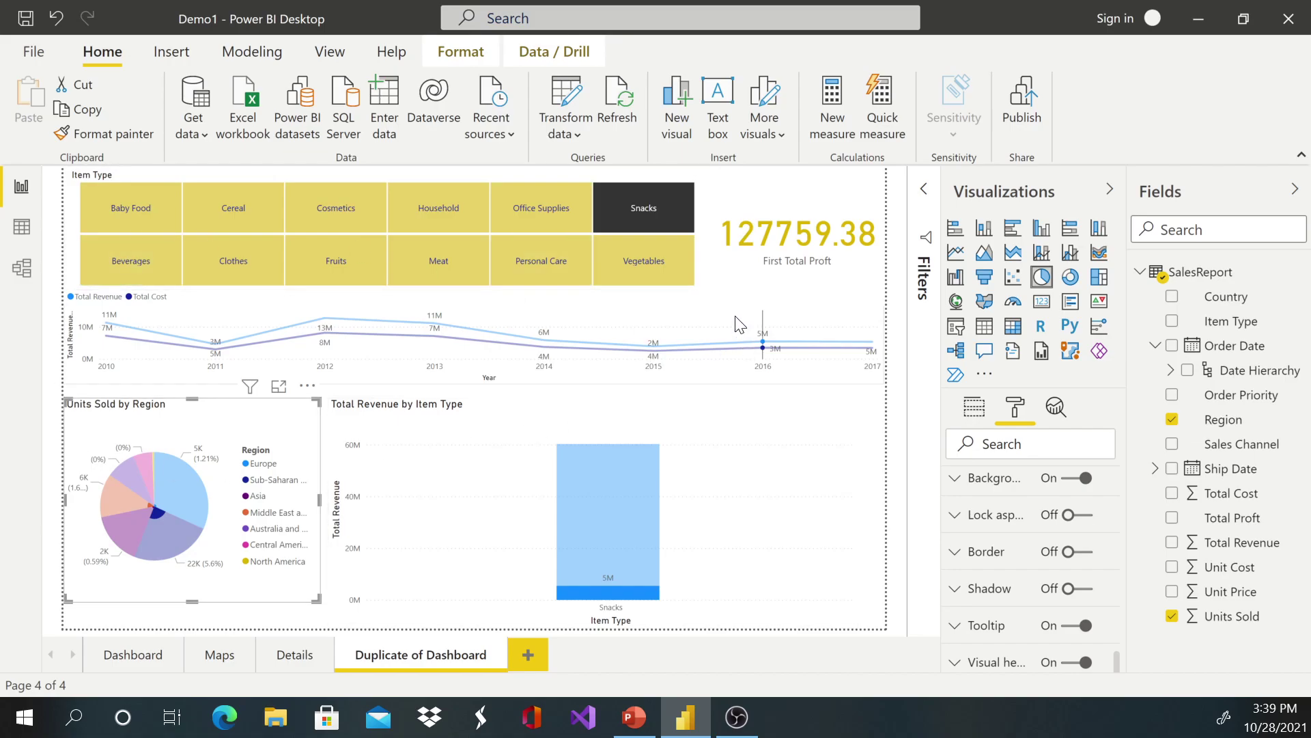
mouse_move(741, 322)
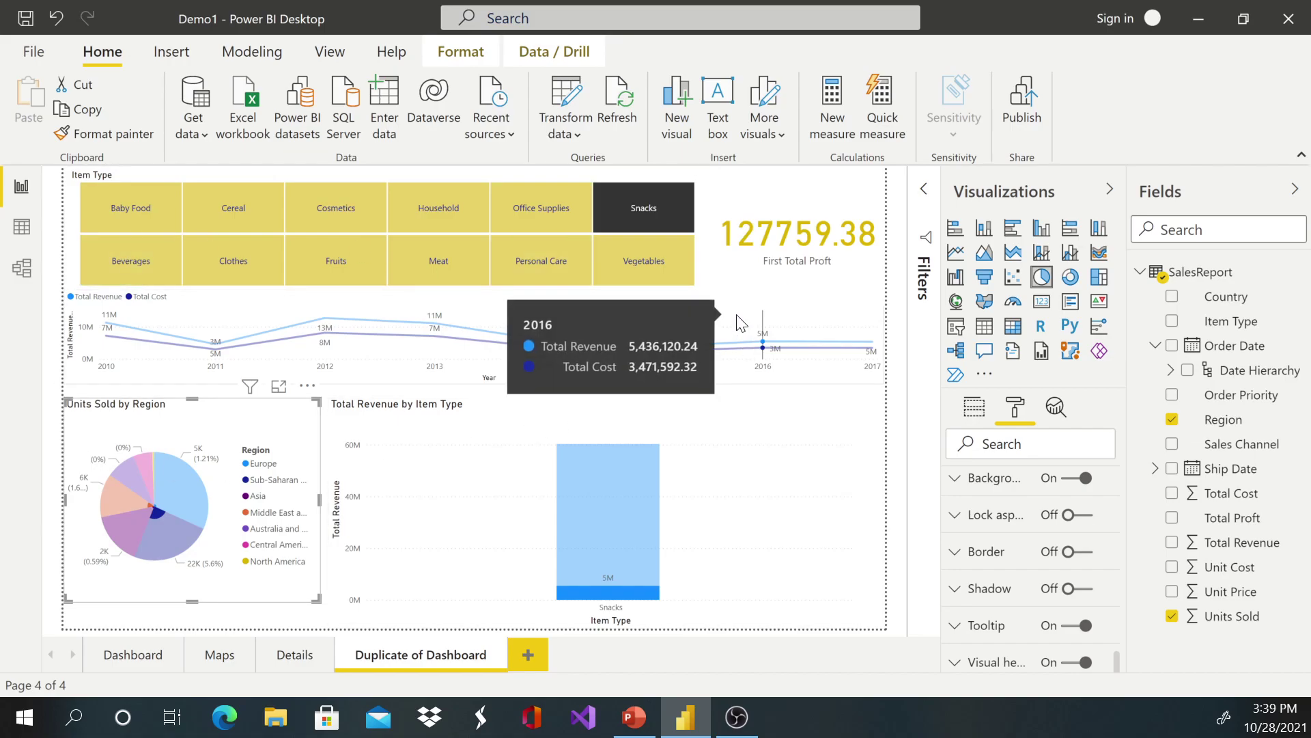